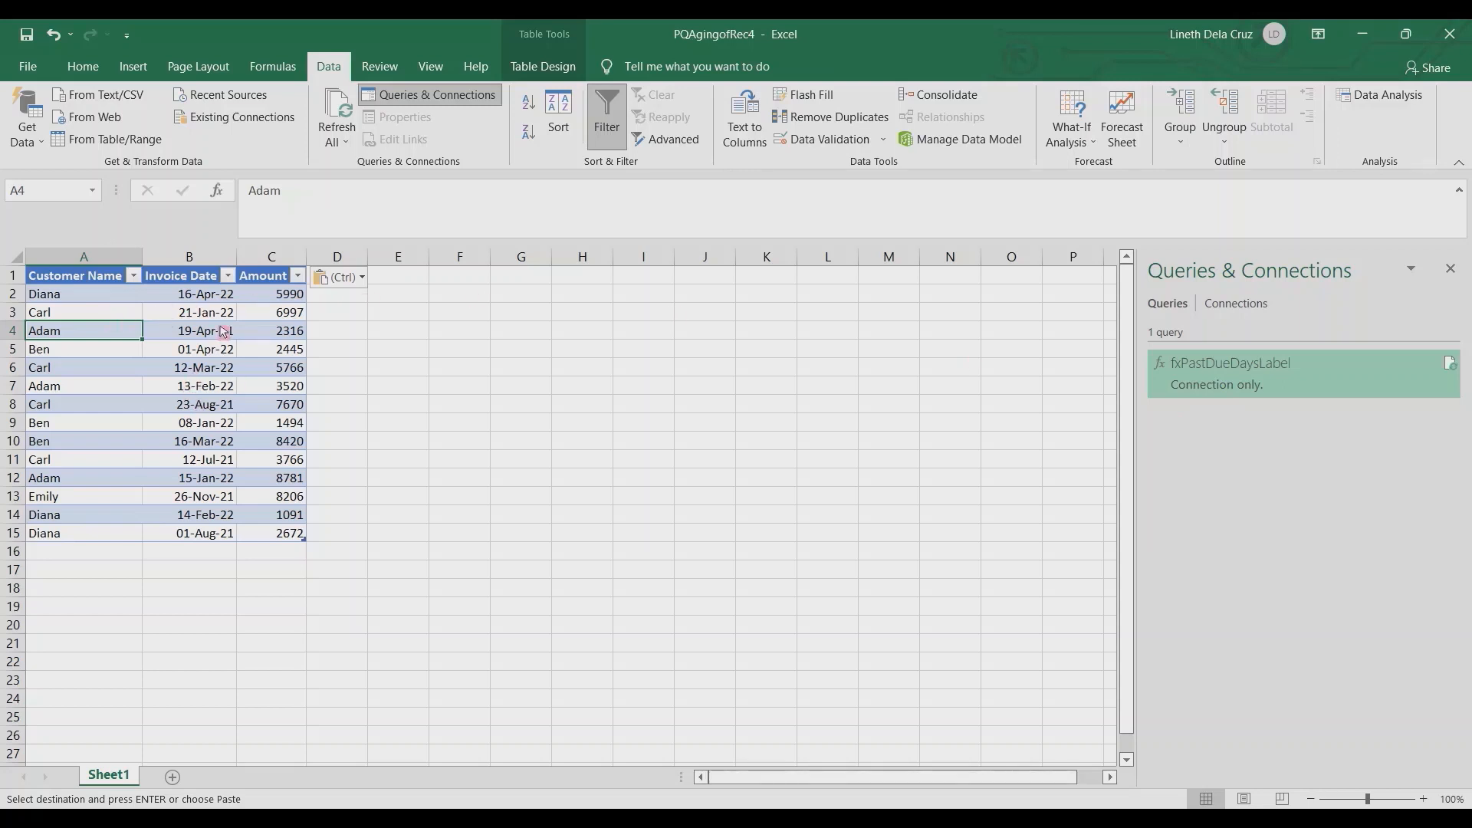
# Load the Receivables table from the worksheet into the Power Query Editor
pyautogui.click(545, 71)
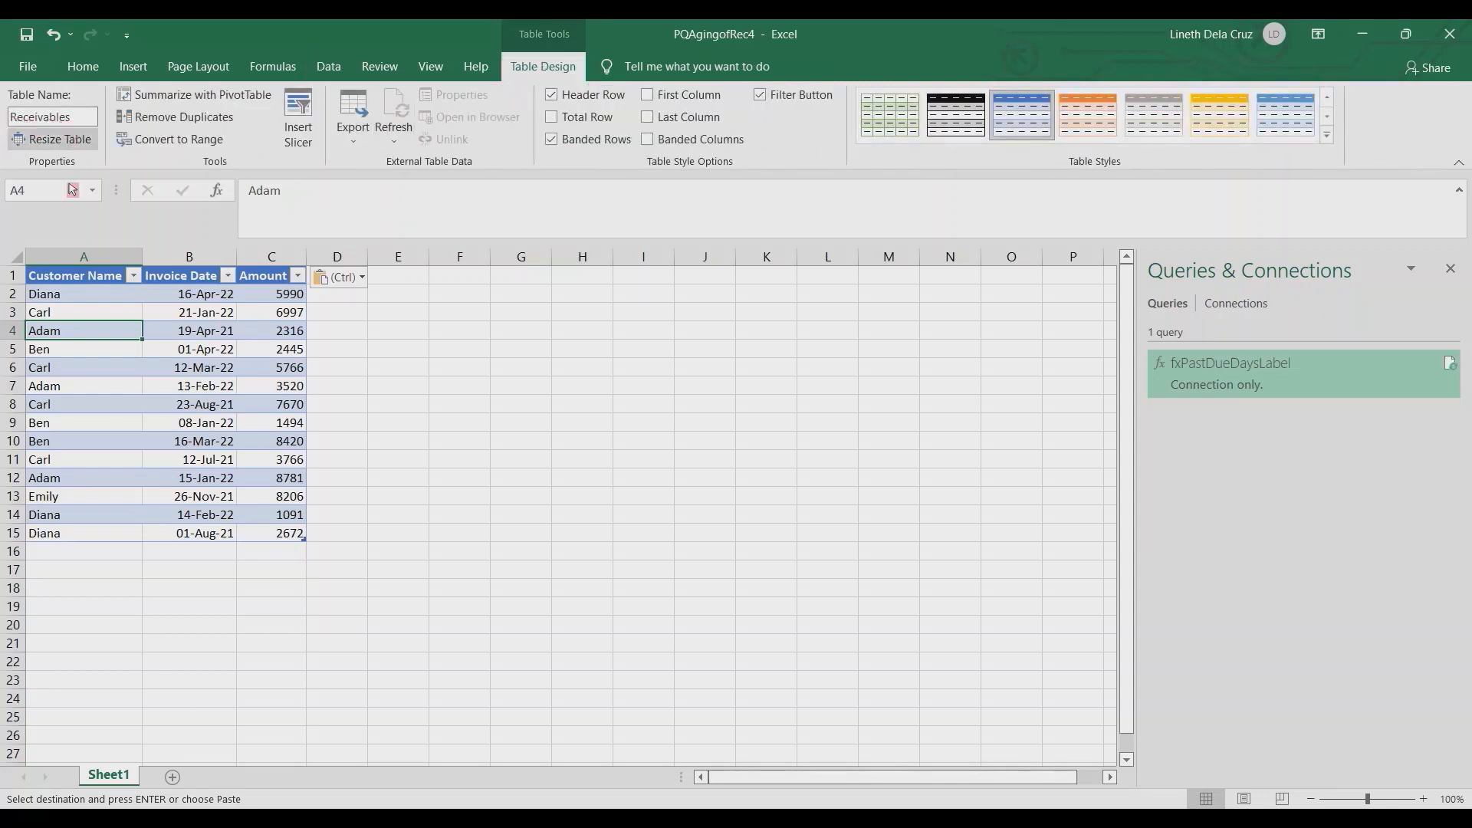
pyautogui.click(179, 316)
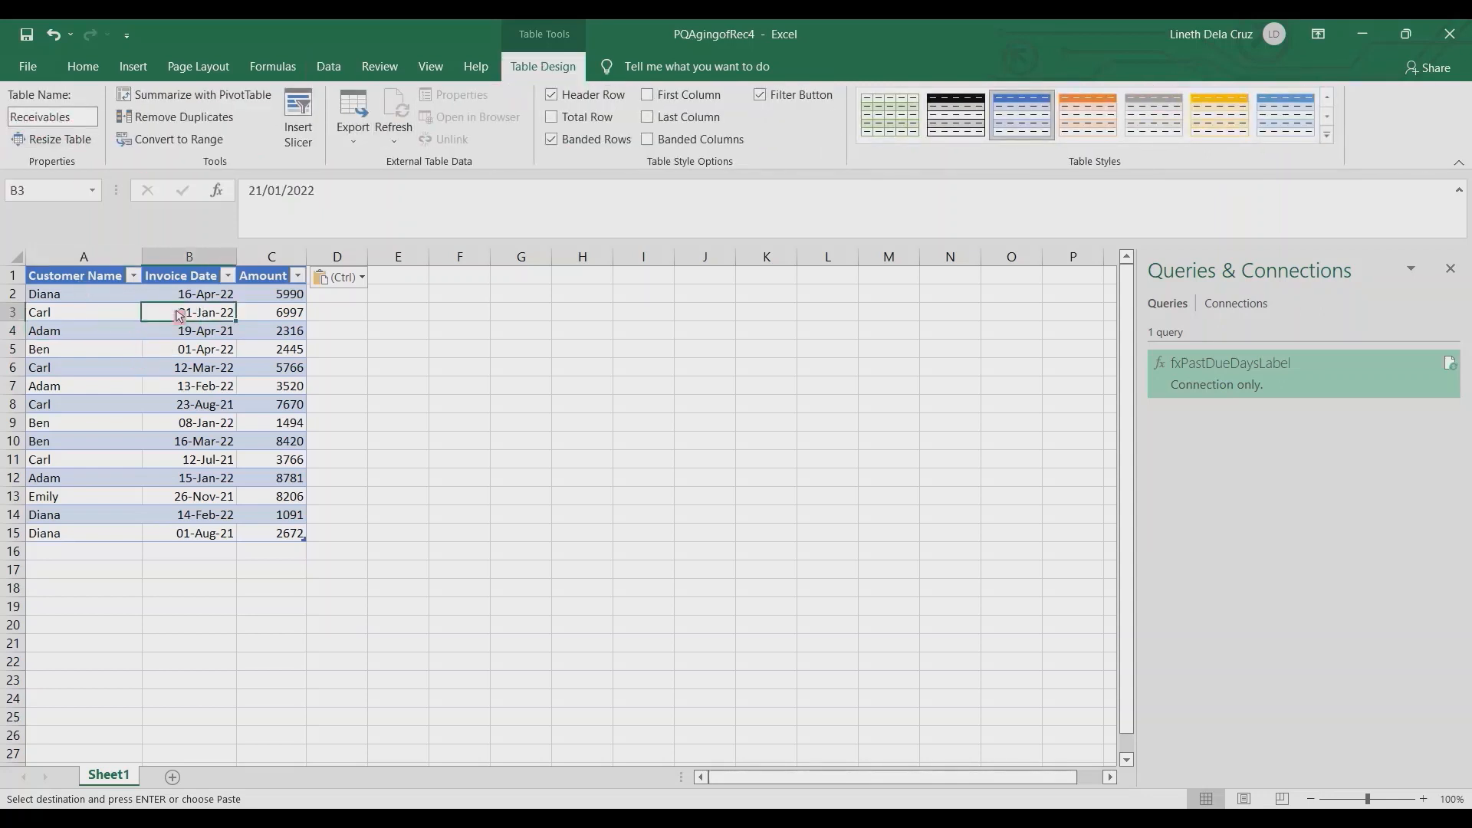
pyautogui.click(328, 66)
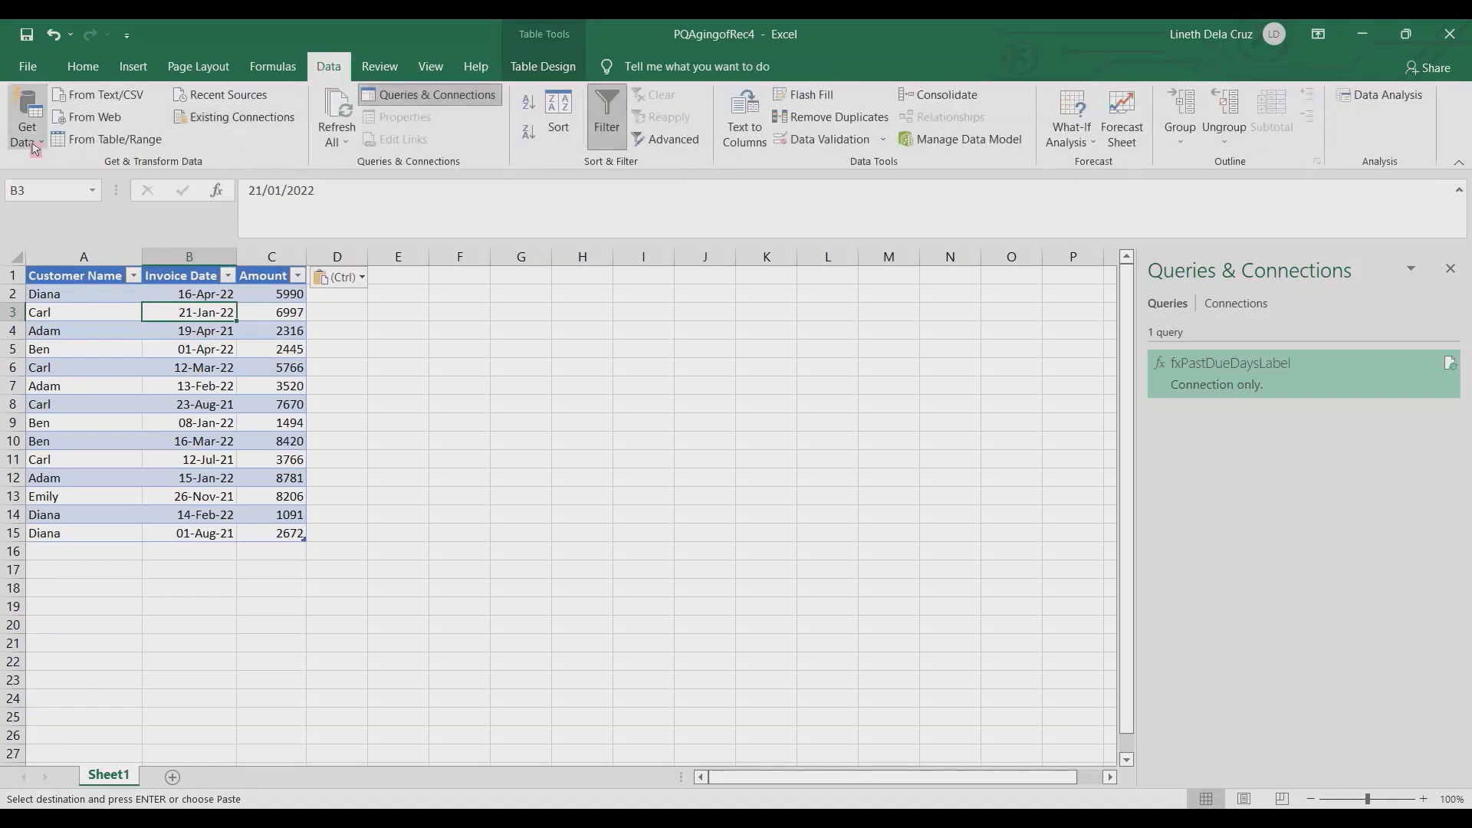
pyautogui.click(92, 142)
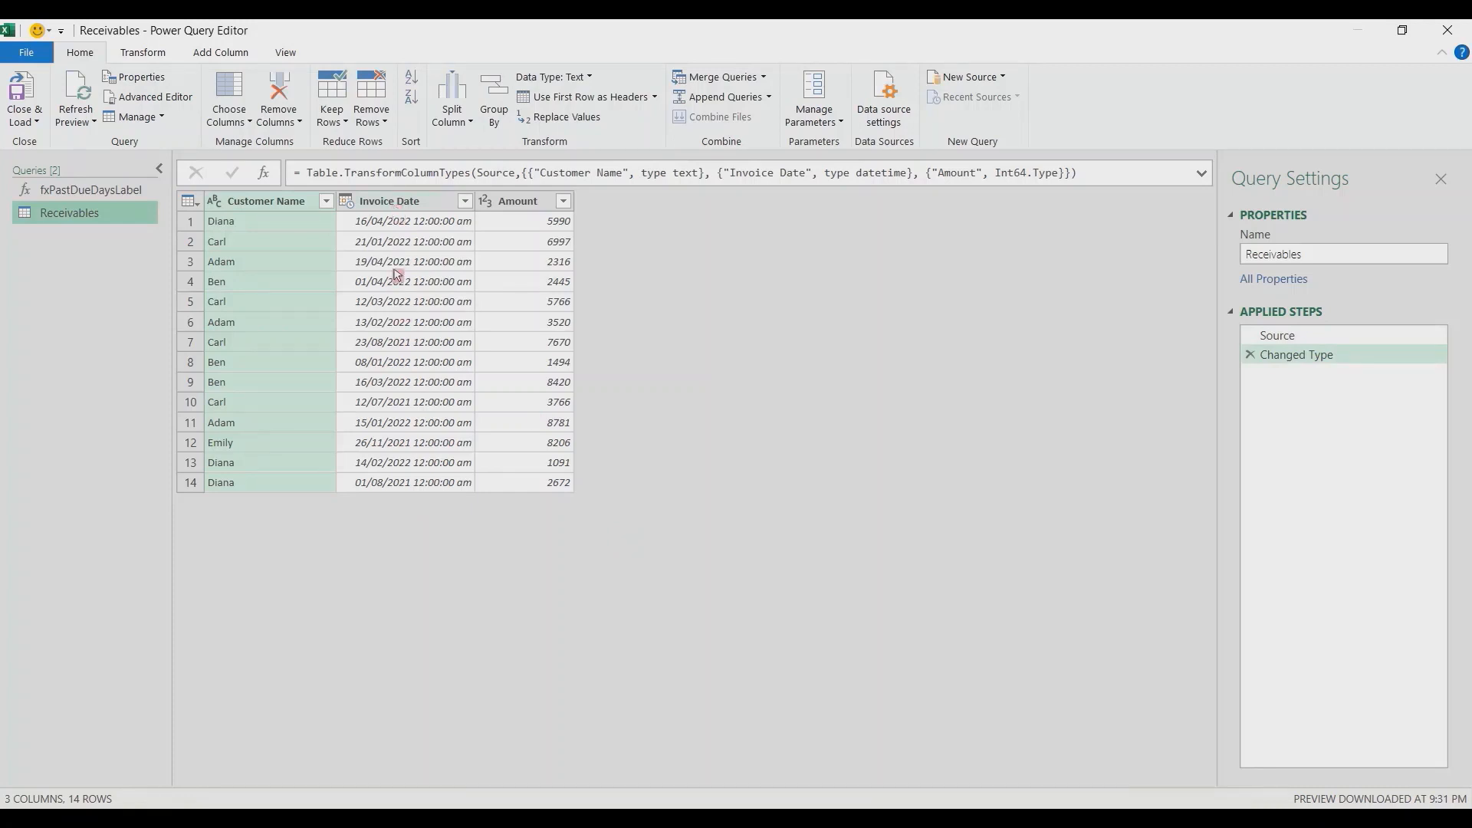
# Change the Invoice Date column's data type to Date, replacing the existing type conversion
pyautogui.click(347, 207)
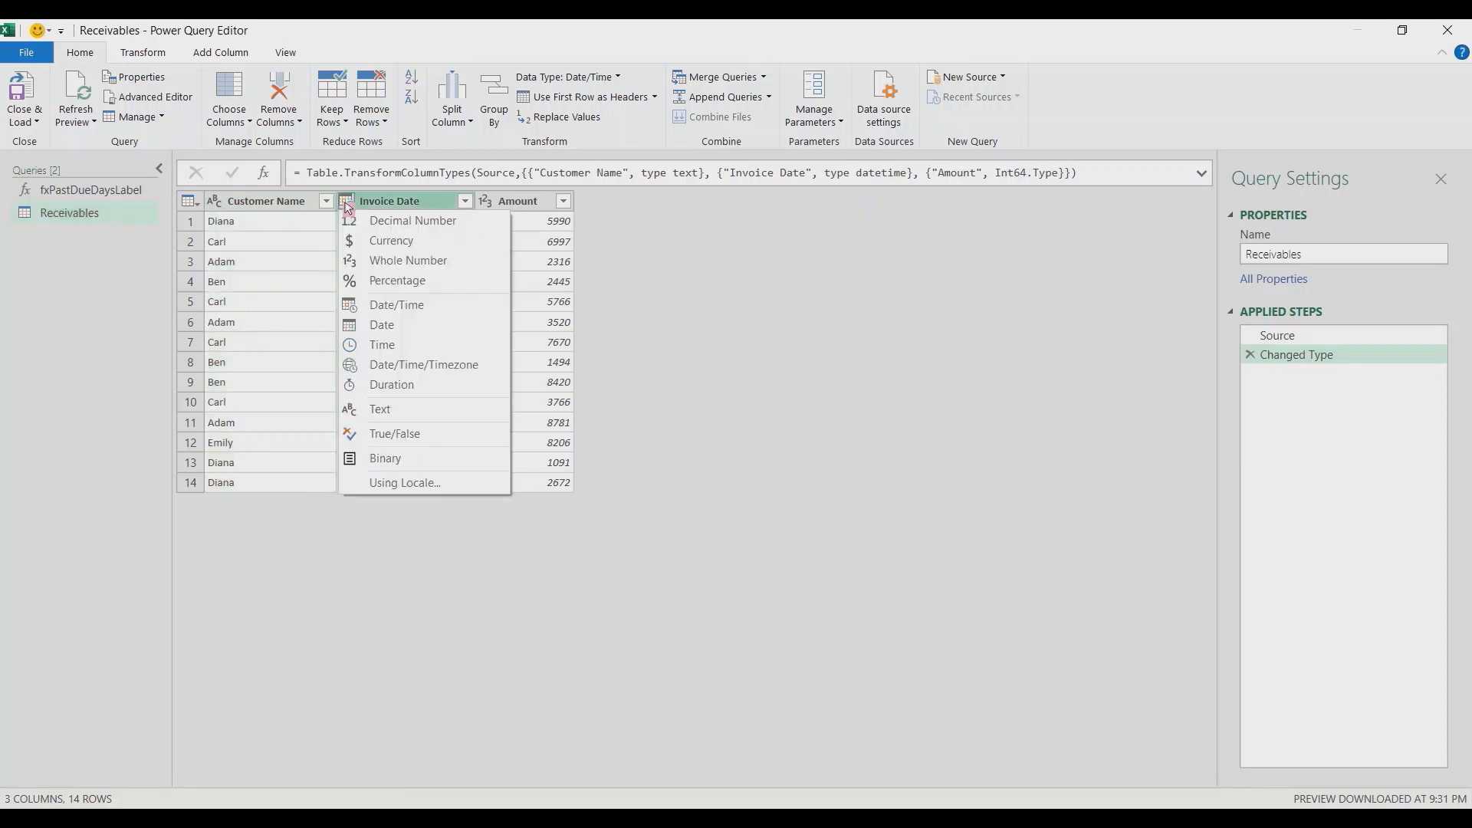
pyautogui.click(374, 331)
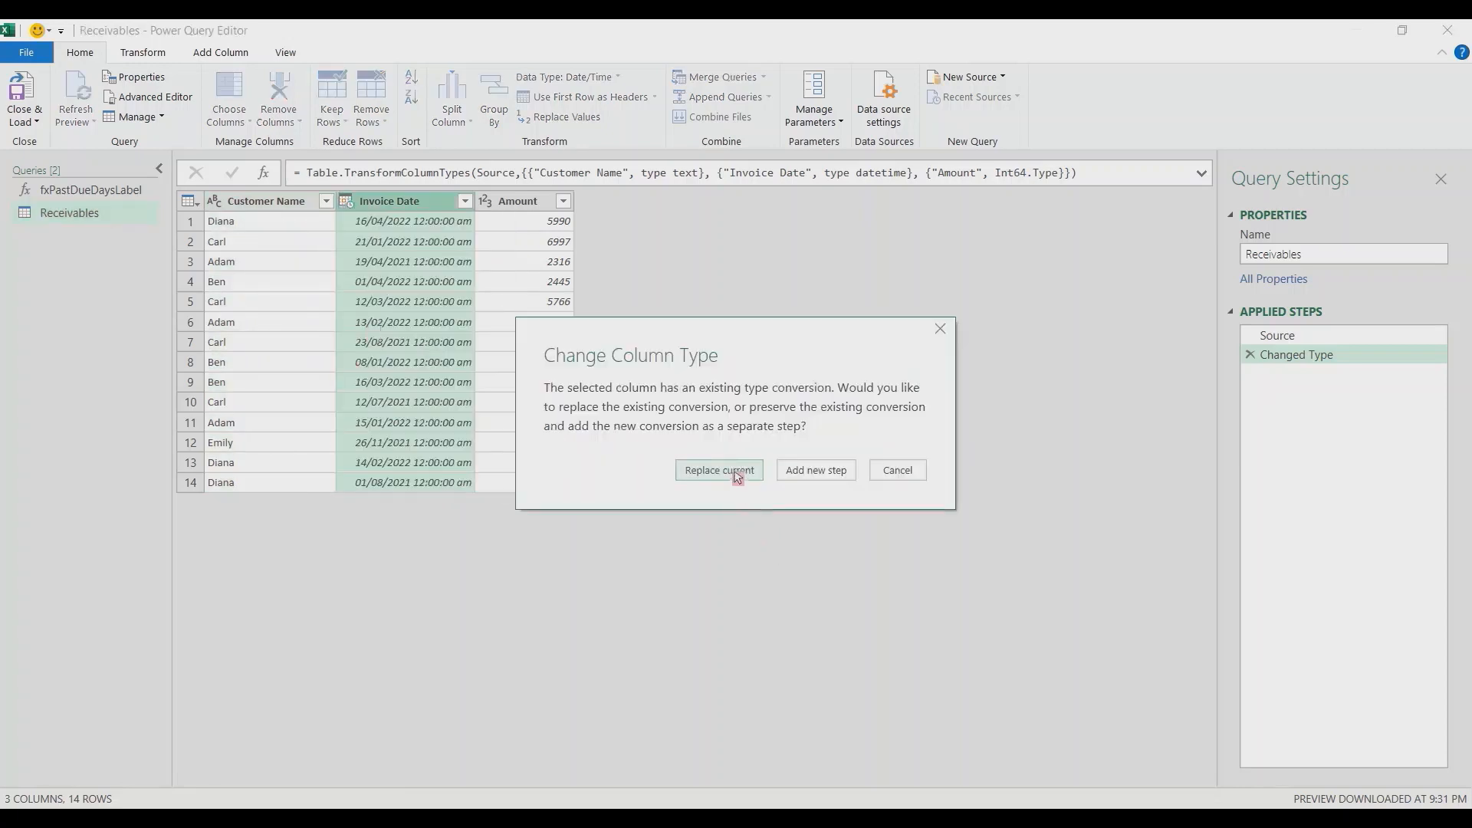
pyautogui.click(734, 472)
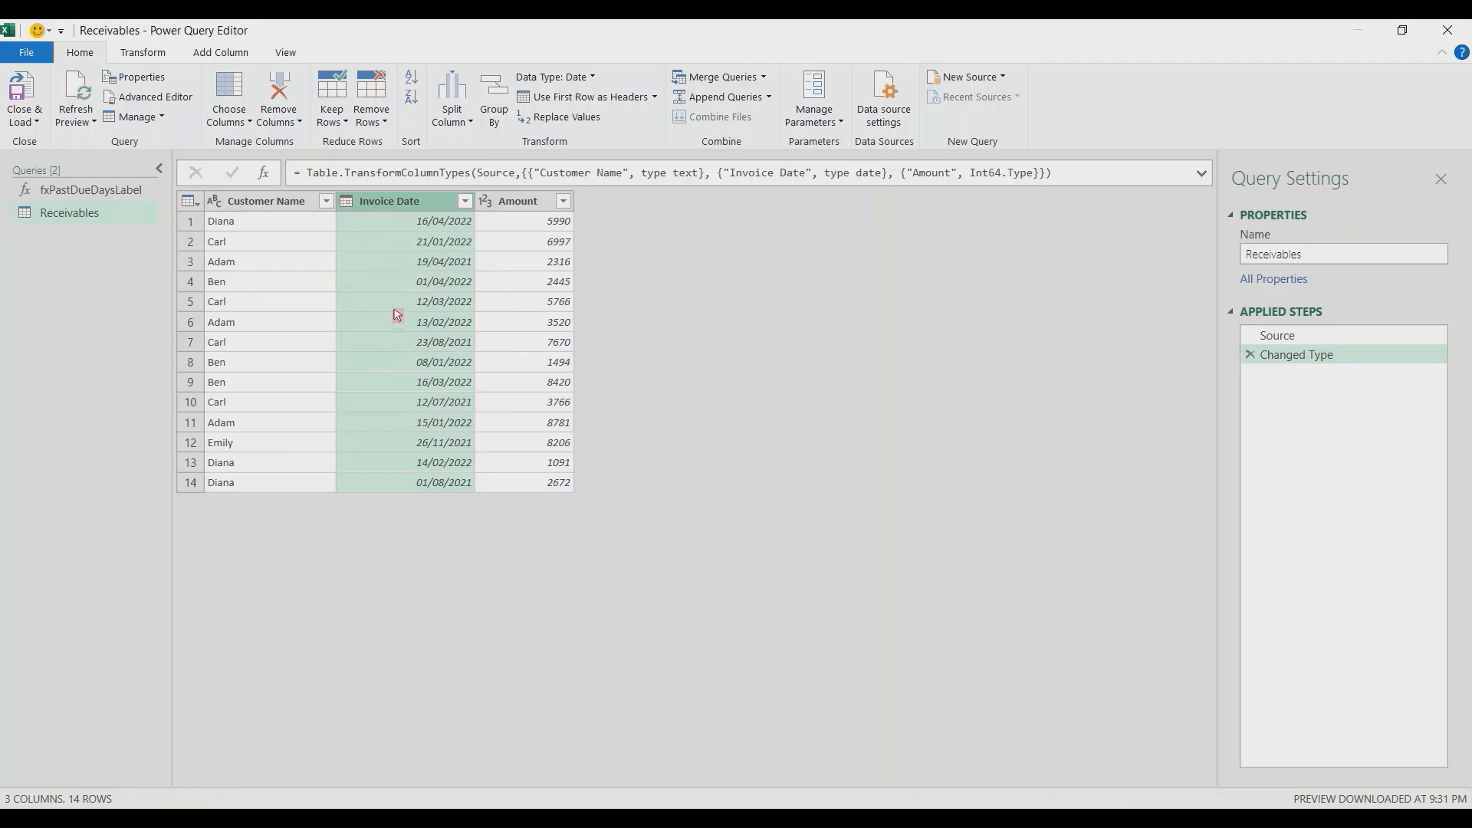
# Add an Age column calculated from Invoice Date and convert it to Whole Number
pyautogui.click(221, 52)
pyautogui.click(685, 112)
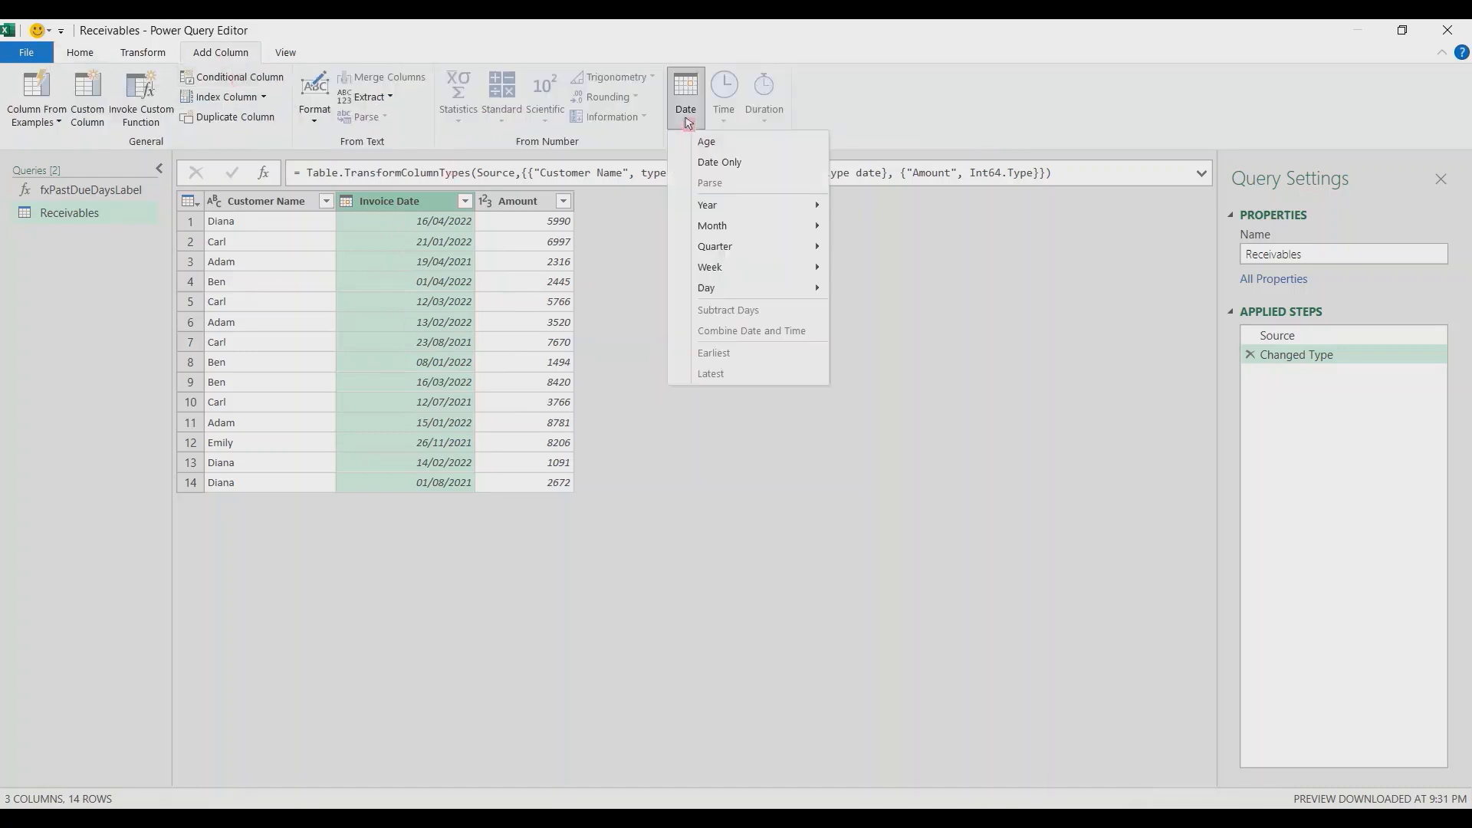
pyautogui.click(700, 146)
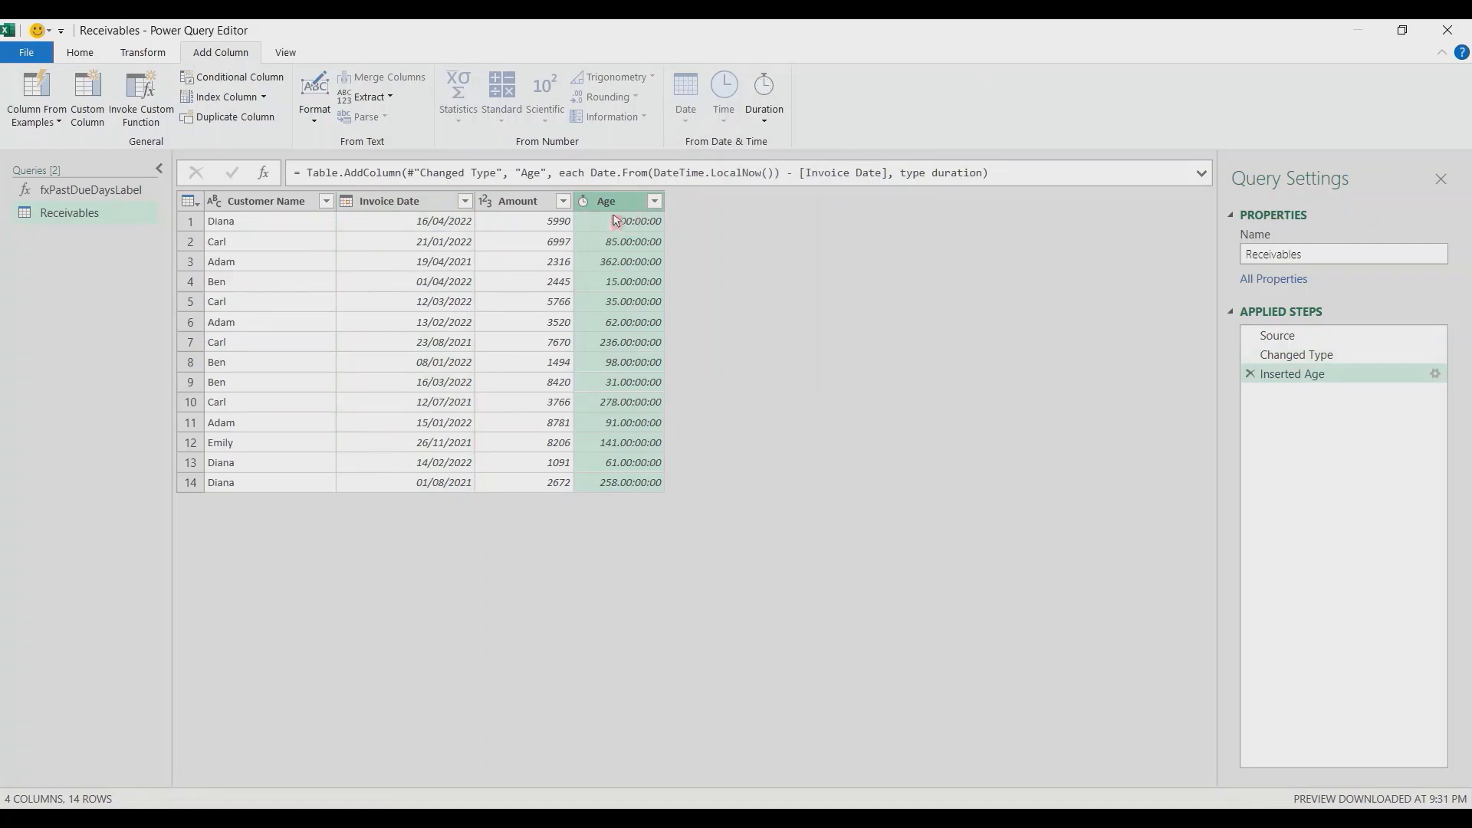
pyautogui.click(584, 201)
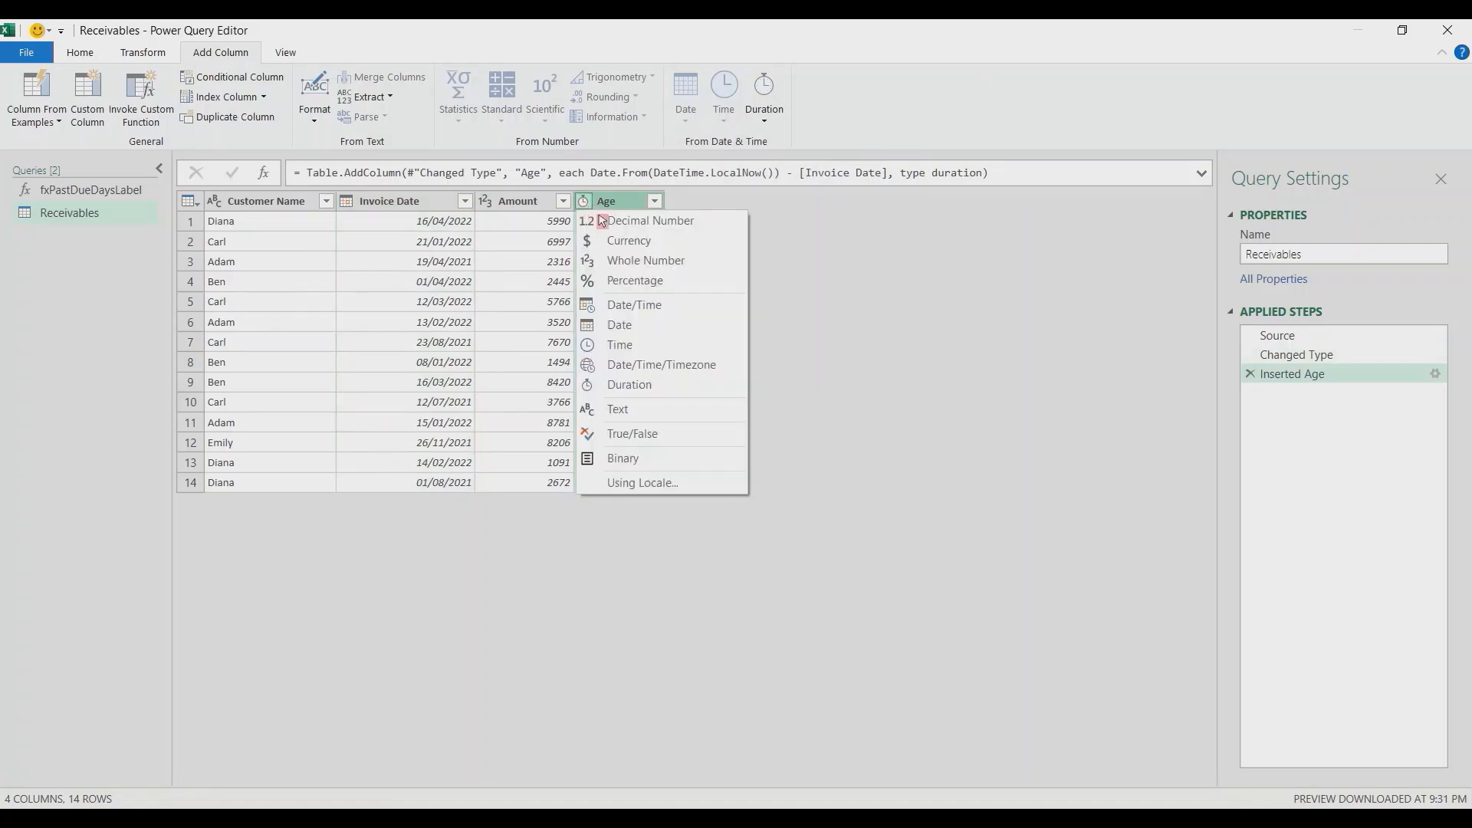
pyautogui.click(626, 262)
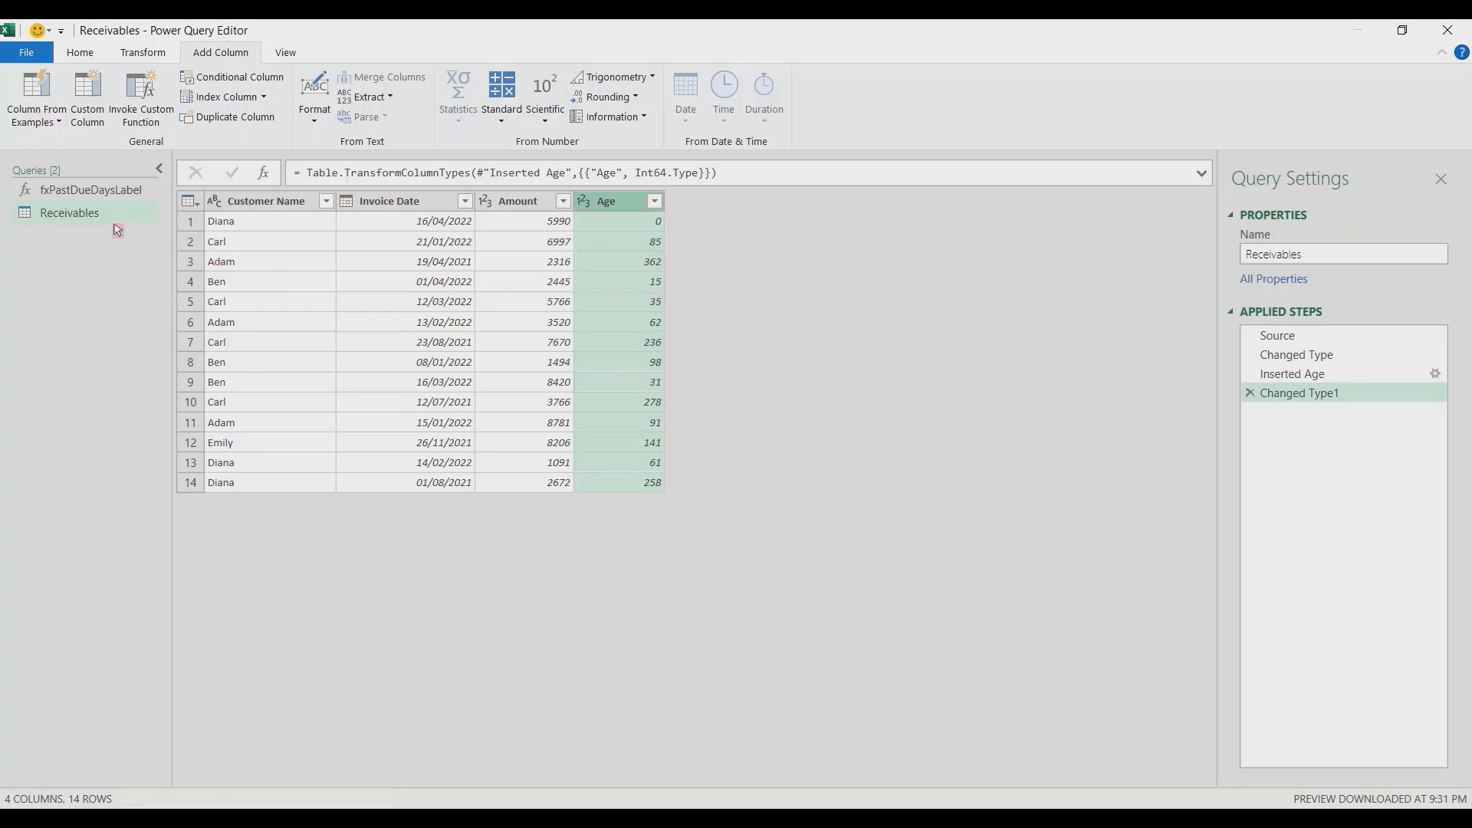
# Invoke the fxPastDueDaysLabel function with a Count of 5 and an Increment of 30
pyautogui.click(80, 195)
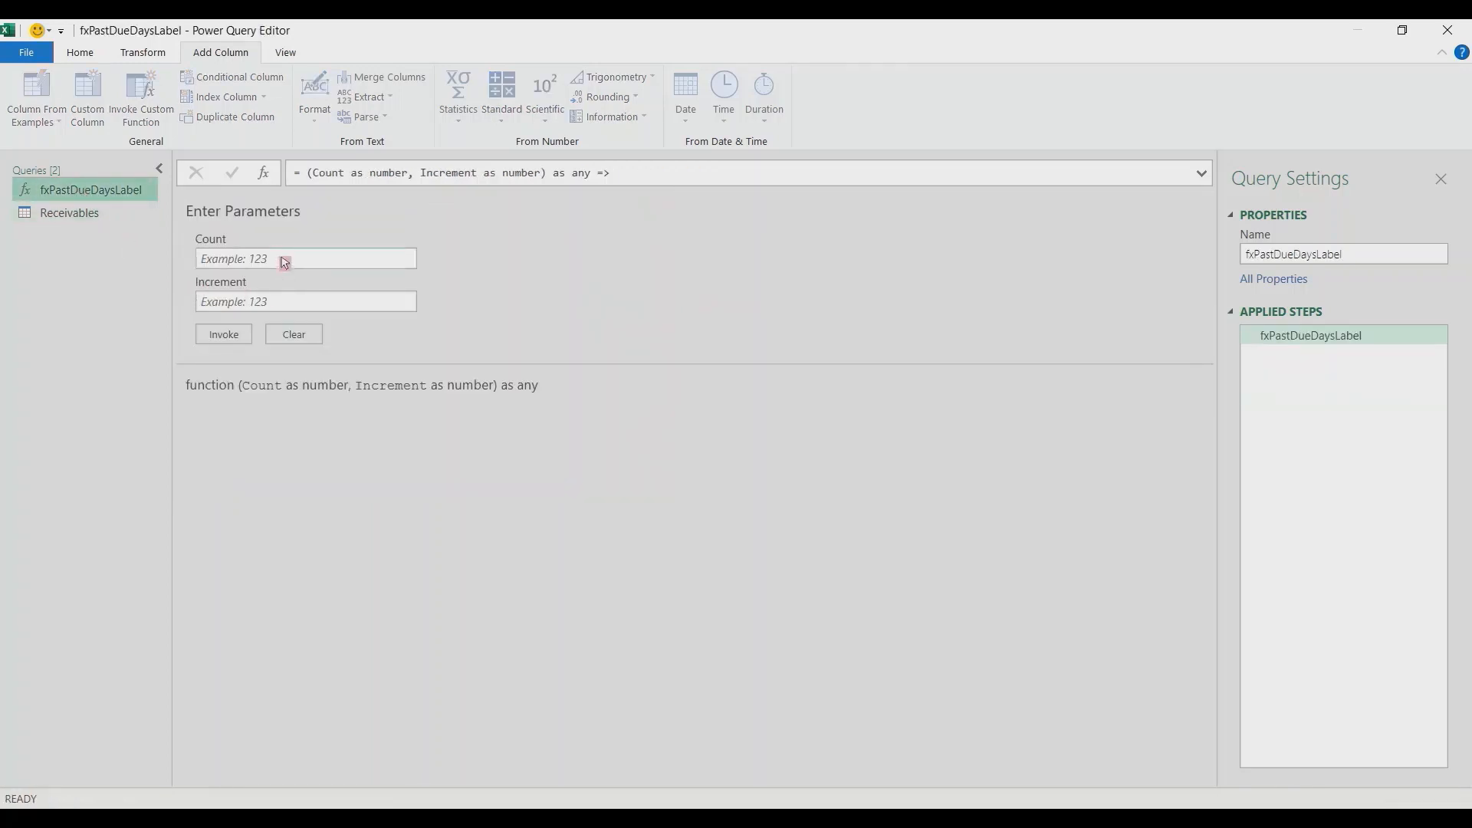
pyautogui.click(285, 260)
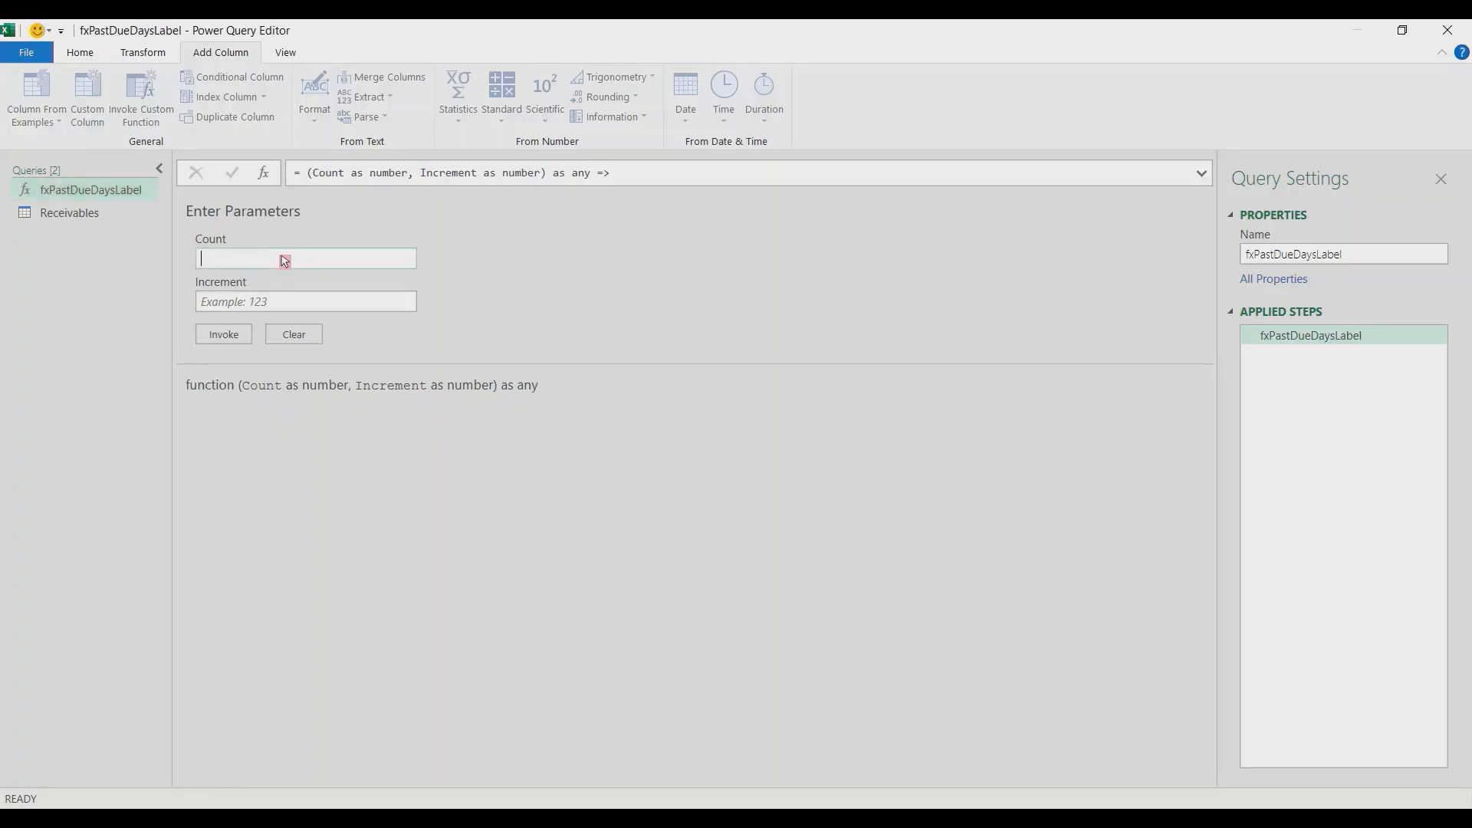
pyautogui.write('5')
pyautogui.press('Tab')
pyautogui.write('30')
pyautogui.click(227, 337)
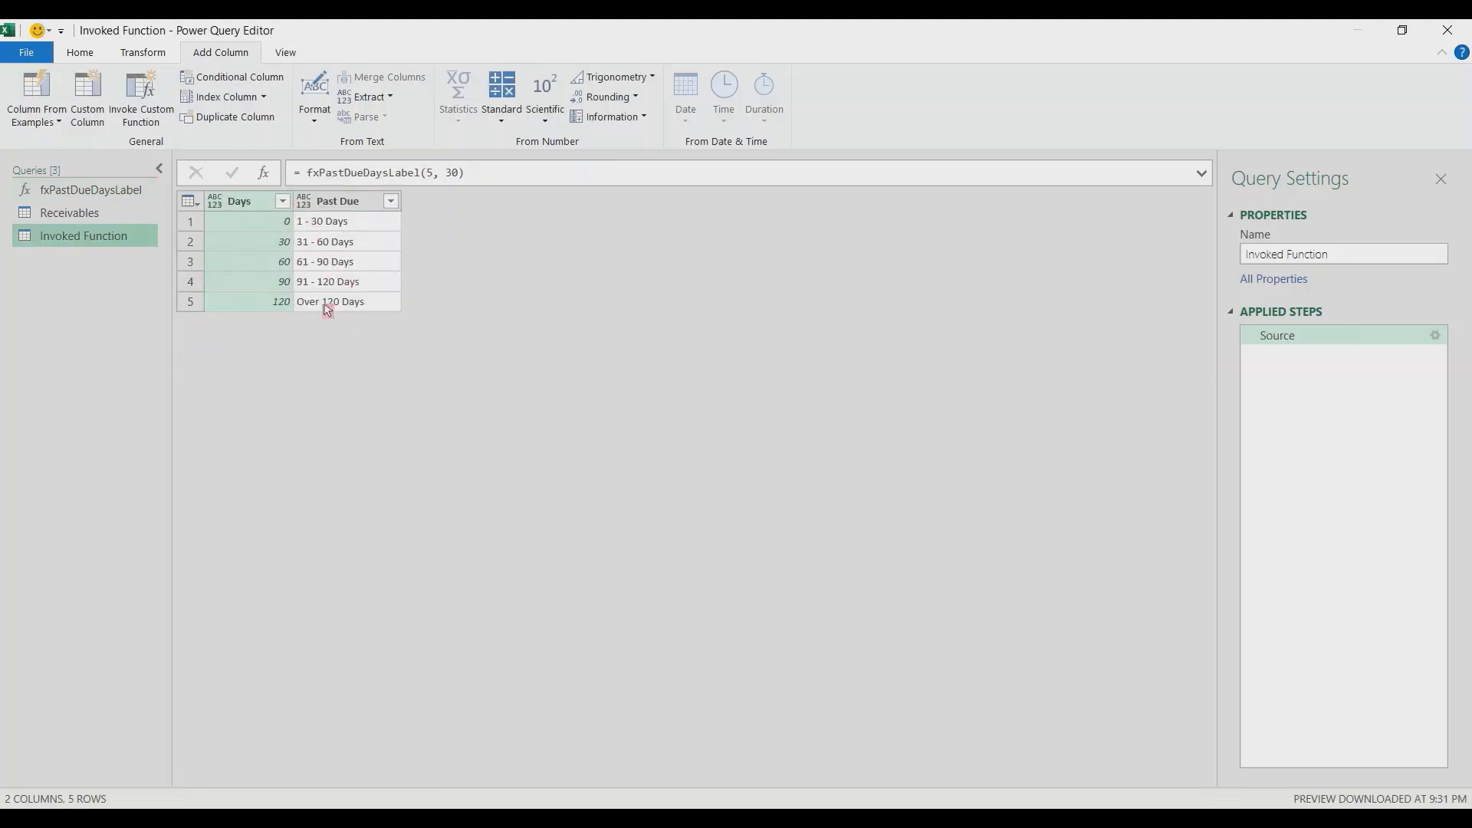
# Rename the invoked function query as RefTable
pyautogui.click(1348, 258)
pyautogui.write('Re')
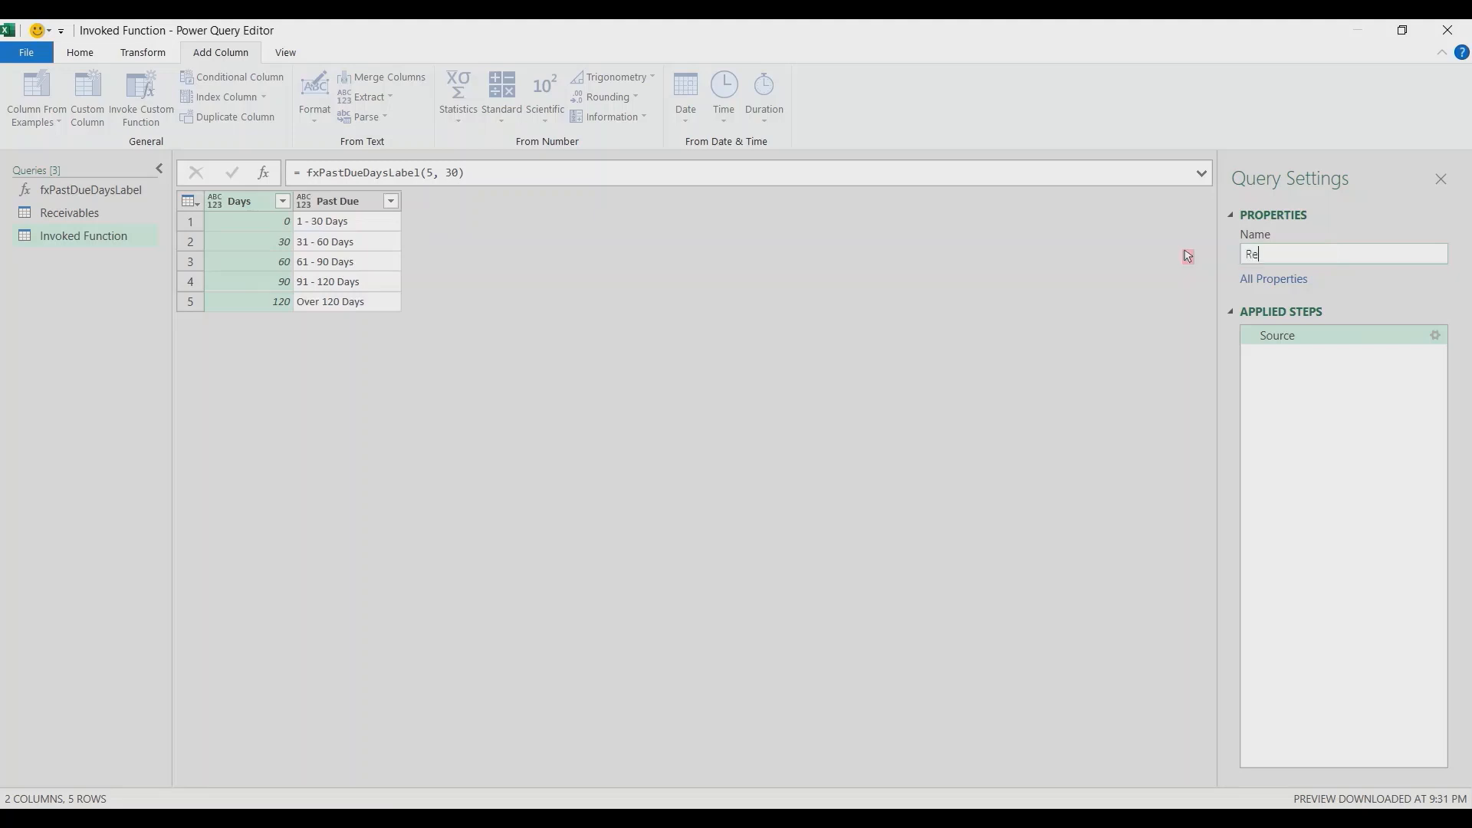
pyautogui.write('fTab')
pyautogui.write('le')
pyautogui.press('Return')
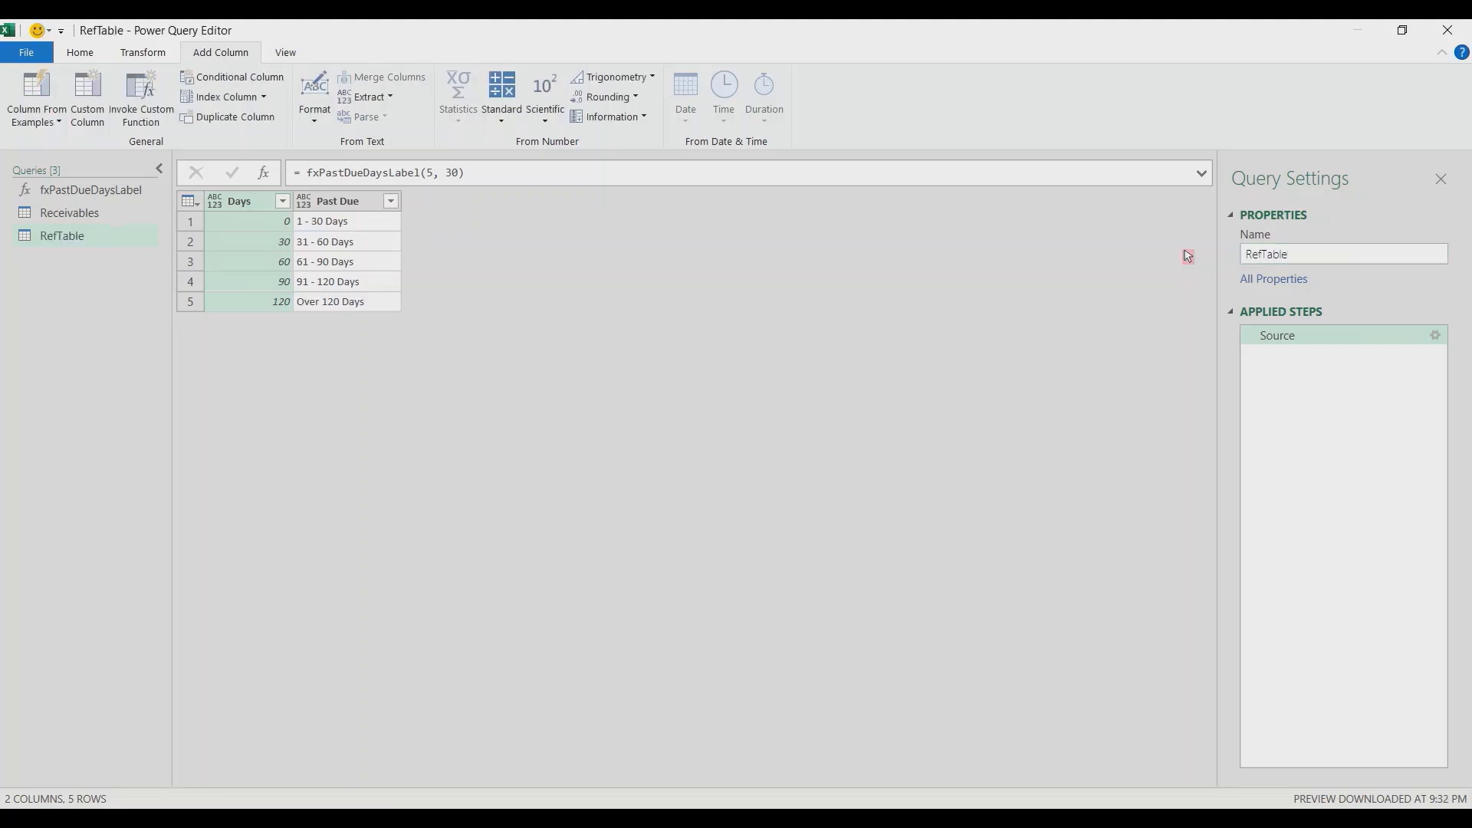
# Begin a custom column in the Receivables query with the formula if [Age] <= RefTable[Days]{1} then "Not Due" else
pyautogui.click(96, 224)
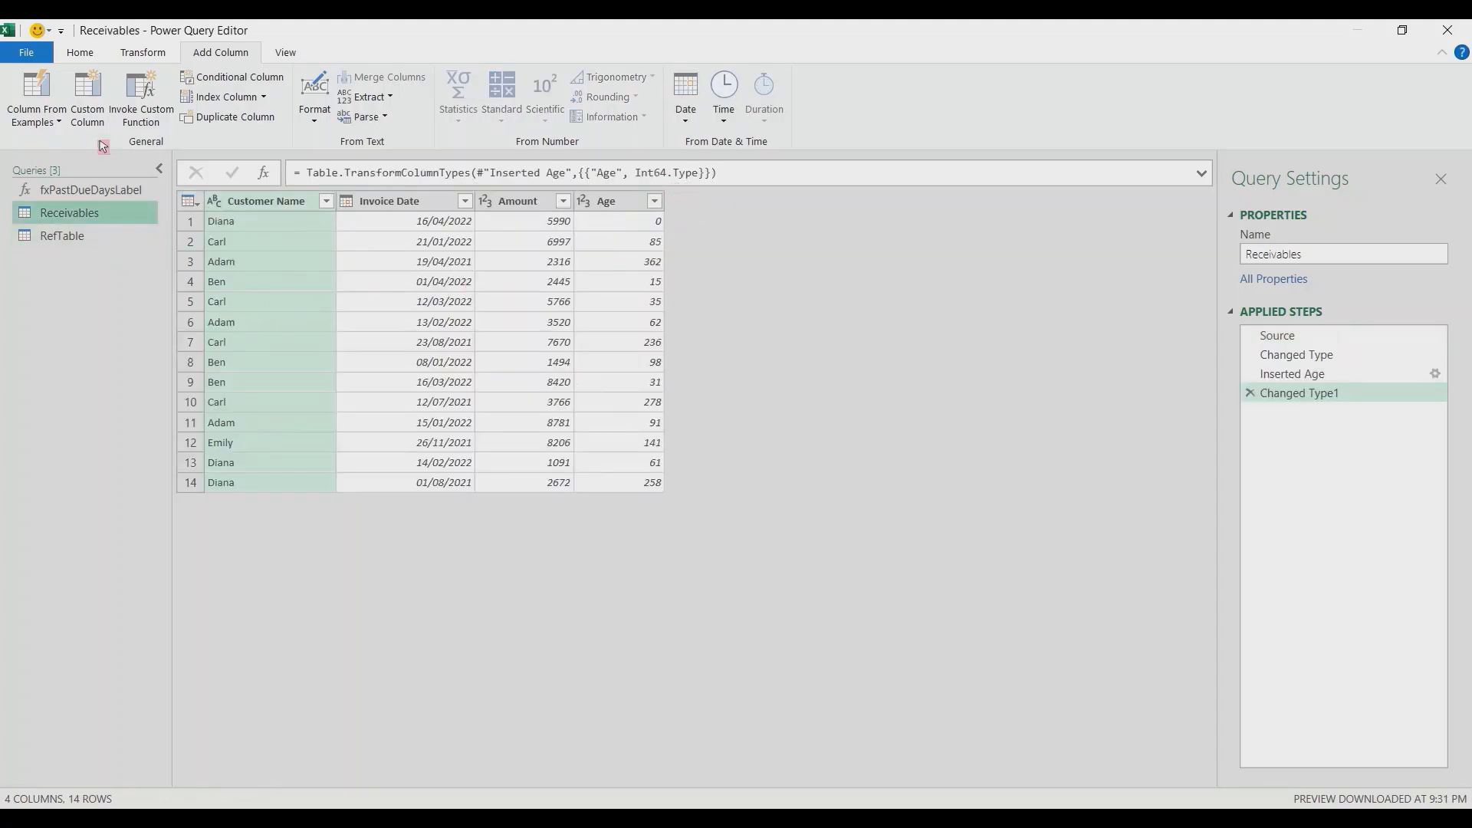
pyautogui.click(89, 104)
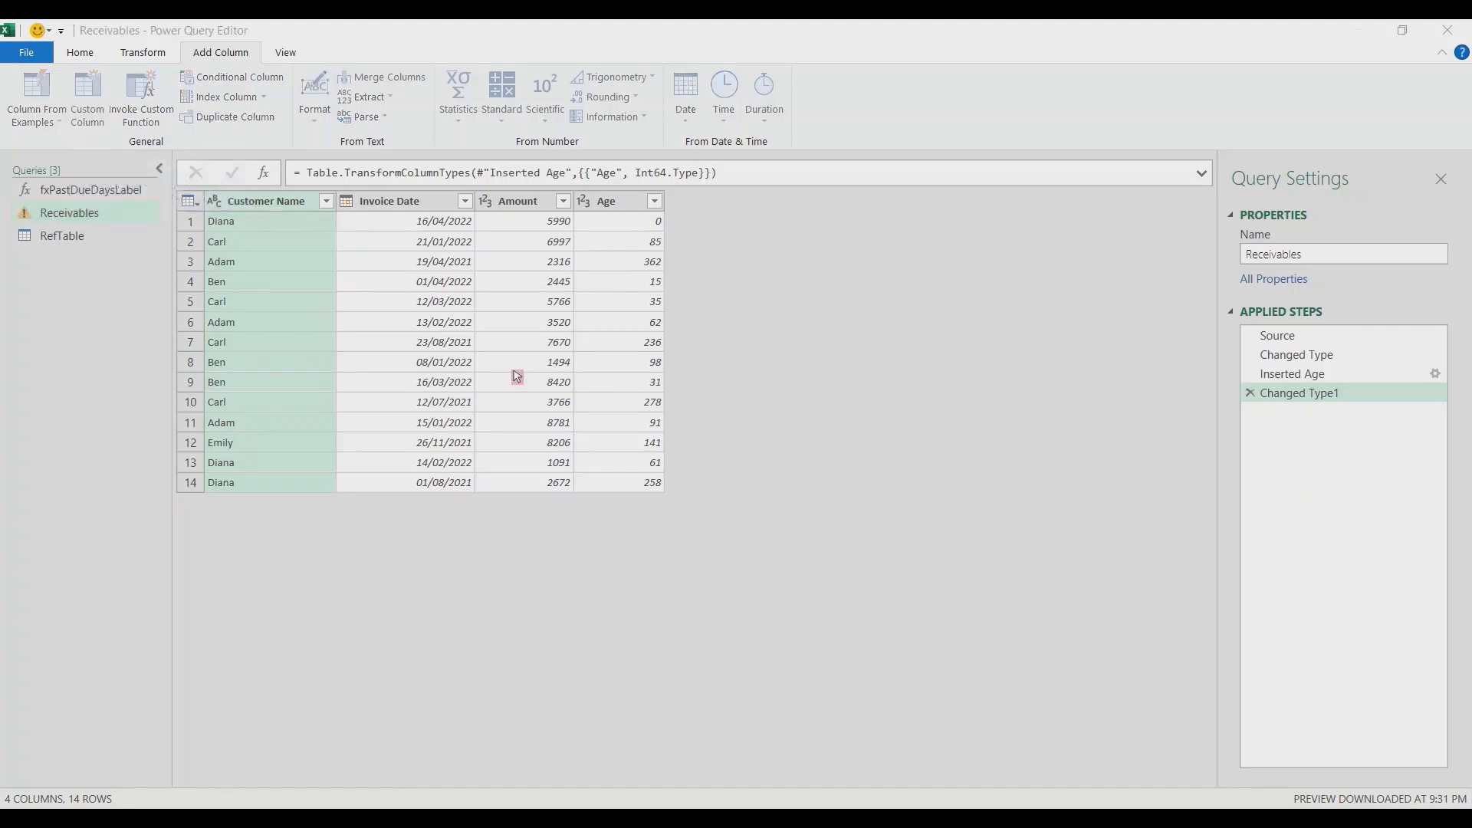
pyautogui.moveTo(630, 233); pyautogui.dragTo(492, 326)
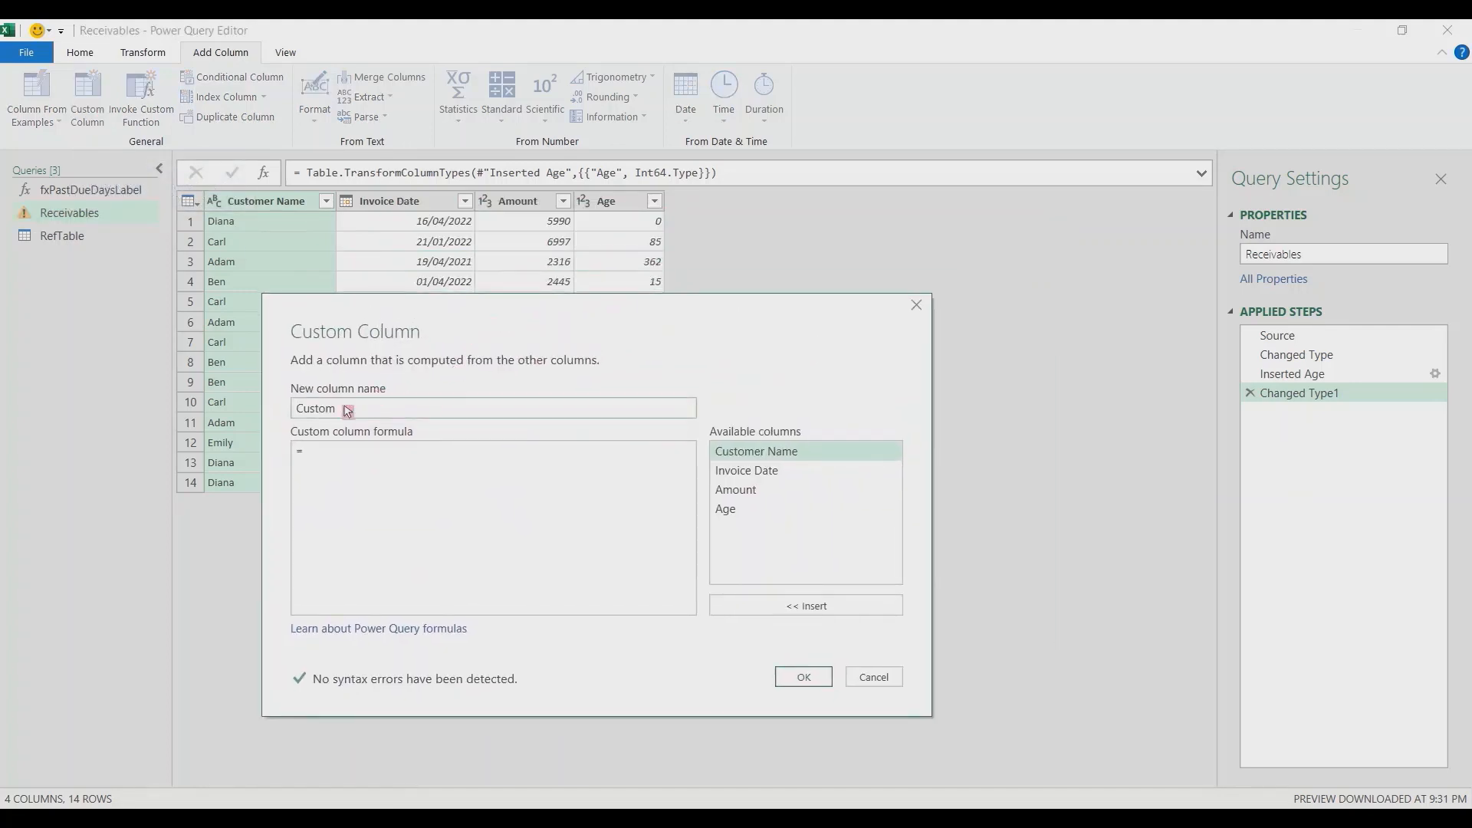
pyautogui.click(370, 461)
pyautogui.doubleClick(758, 511)
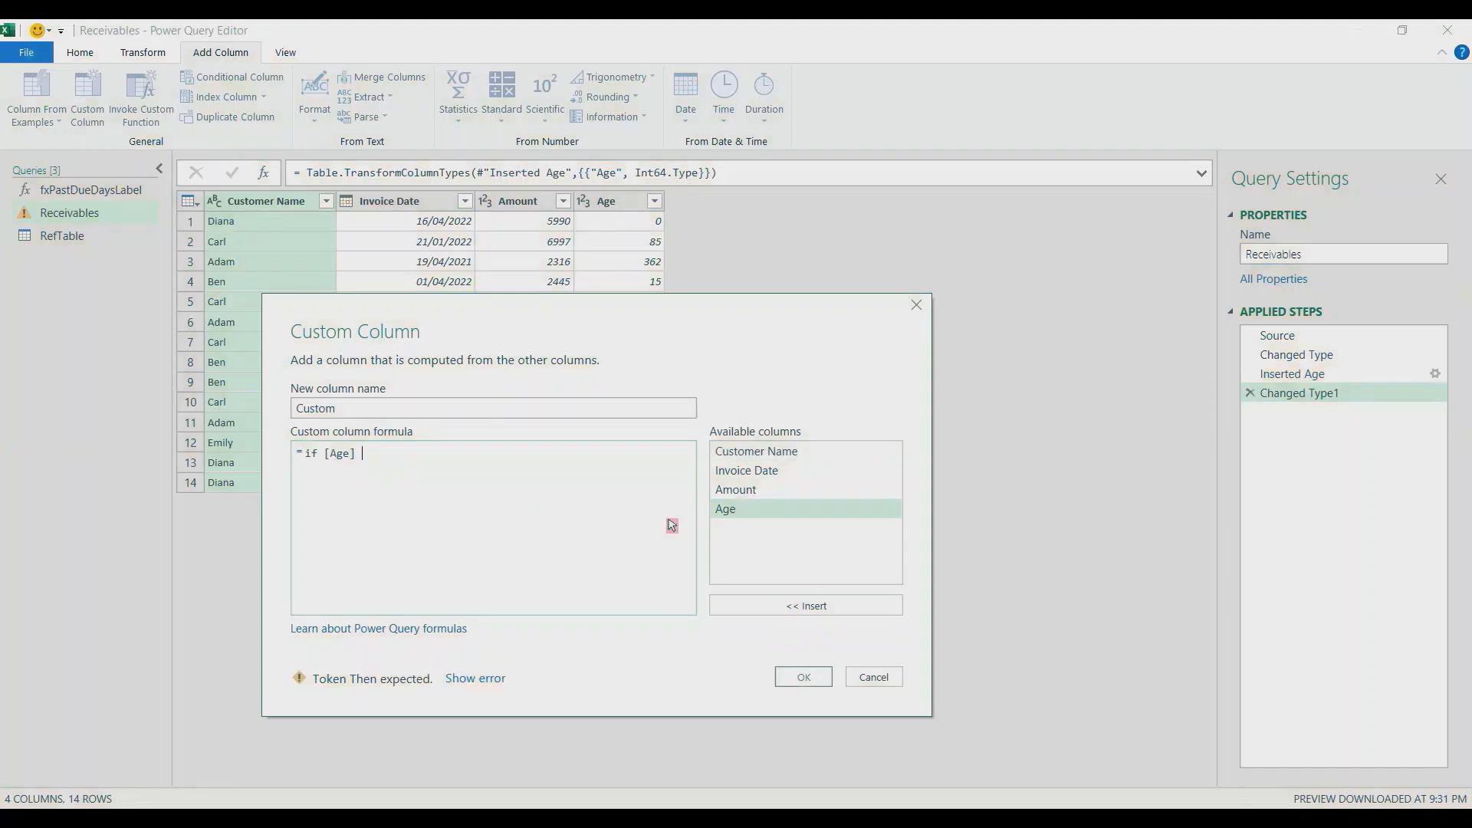
pyautogui.write('<')
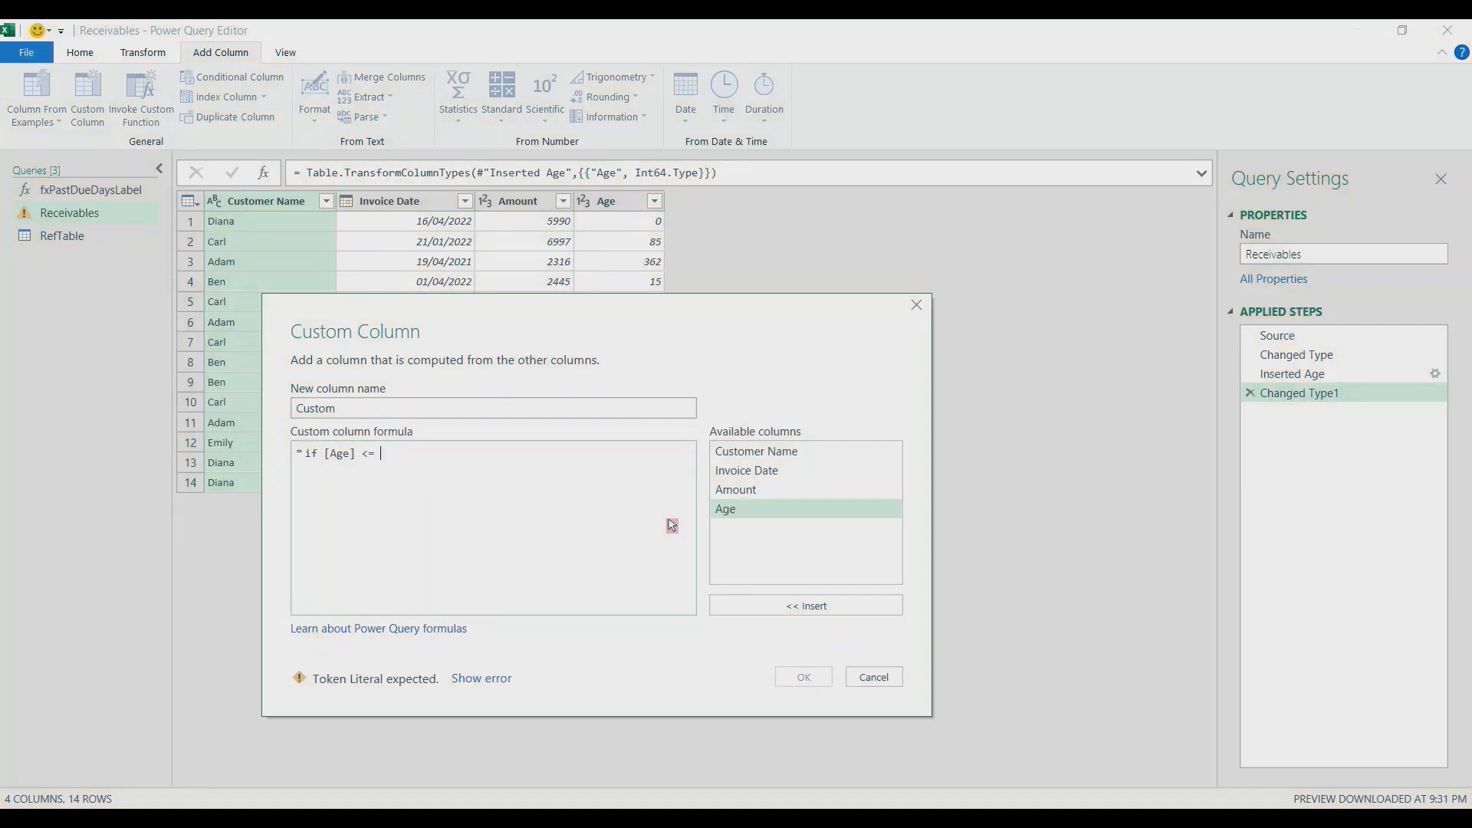
pyautogui.write('= RefTable')
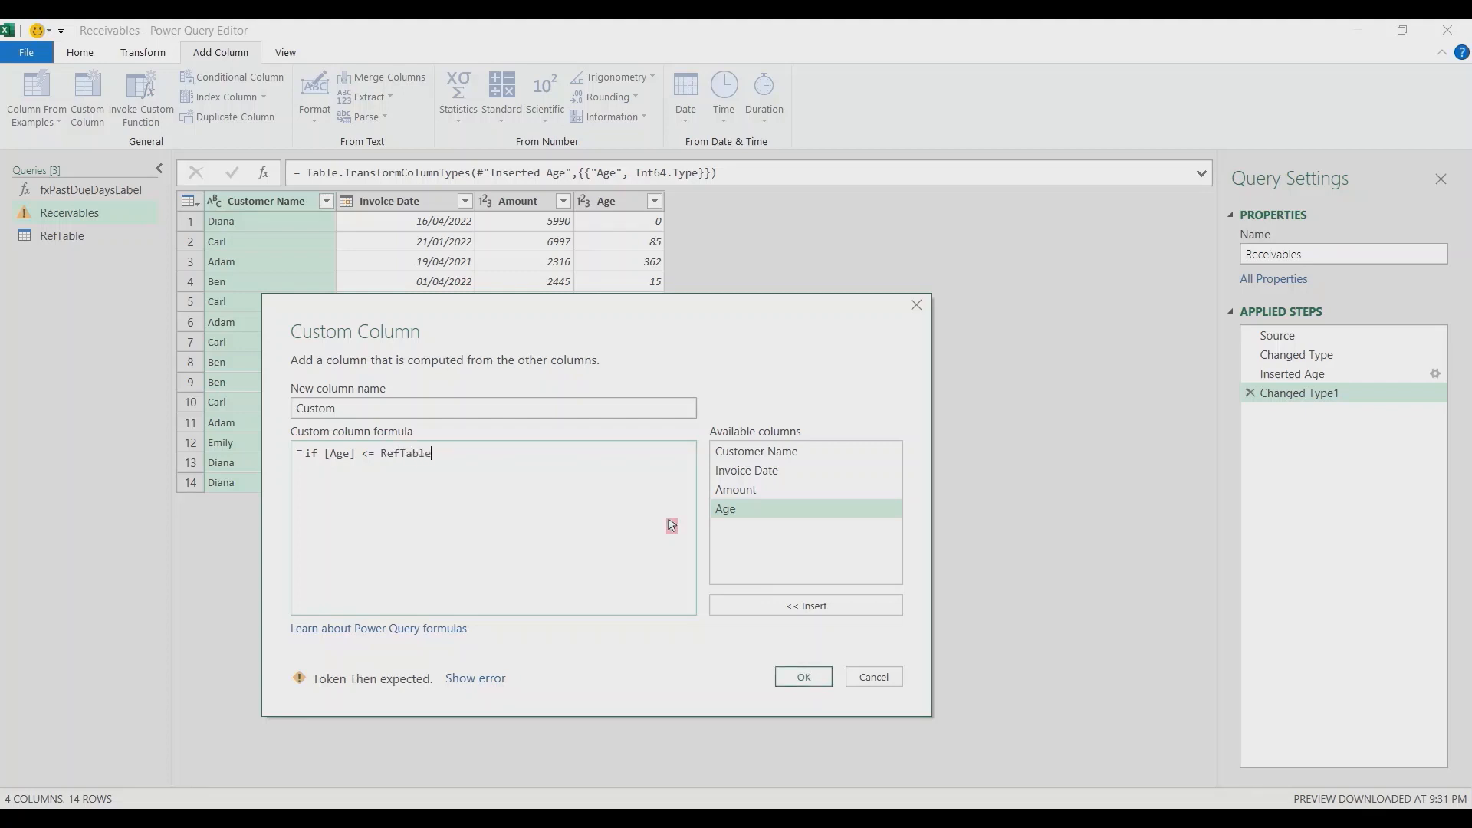
pyautogui.write('[Days')
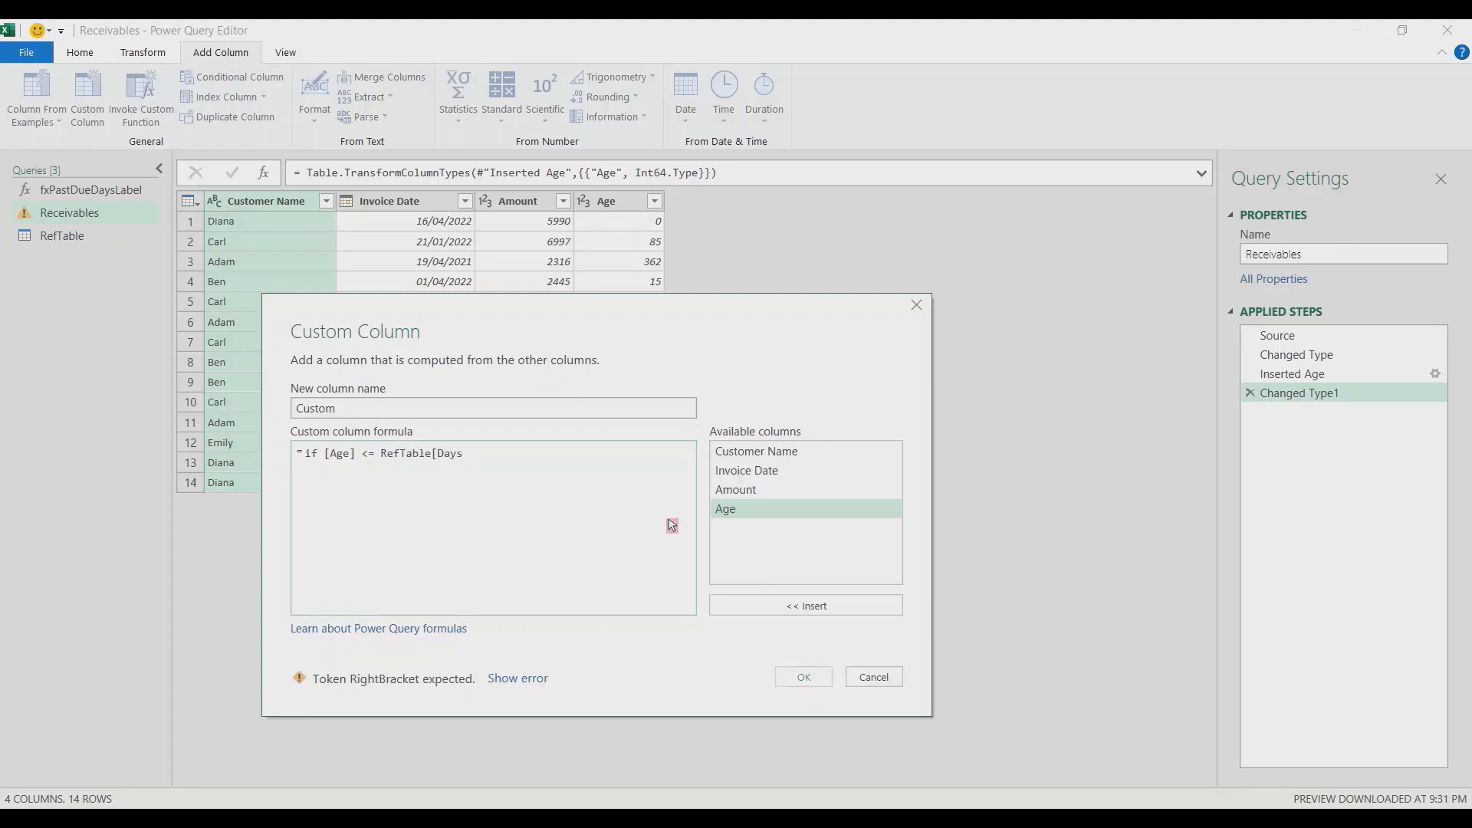
pyautogui.write(']')
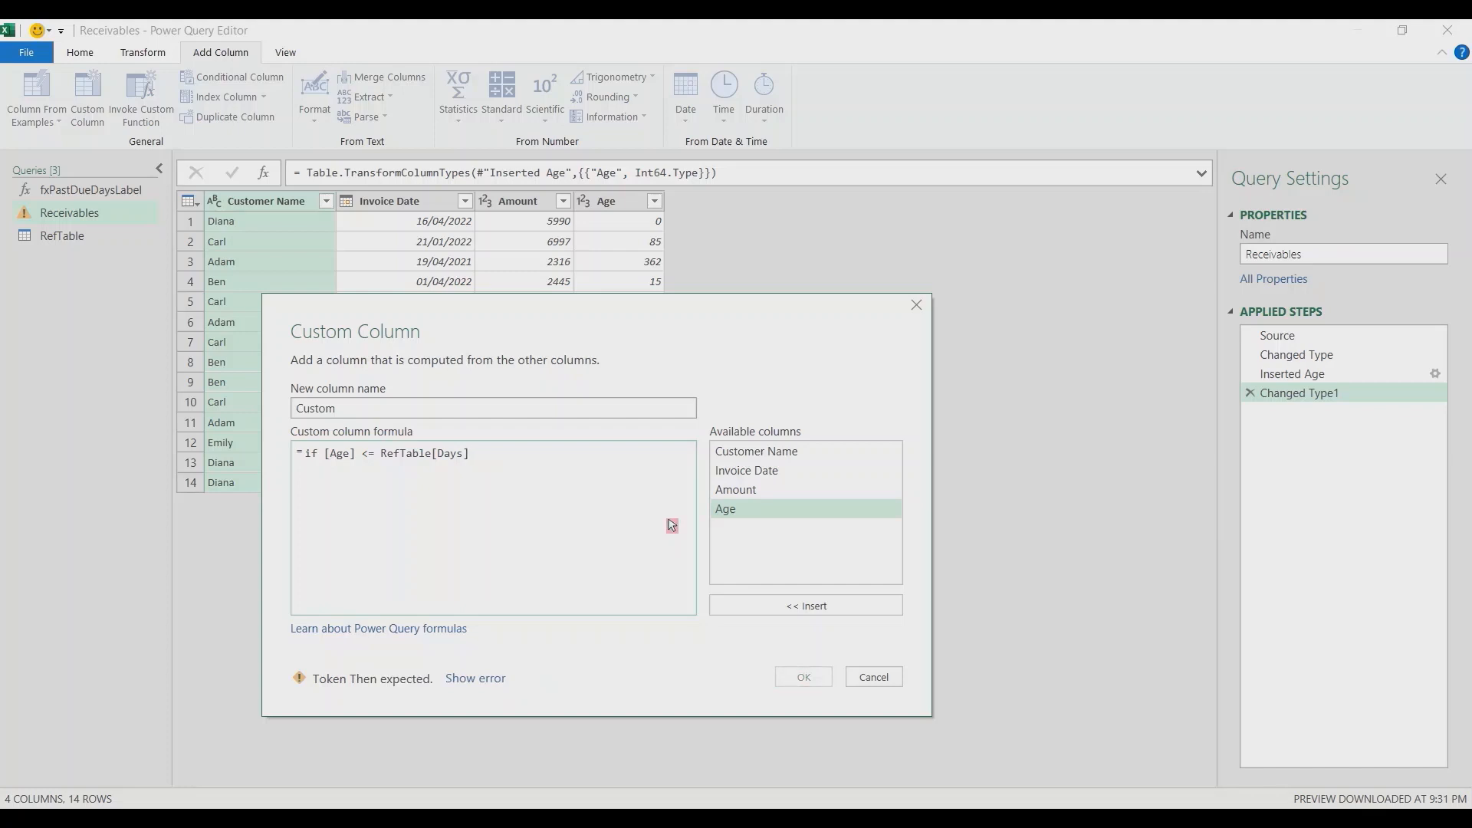
pyautogui.write('{1} then "Not')
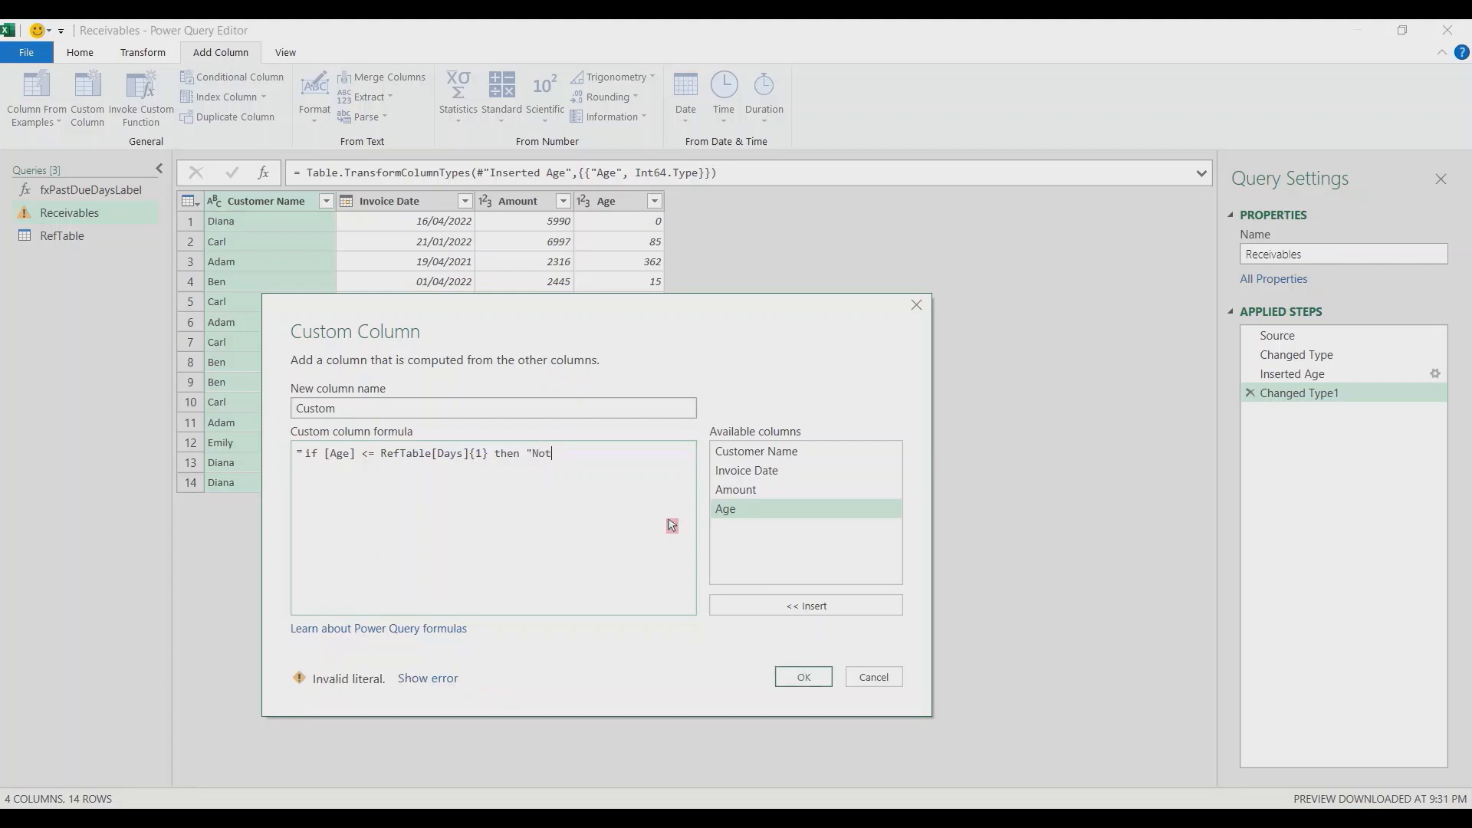
pyautogui.write(' Due" else')
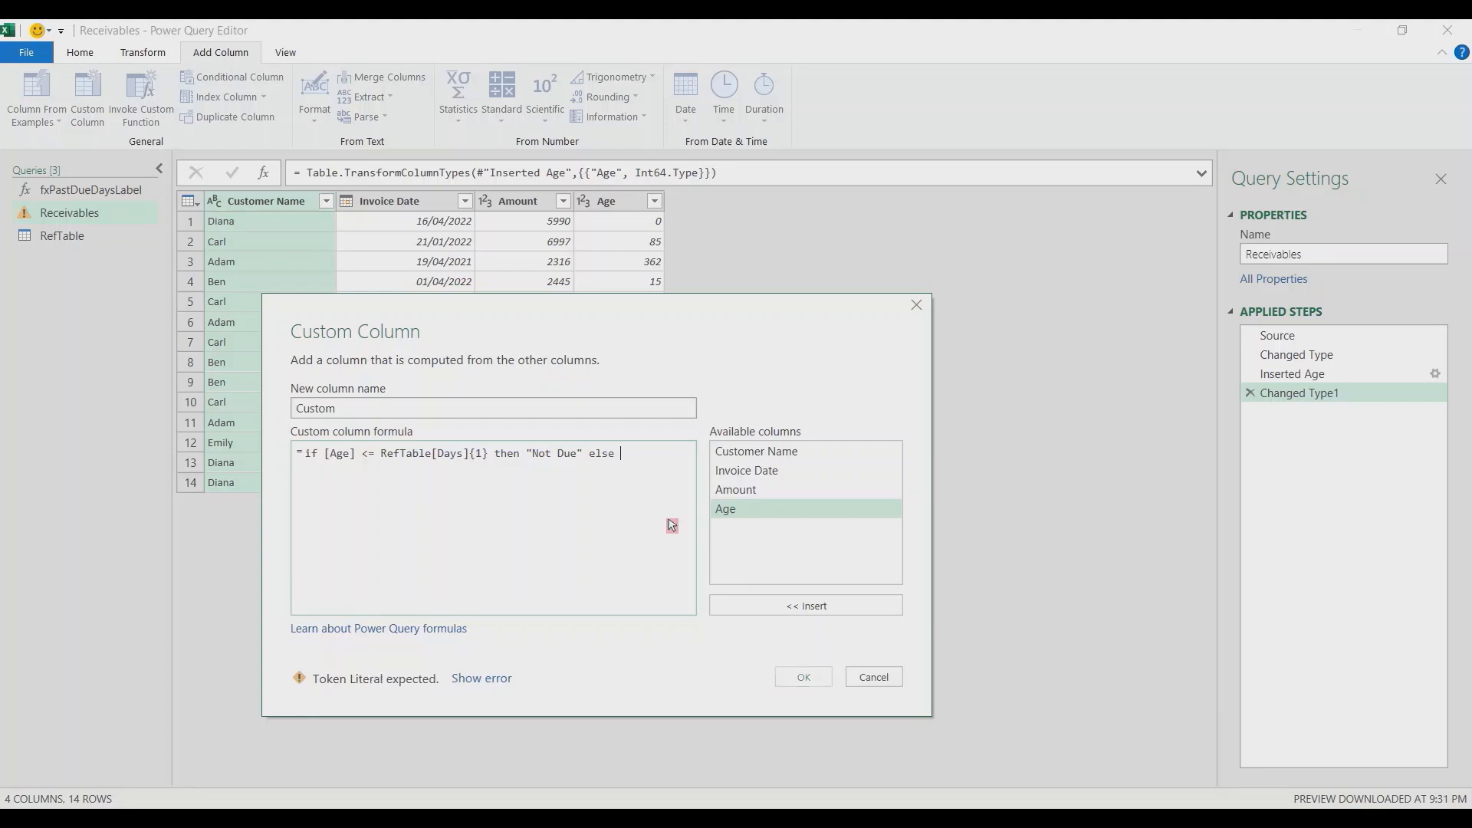
# Complete the formula's else branch with [Age] - RefTable[Days]{1} and create the custom column
pyautogui.doubleClick(726, 513)
pyautogui.moveTo(488, 458); pyautogui.dragTo(404, 463)
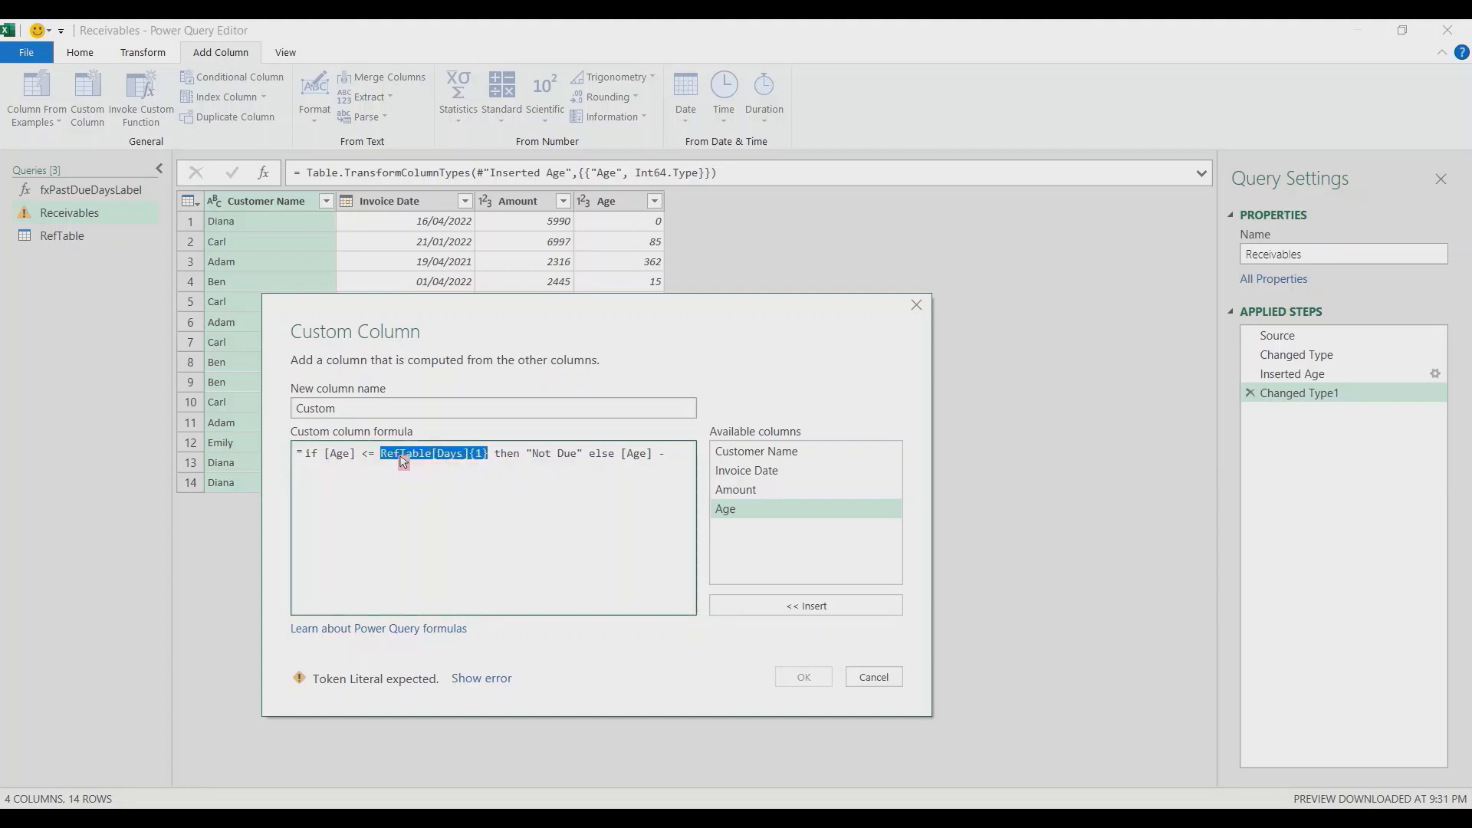
pyautogui.click(676, 465)
pyautogui.write('RefTable[Days]{1}')
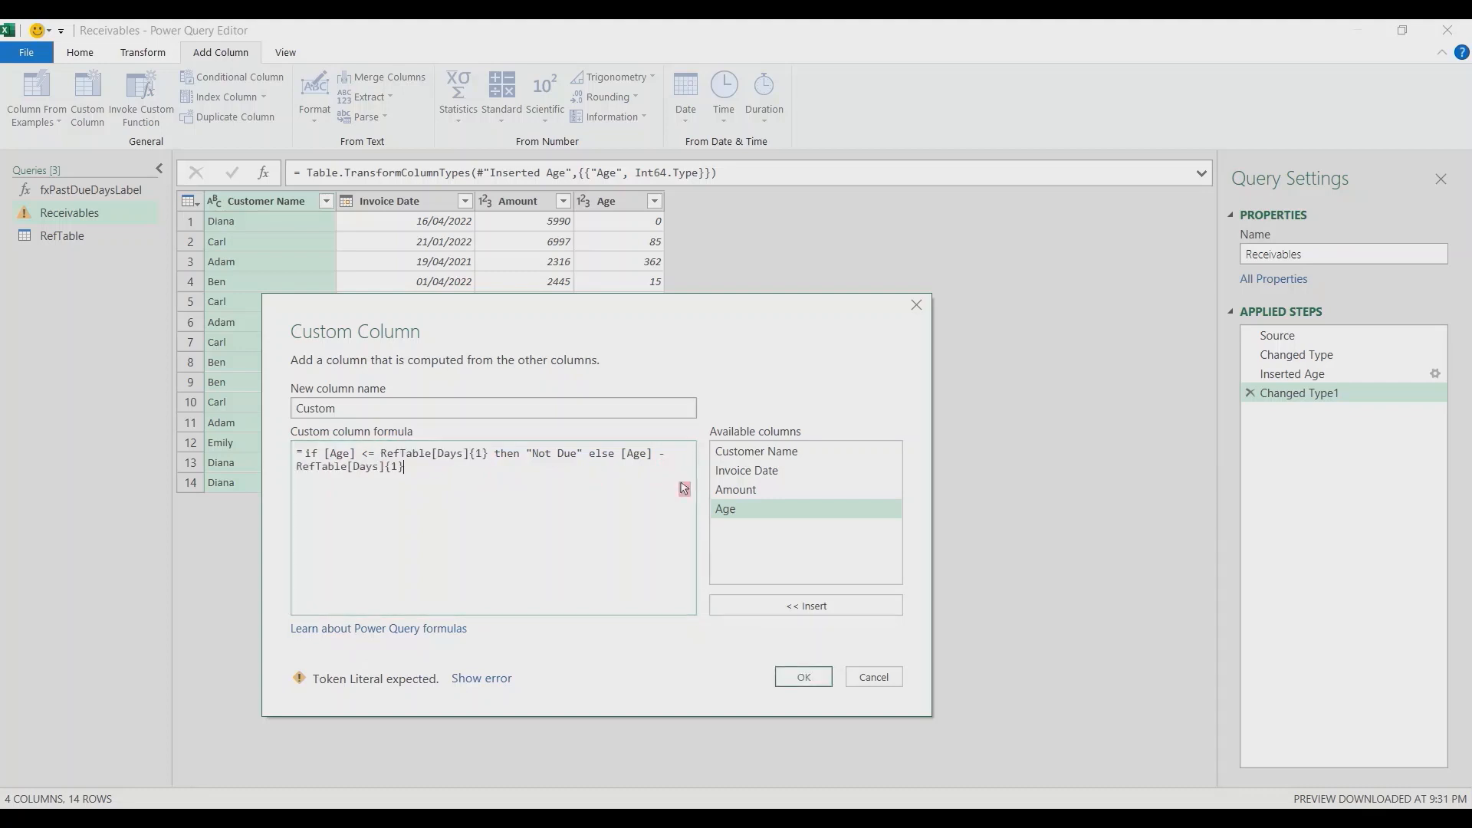
pyautogui.click(804, 673)
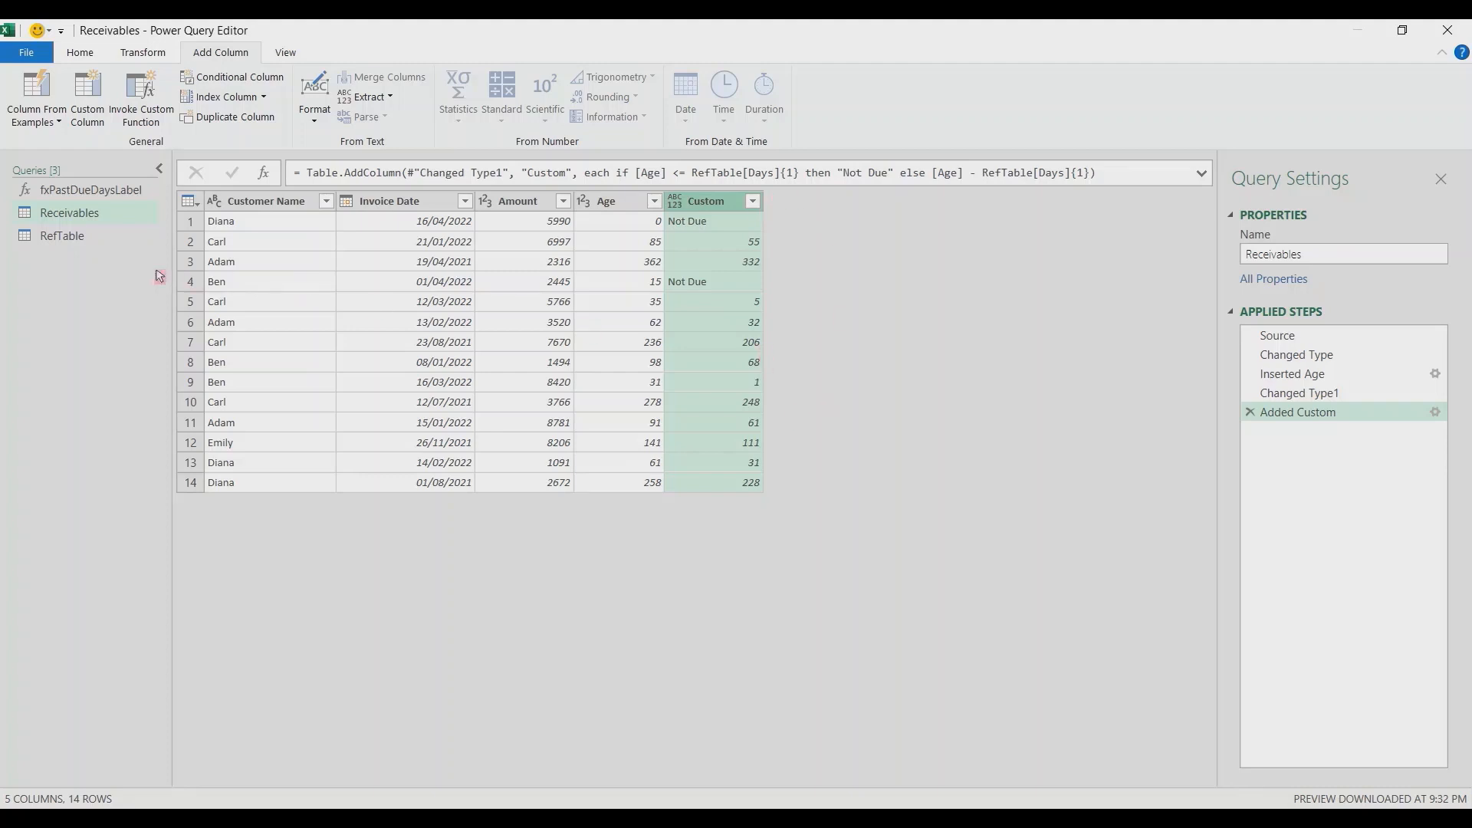
# Review the RefTable query, then start another custom column in Receivables named Past Due
pyautogui.click(115, 244)
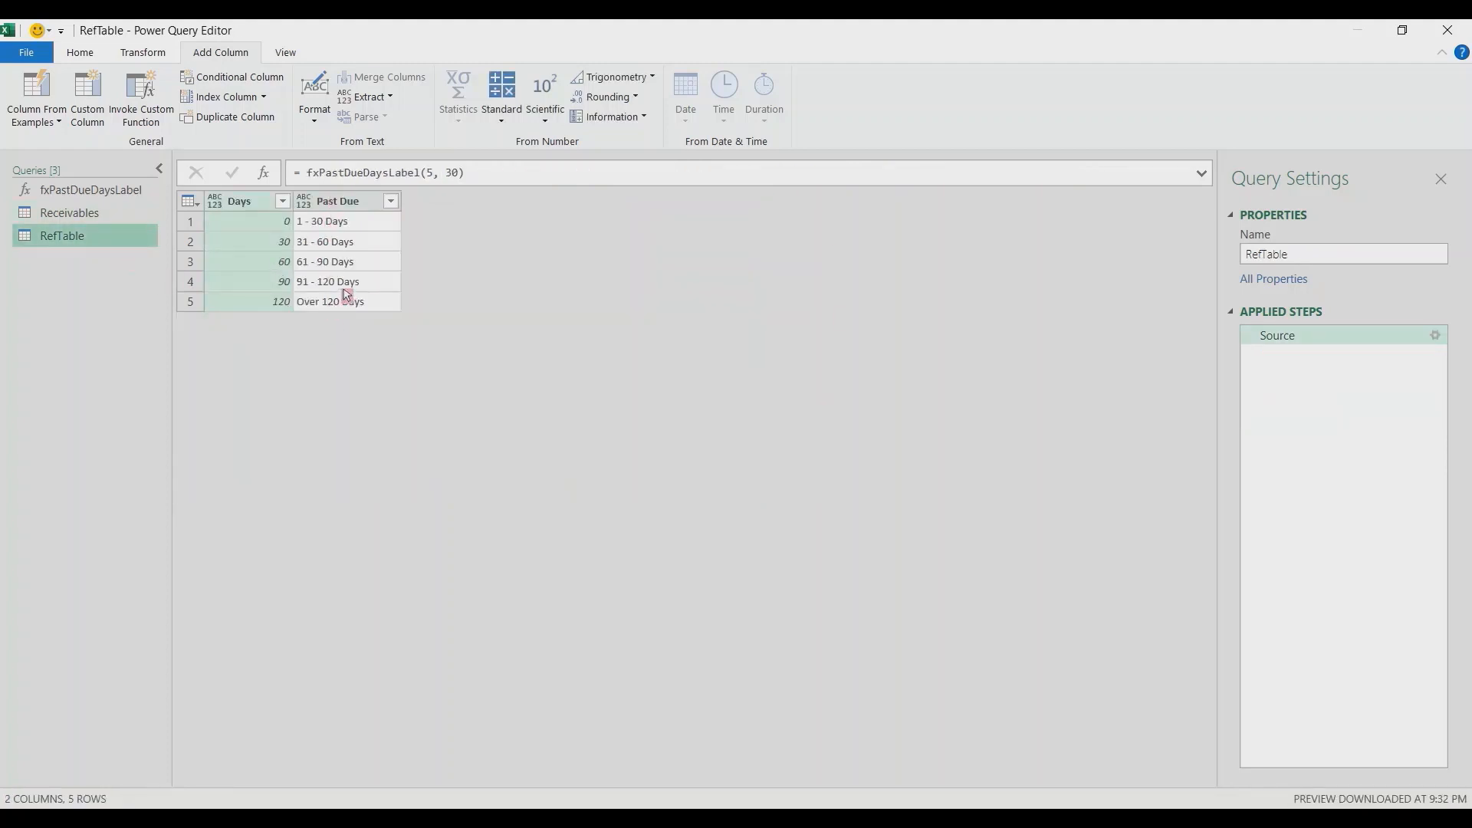
pyautogui.click(110, 221)
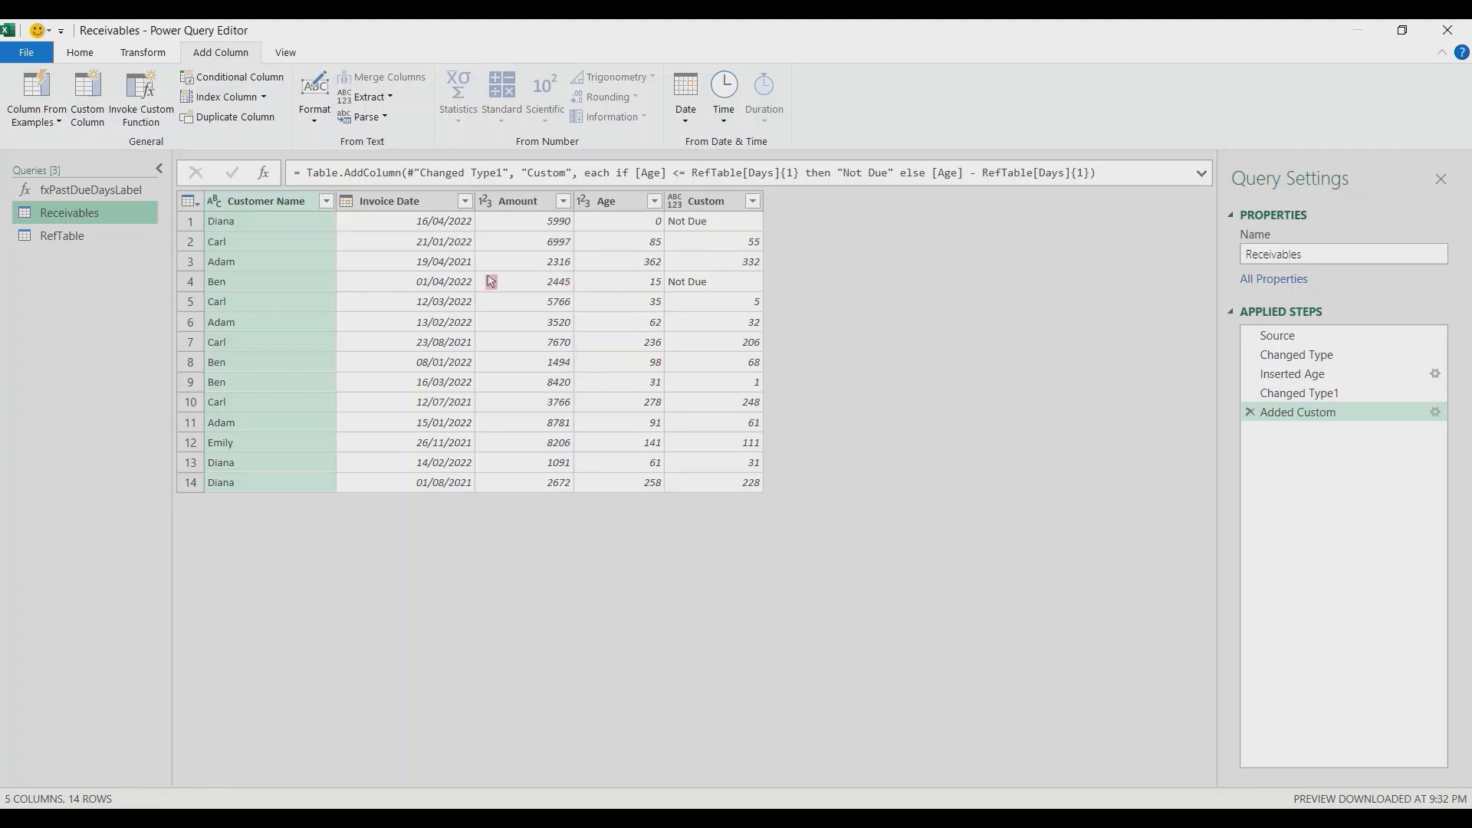
pyautogui.click(86, 98)
pyautogui.moveTo(574, 291); pyautogui.dragTo(427, 418)
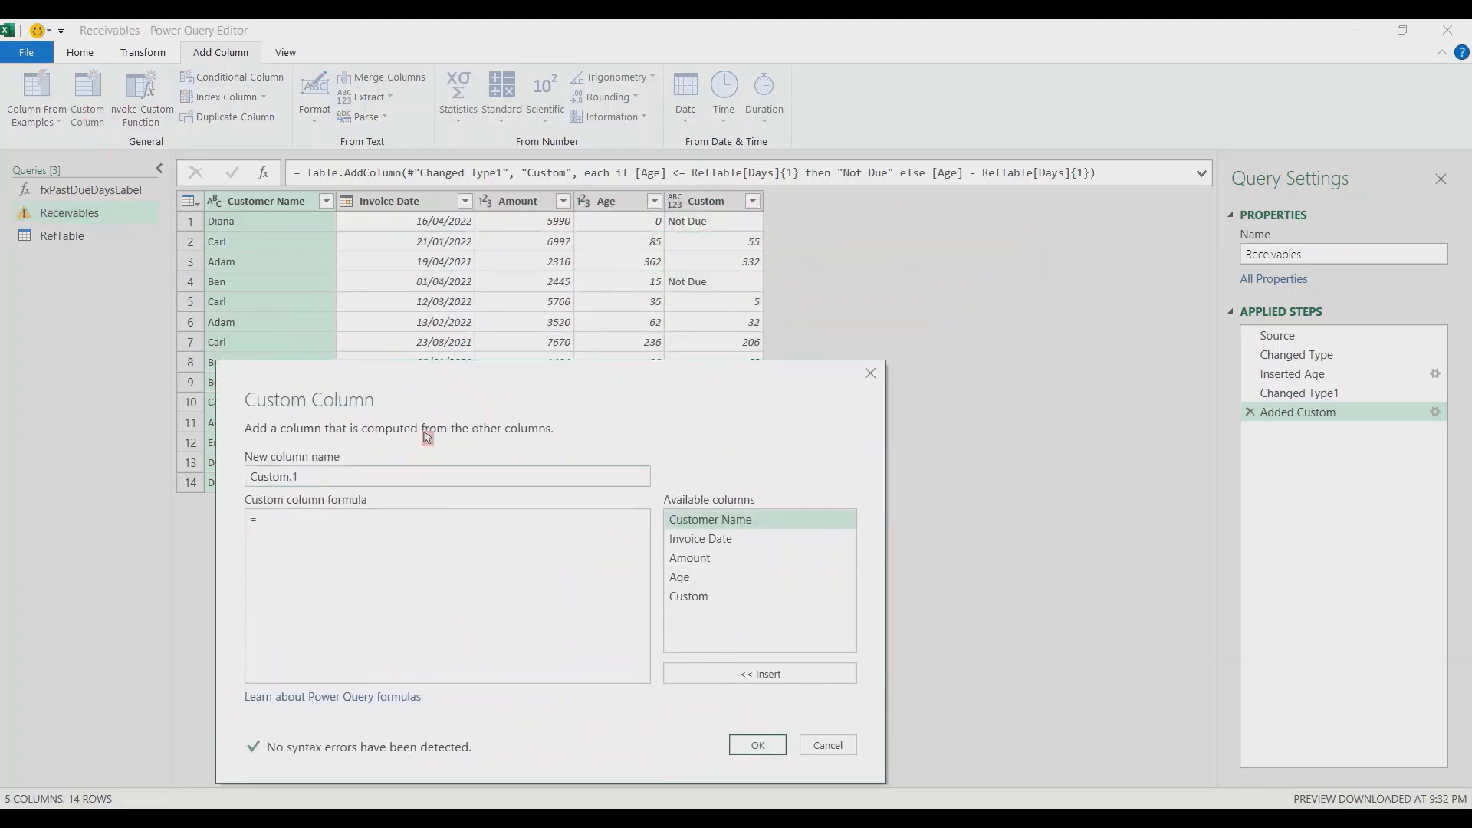
pyautogui.tripleClick(349, 482)
pyautogui.write('Past Dueq')
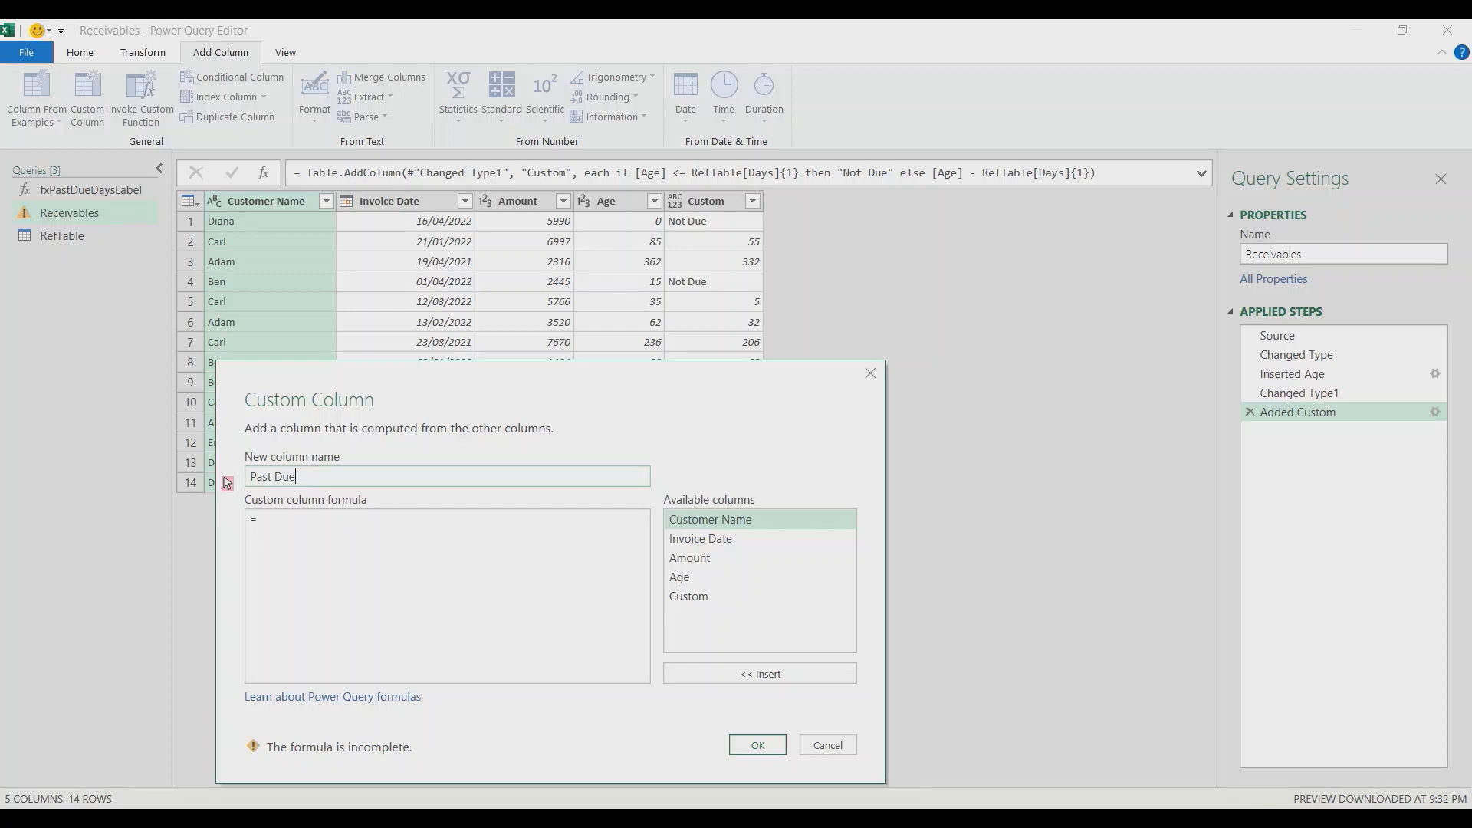
# Begin the Past Due formula as a let expression with the variable a = [Custom] - 1
pyautogui.write('let')
pyautogui.press('Return')
pyautogui.write('a =')
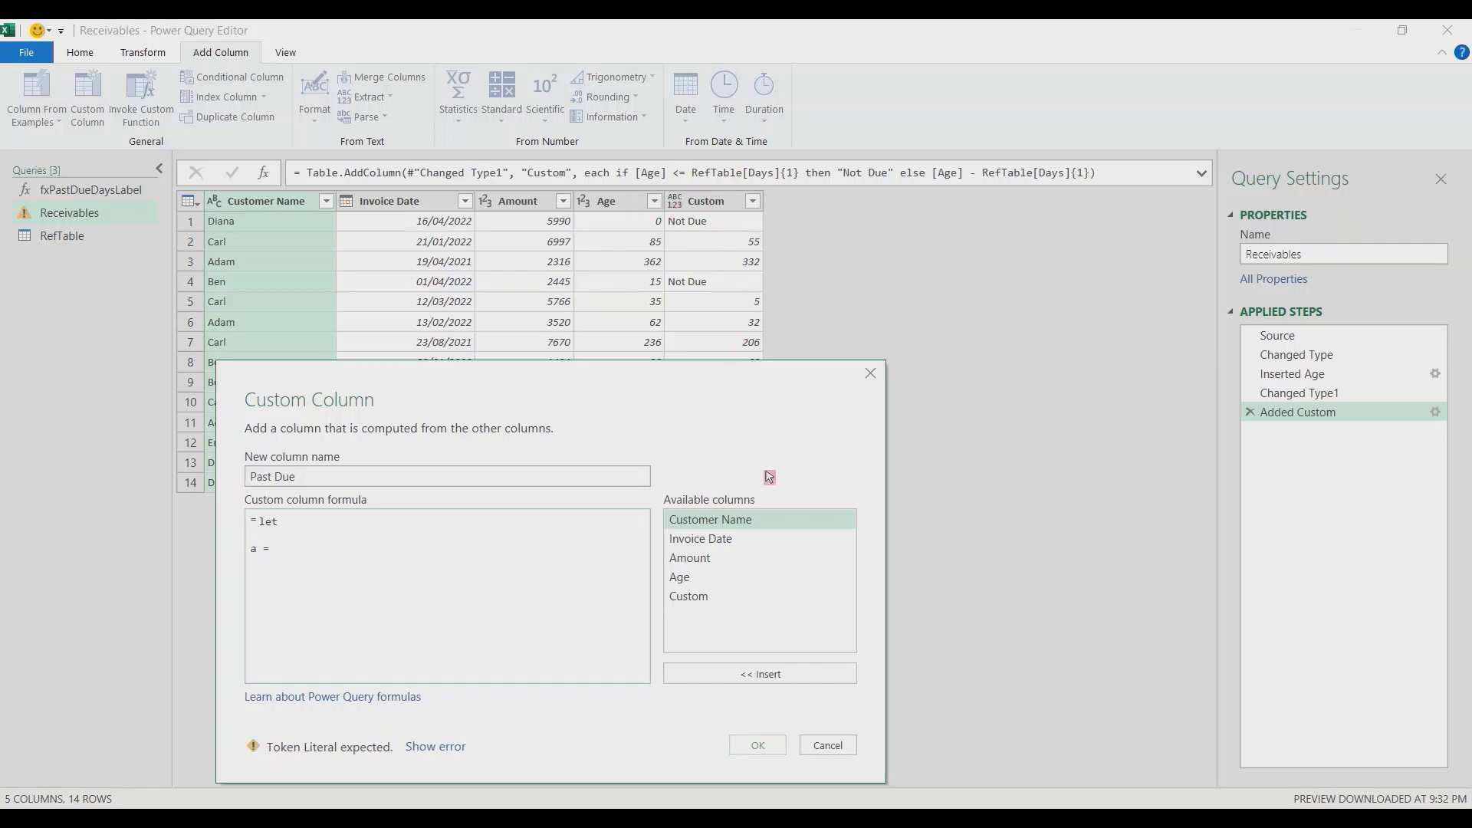
pyautogui.doubleClick(715, 603)
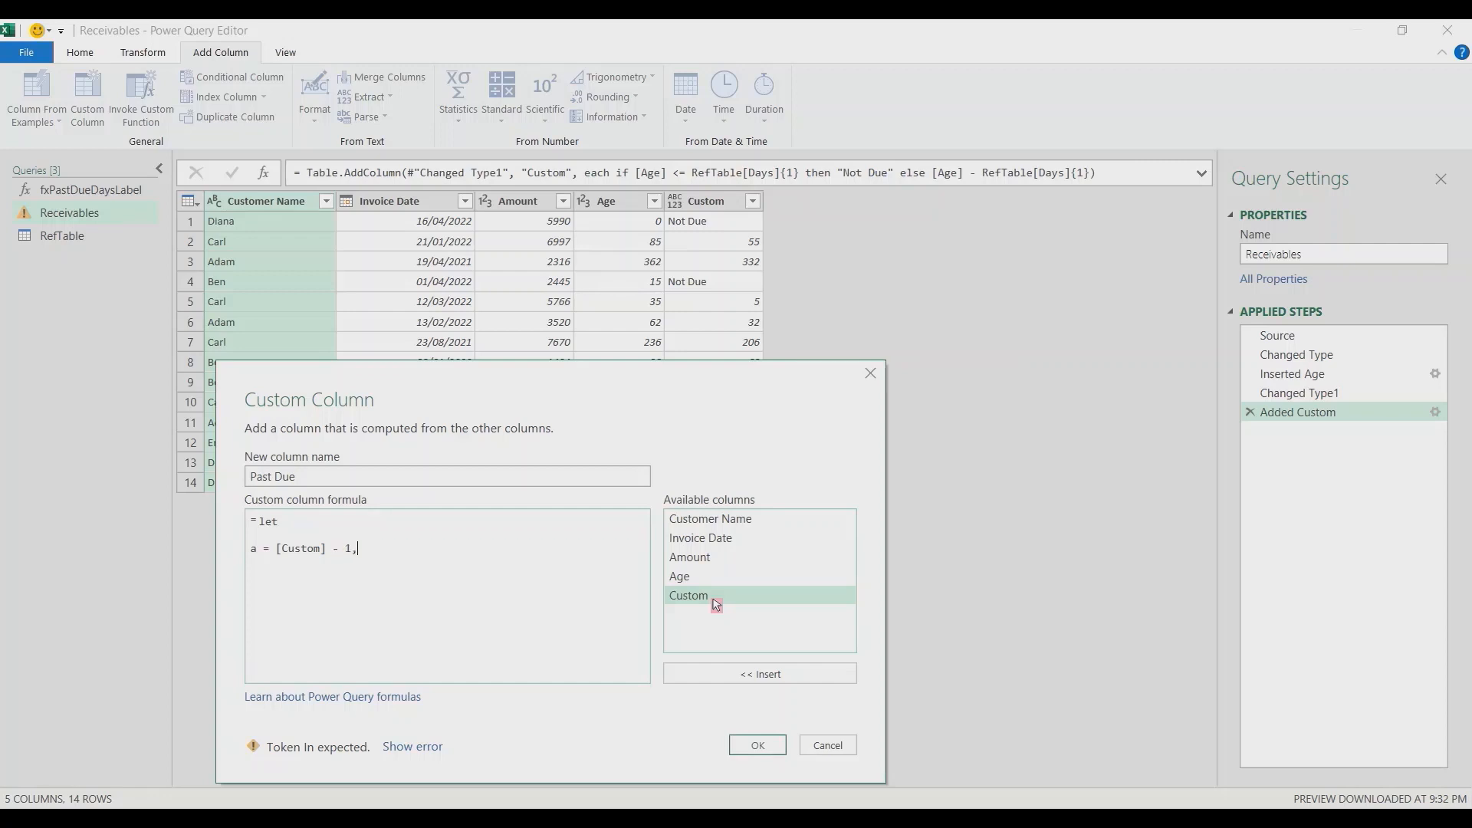
# Add the variable b = List.Select(RefTable[Days], each _ <= a) to the Past Due formula
pyautogui.write('b = List.s')
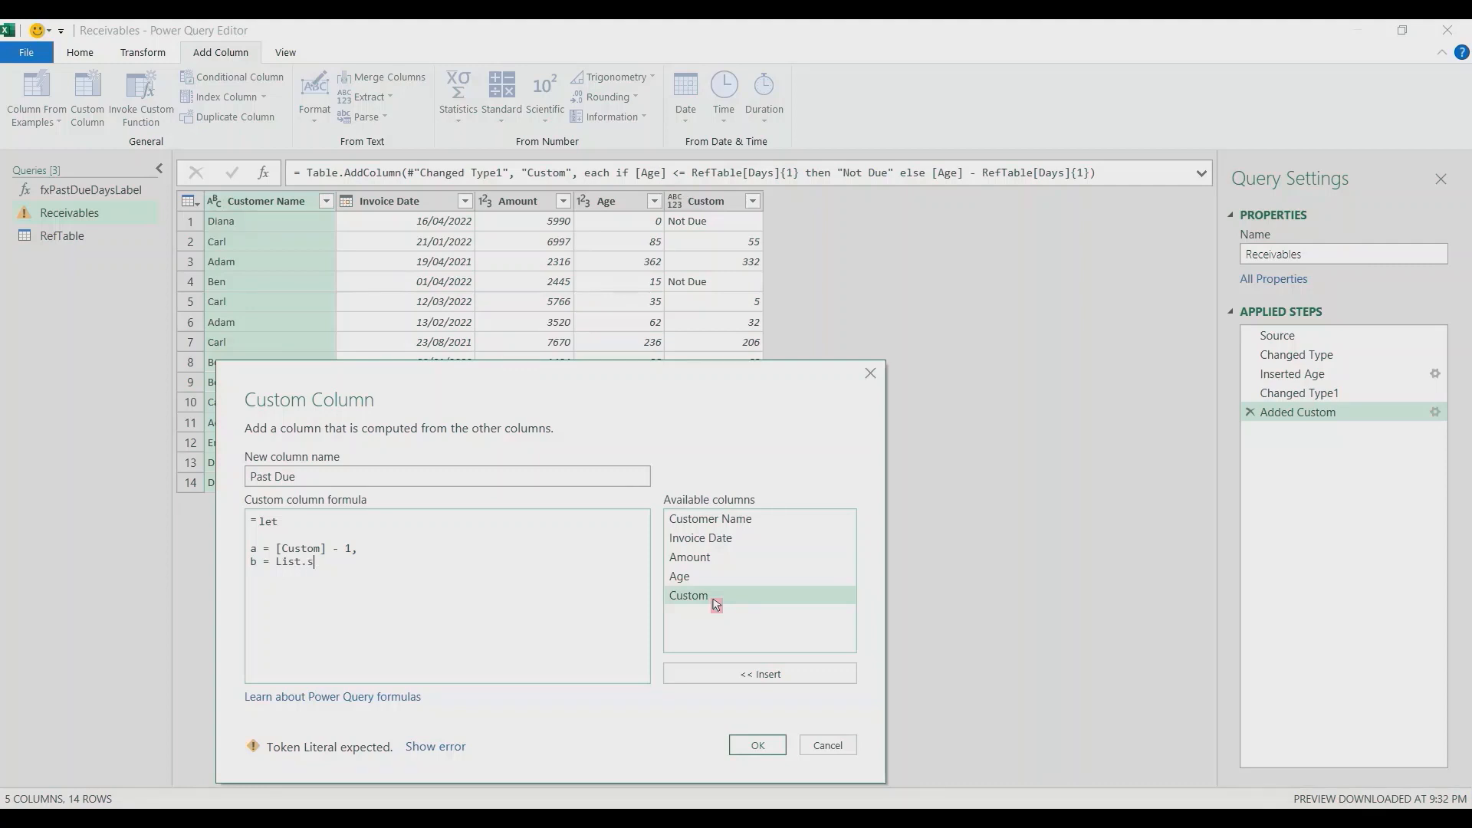
pyautogui.press('BackSpace')
pyautogui.write('Select(RefTab')
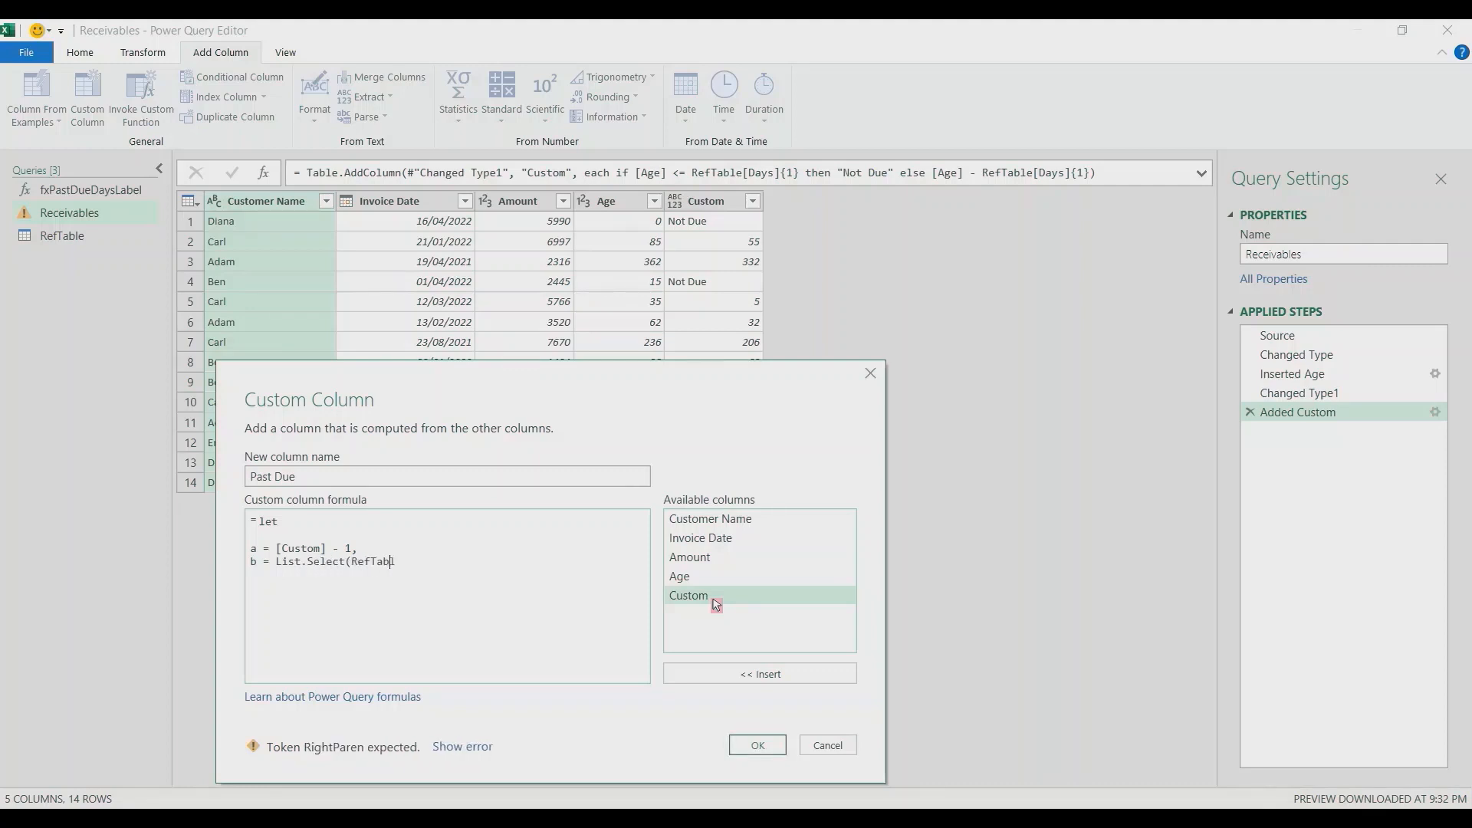
pyautogui.write('le[Days')
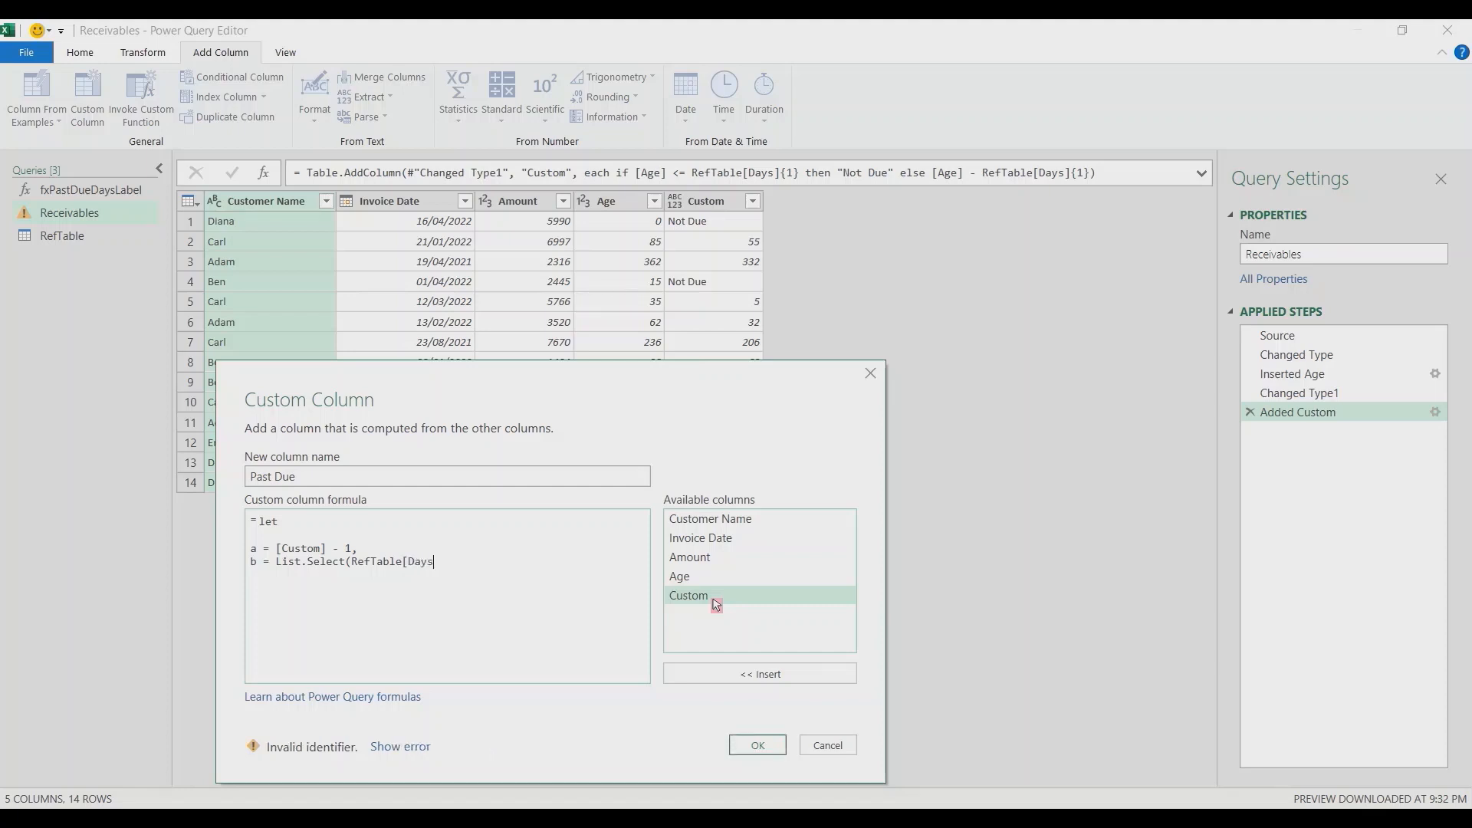
pyautogui.write('], each ++')
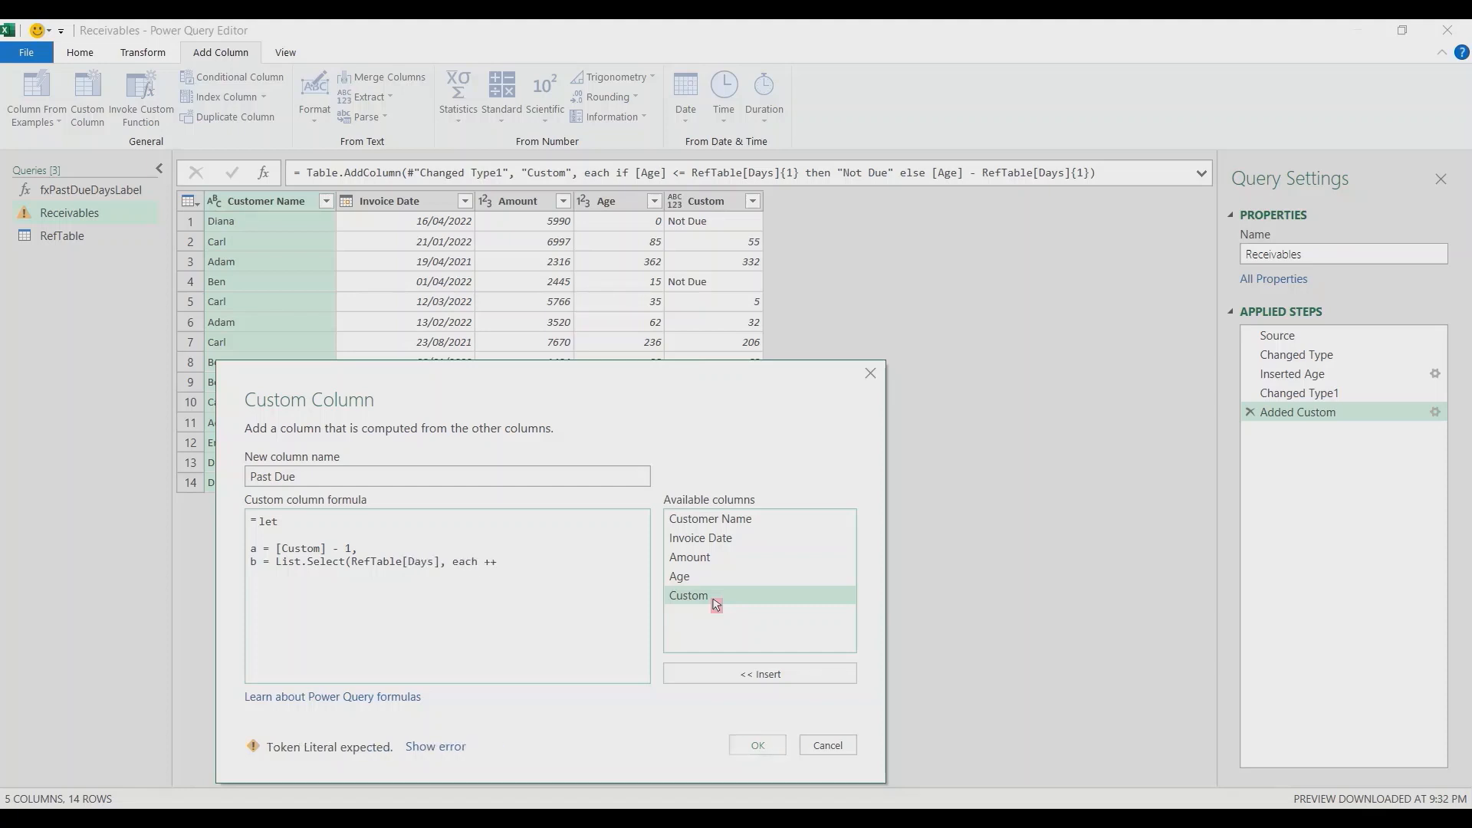
pyautogui.press('BackSpace')
pyautogui.press('BackSpace')
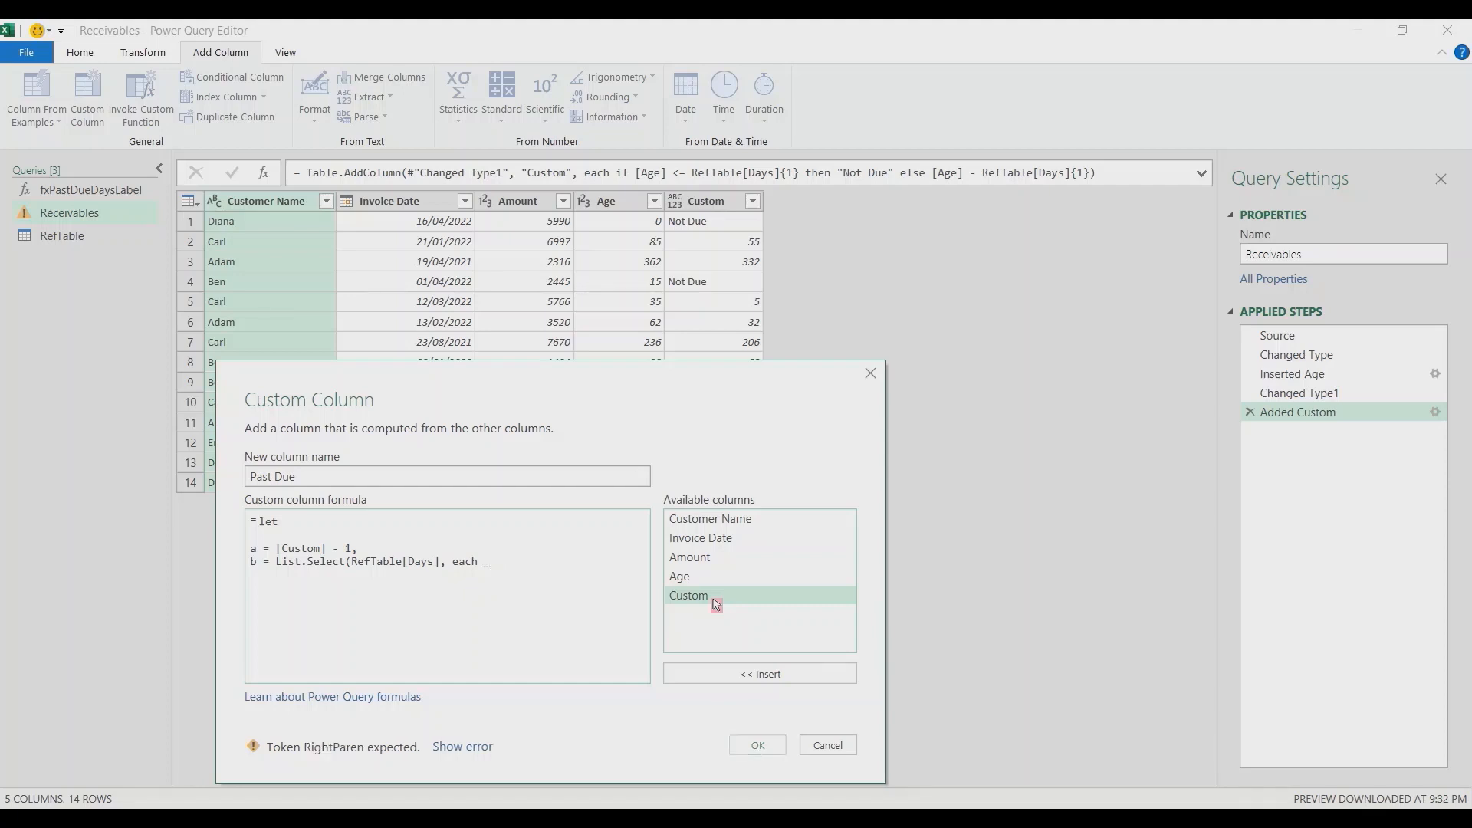
pyautogui.write('<= a)')
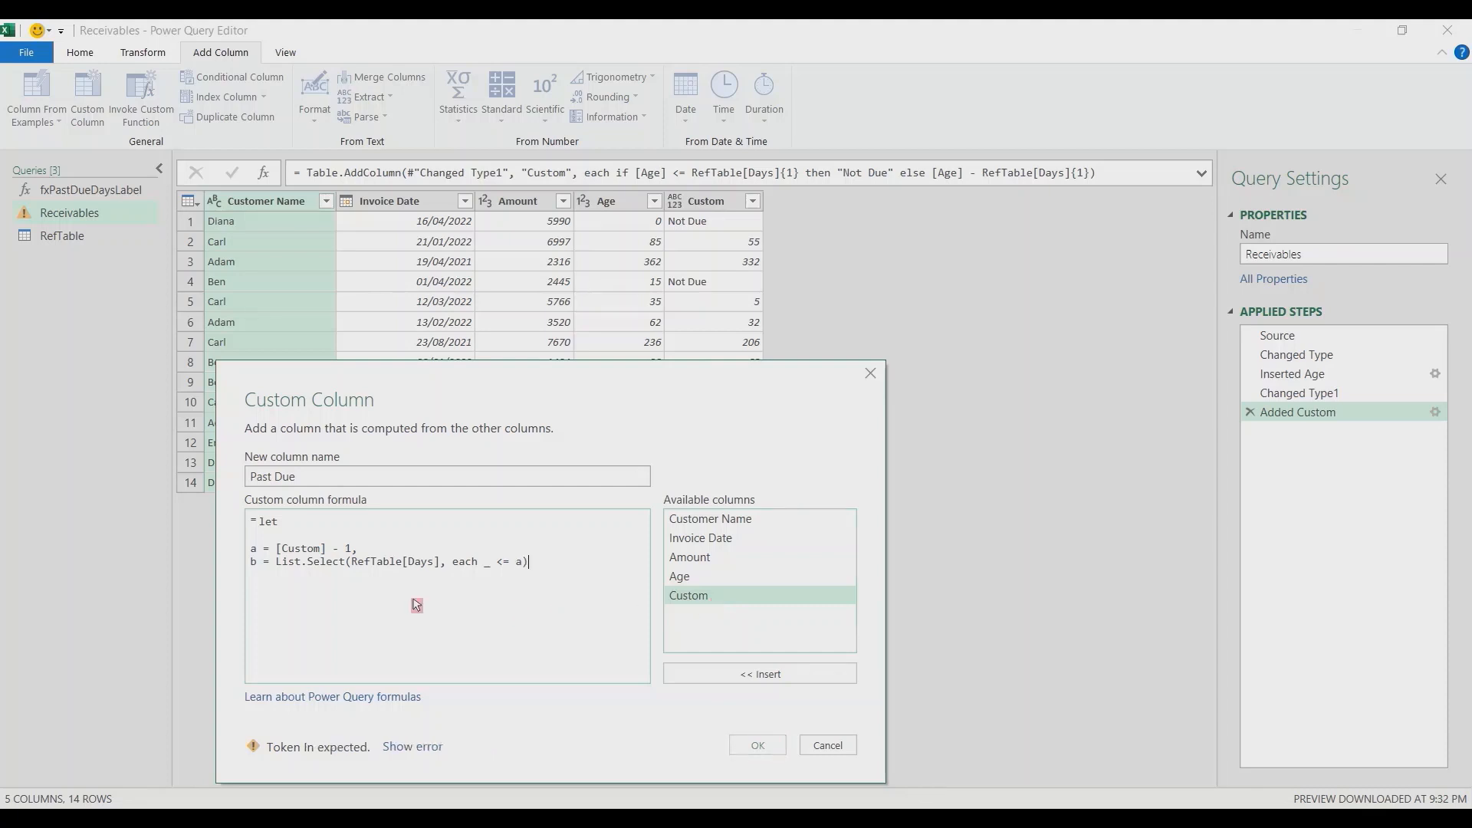
# Wrap the List.Select expression of variable b in List.Last and end the line with a comma
pyautogui.click(278, 562)
pyautogui.write('List.')
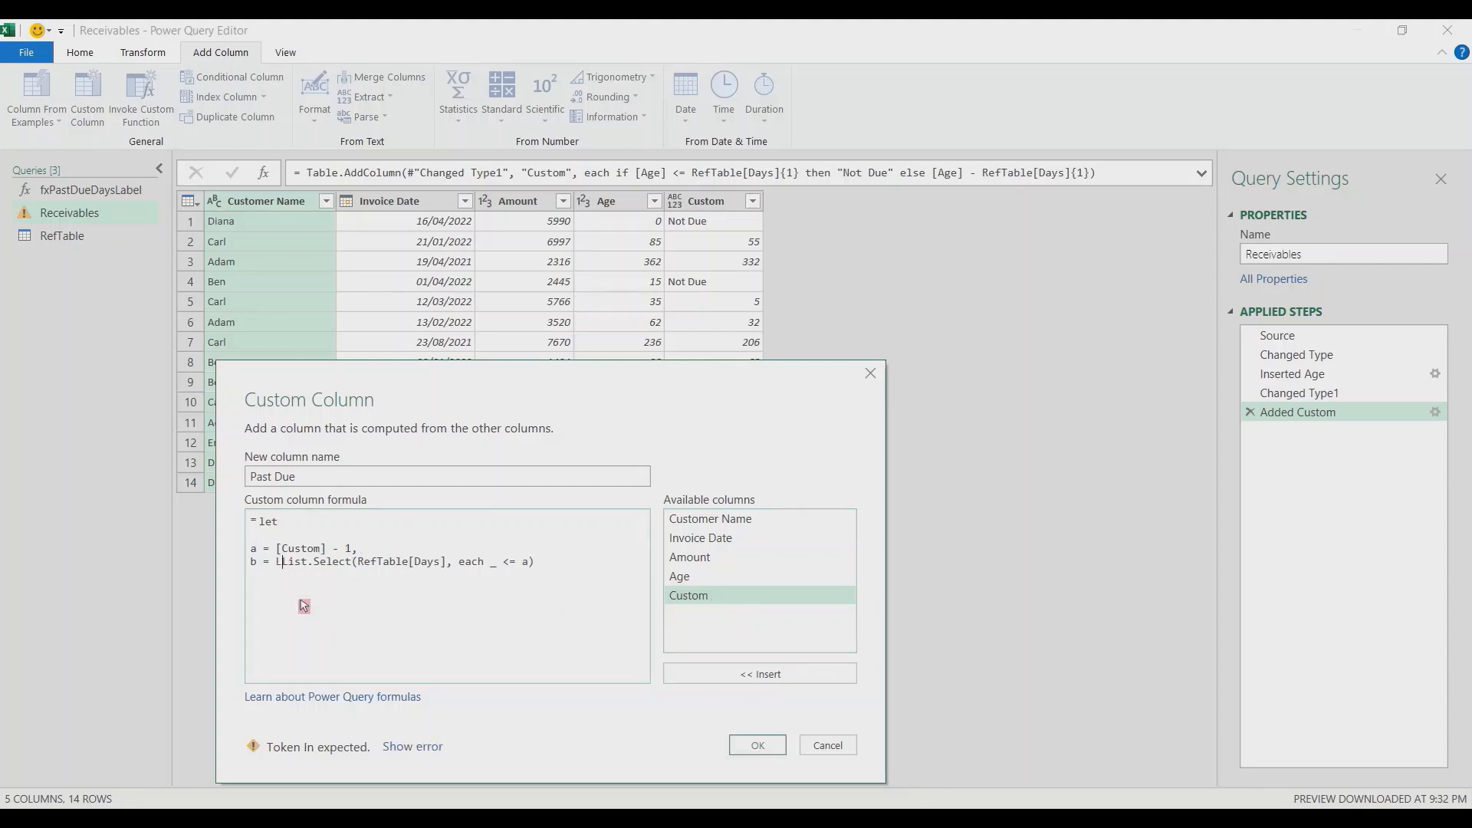
pyautogui.write('Last')
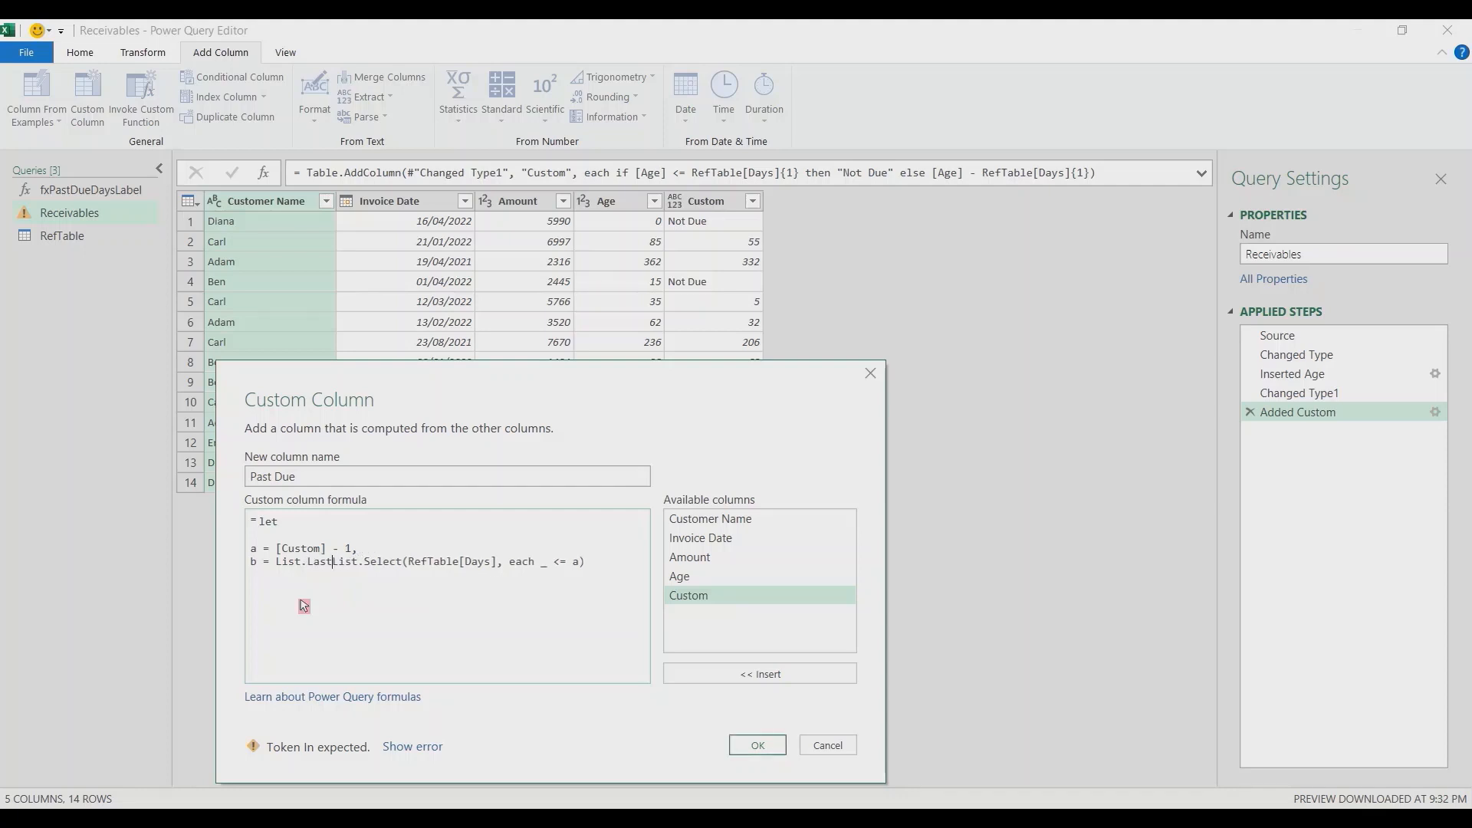
pyautogui.write('(')
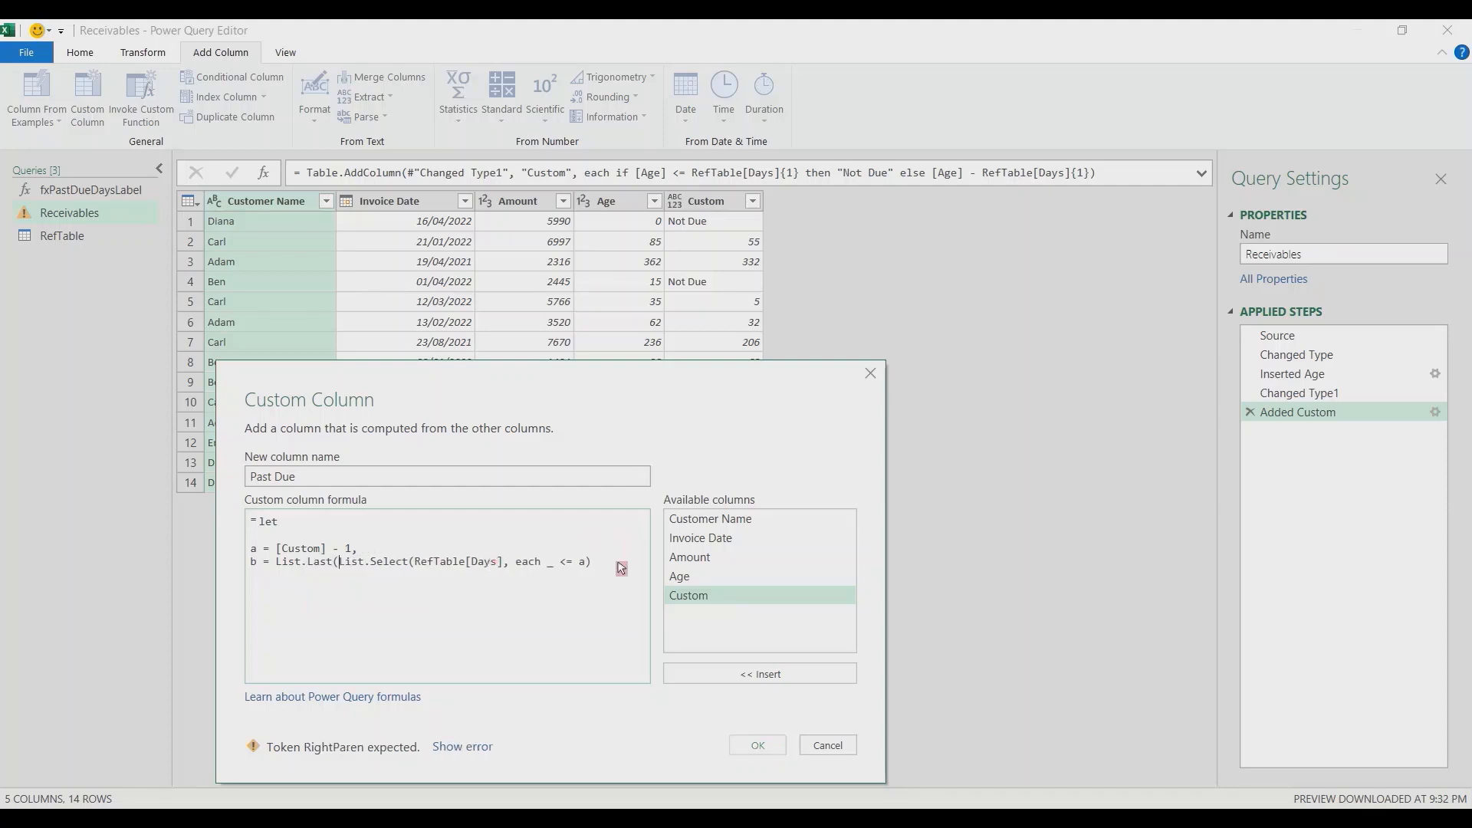
pyautogui.click(620, 573)
pyautogui.write('),')
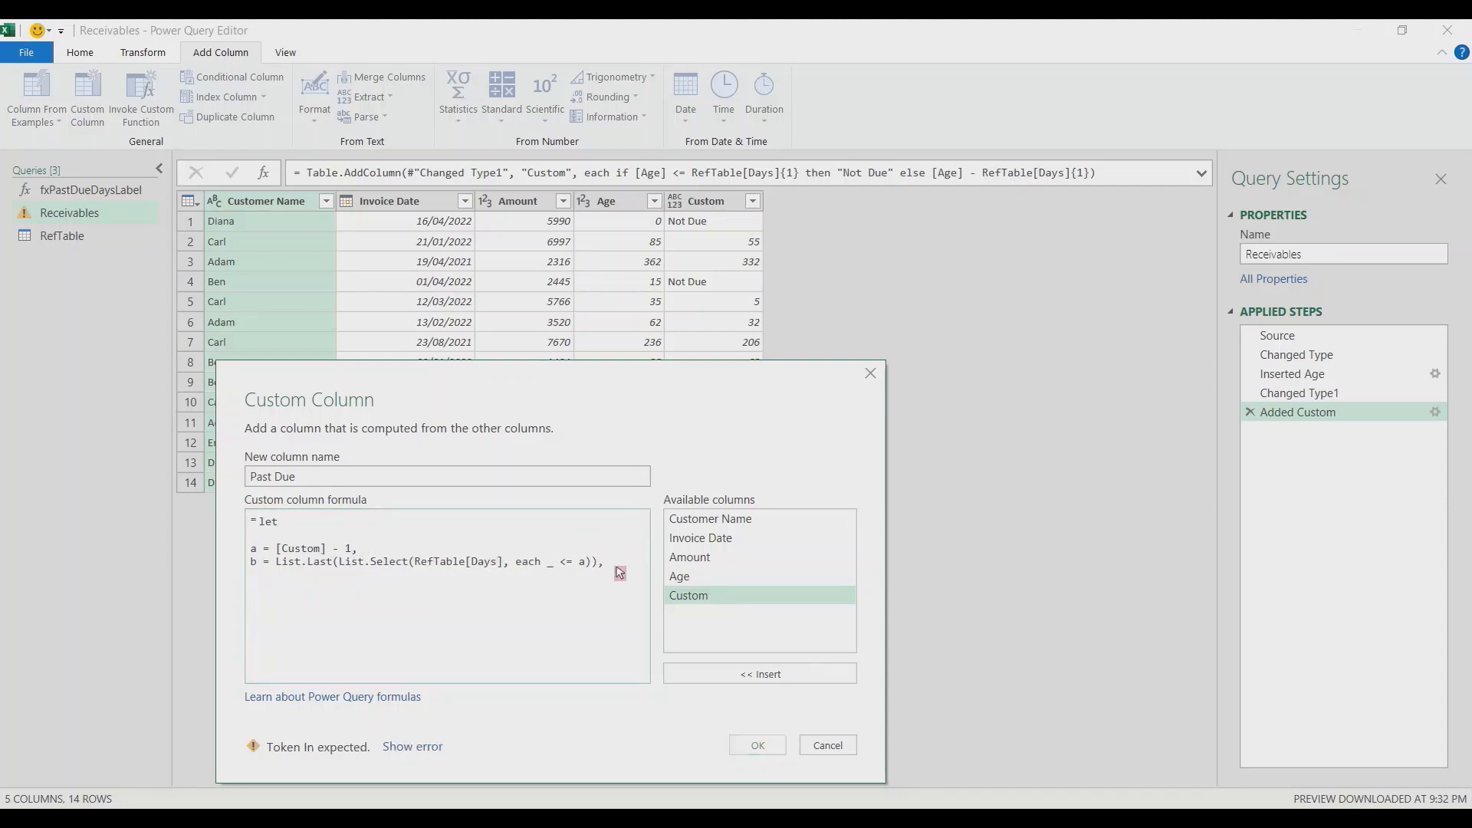
# Add the variable c = Table.SelectRows(RefTable, each [Days] = b)[Past Due] to the formula
pyautogui.write('c = ')
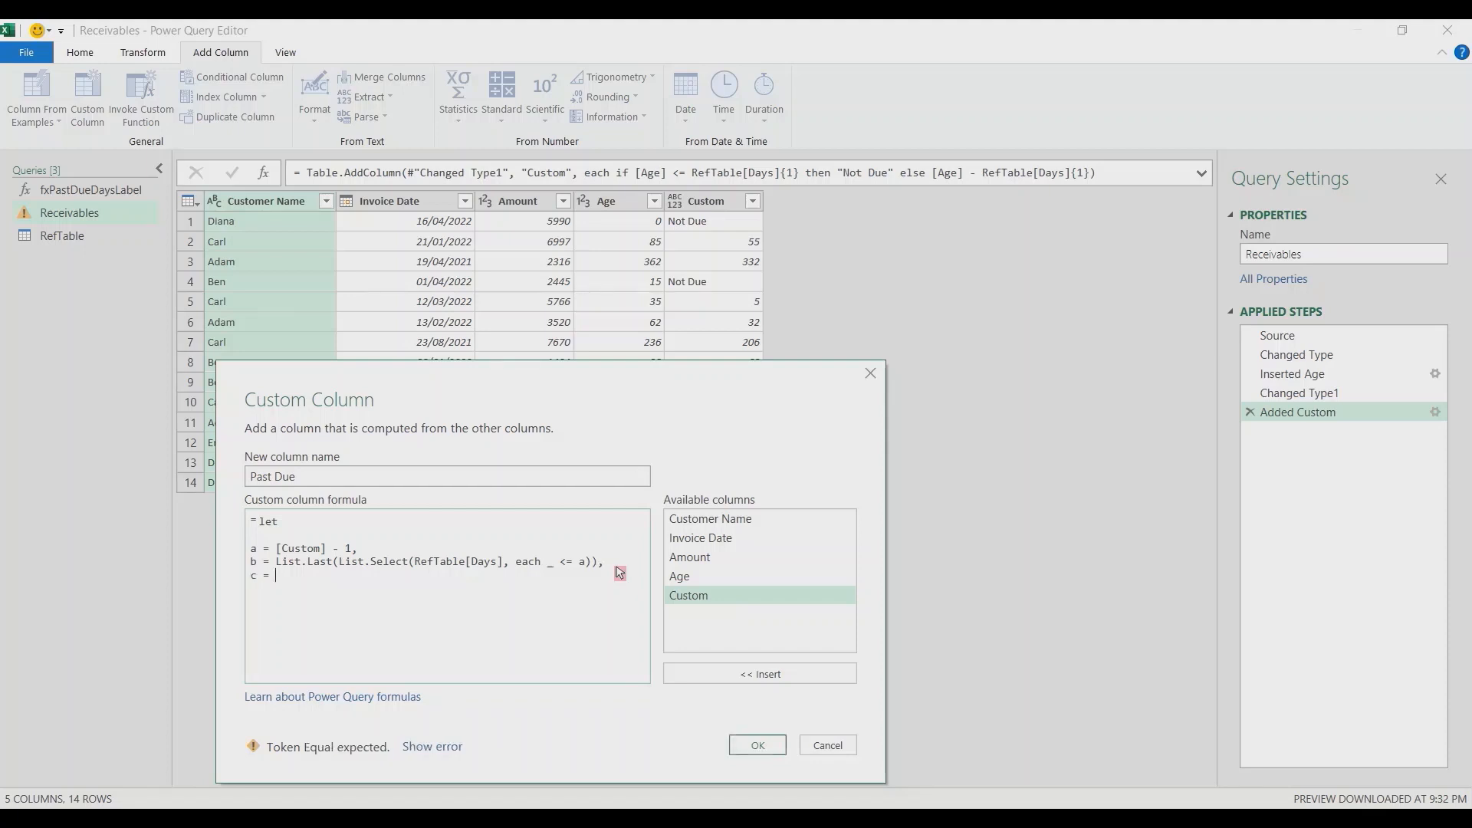
pyautogui.write('Table.SelectRows')
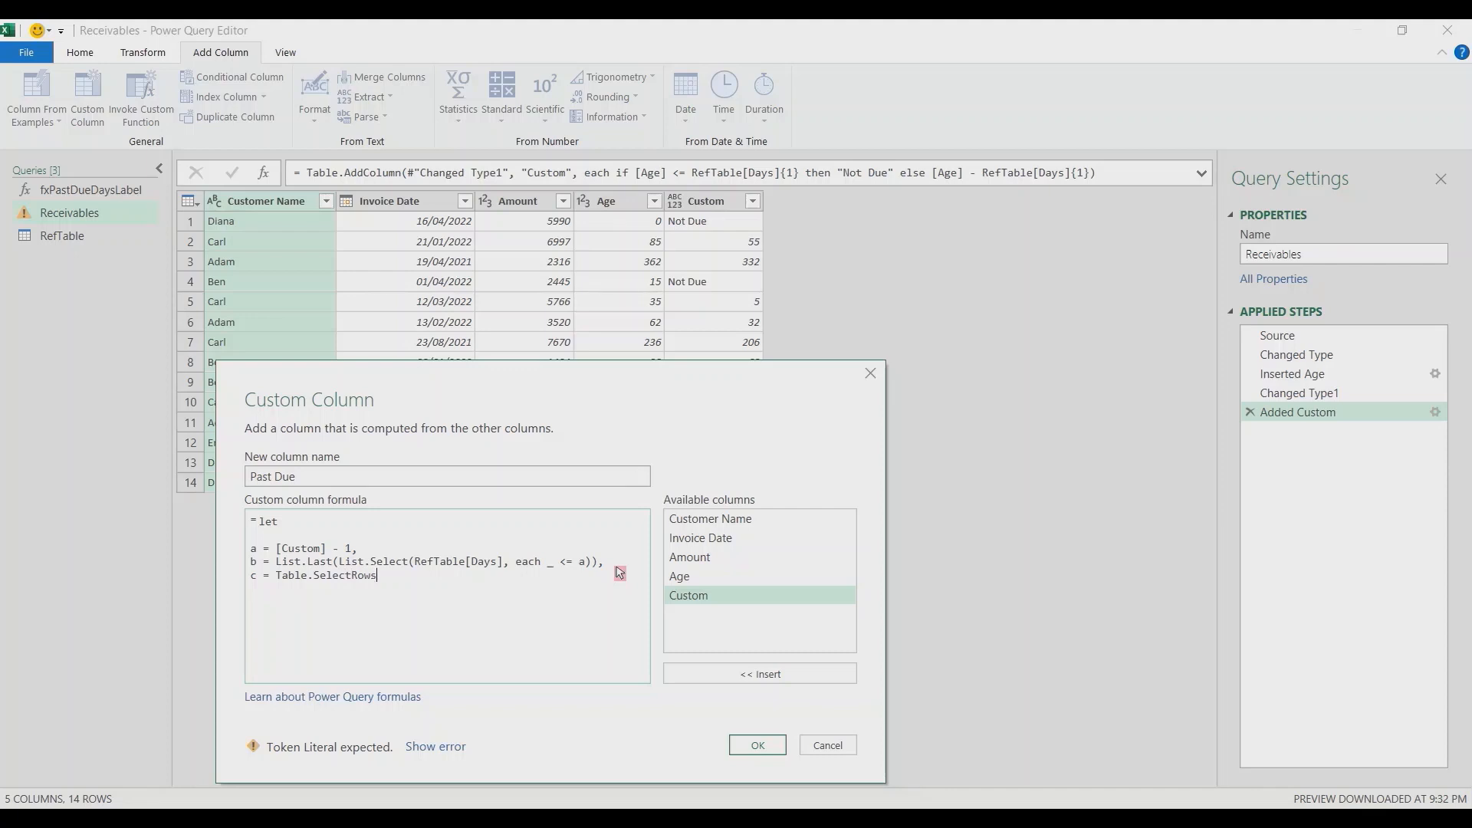
pyautogui.write('(RefTable, ')
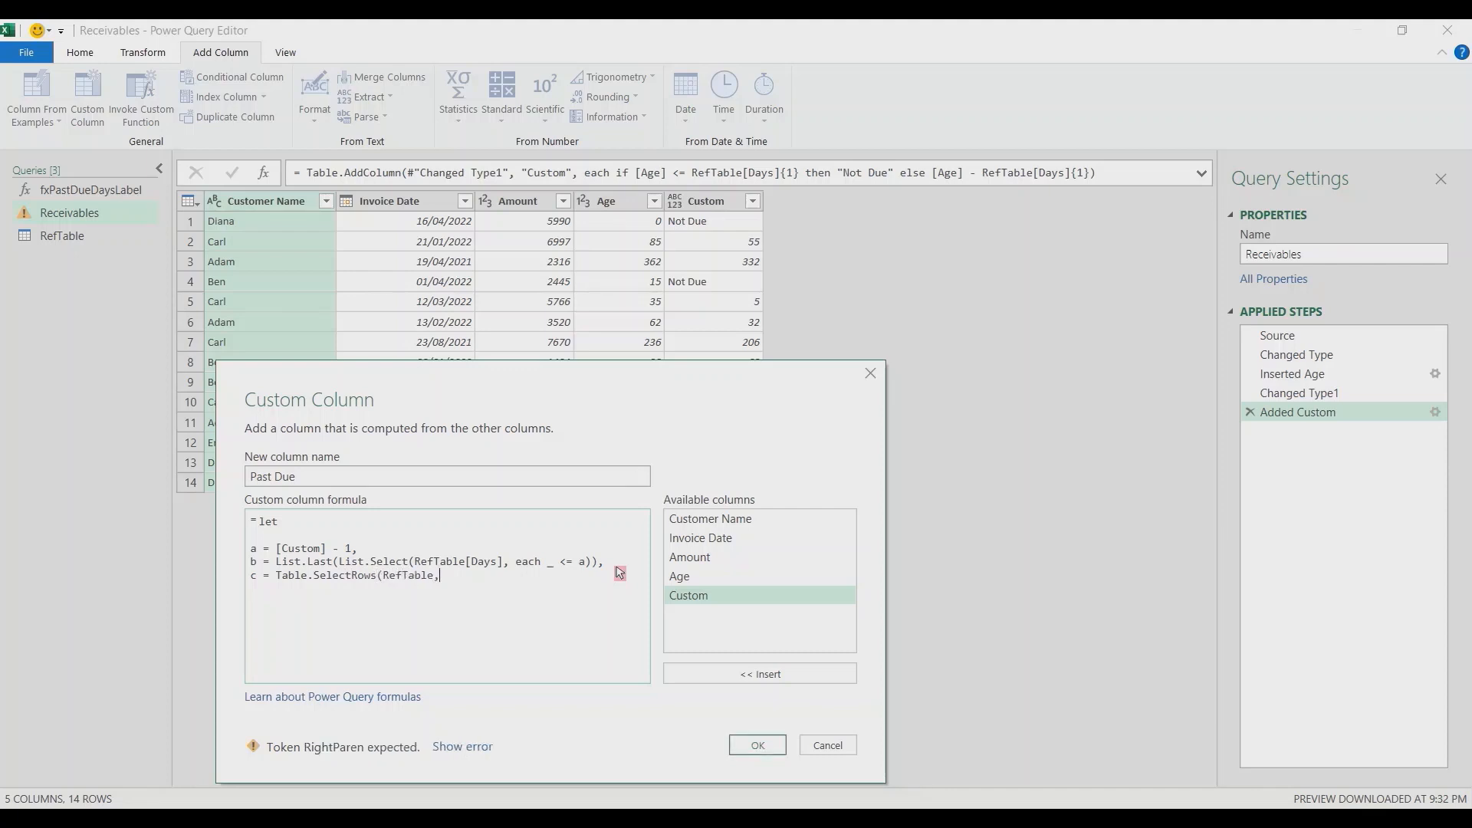
pyautogui.write('each [Days] ')
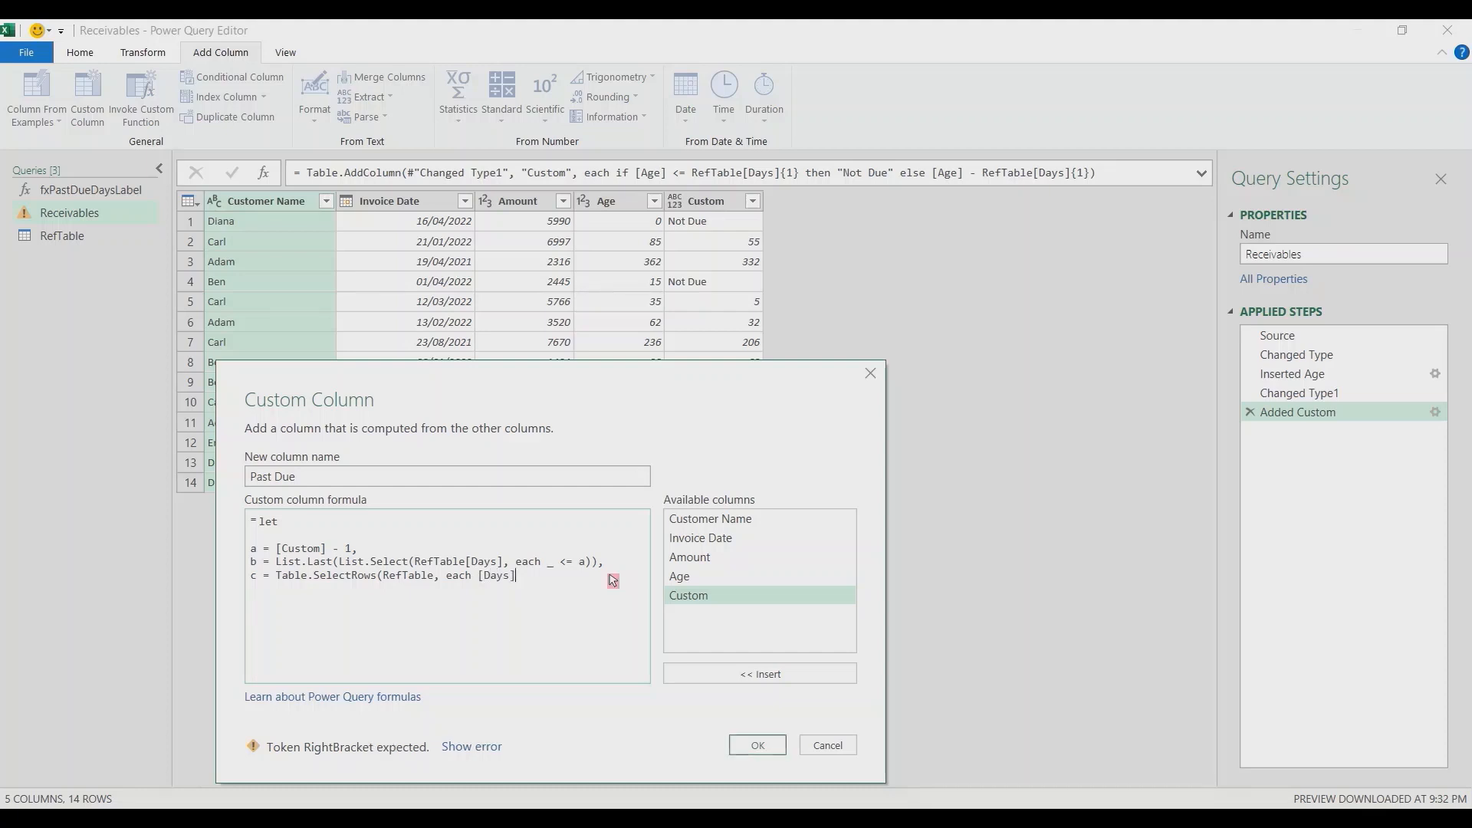
pyautogui.write('= ')
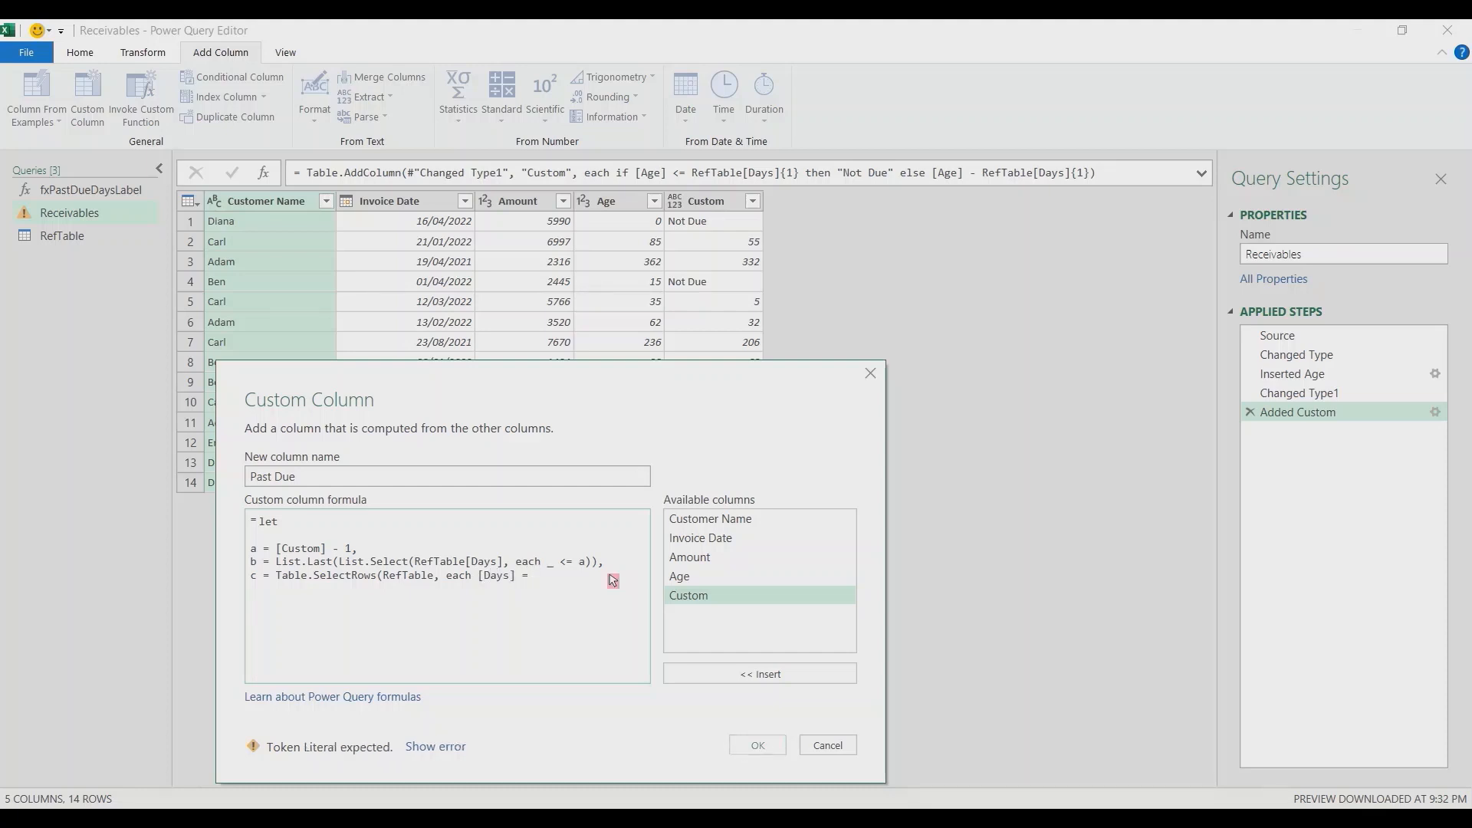
pyautogui.write('b')
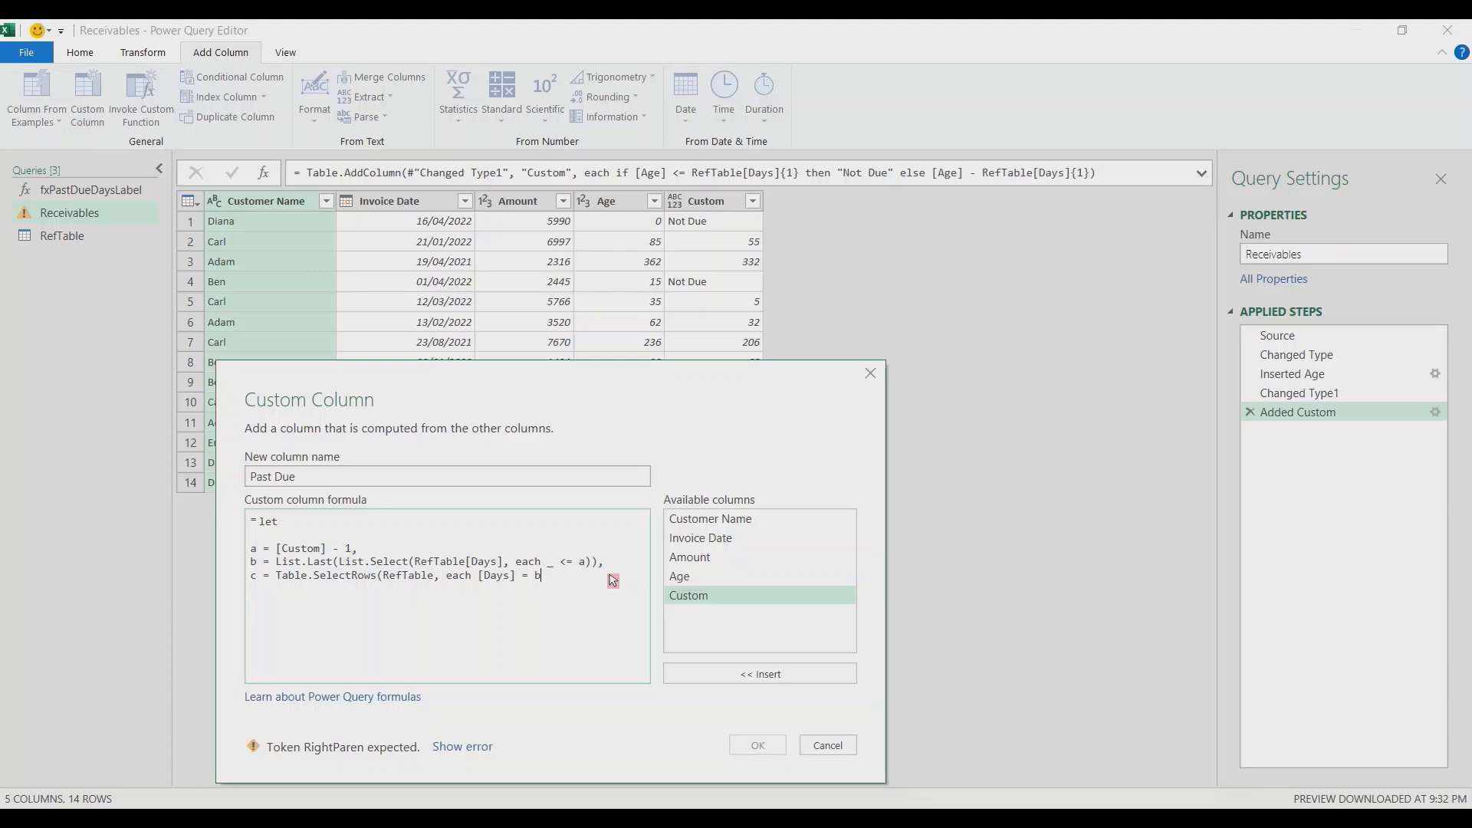
pyautogui.write(')')
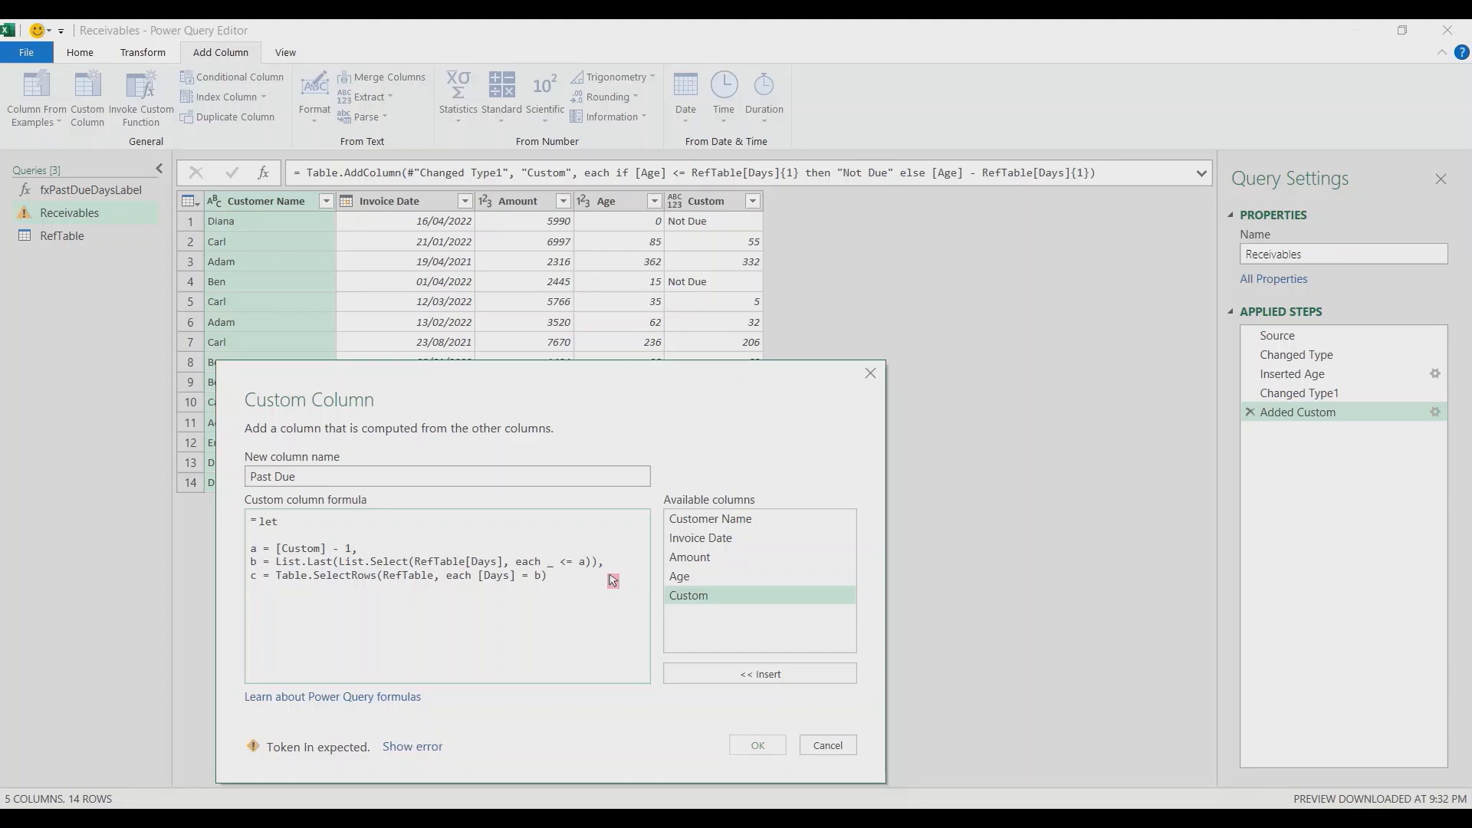
pyautogui.write('[')
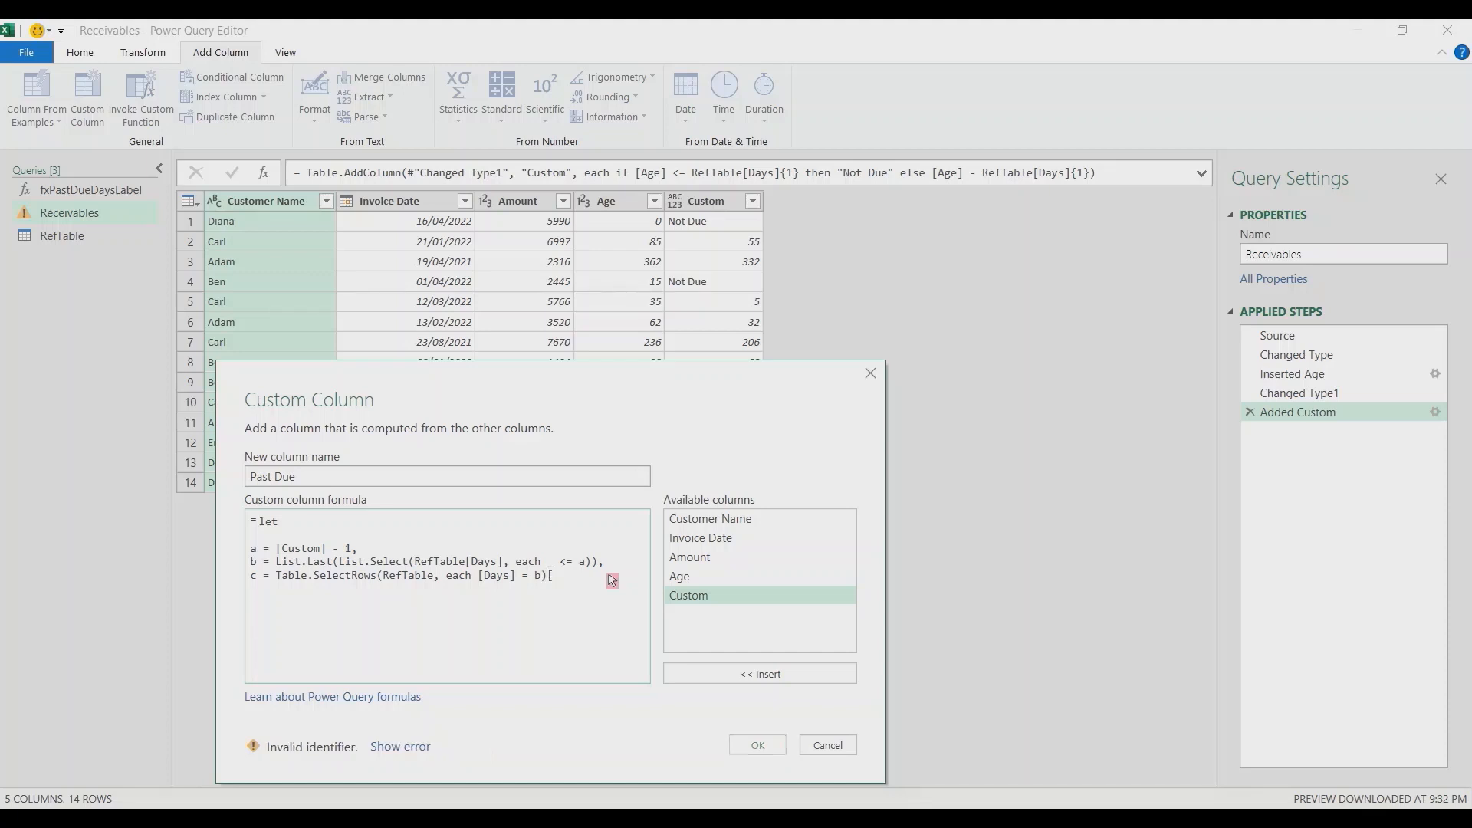
pyautogui.write('Past Due]')
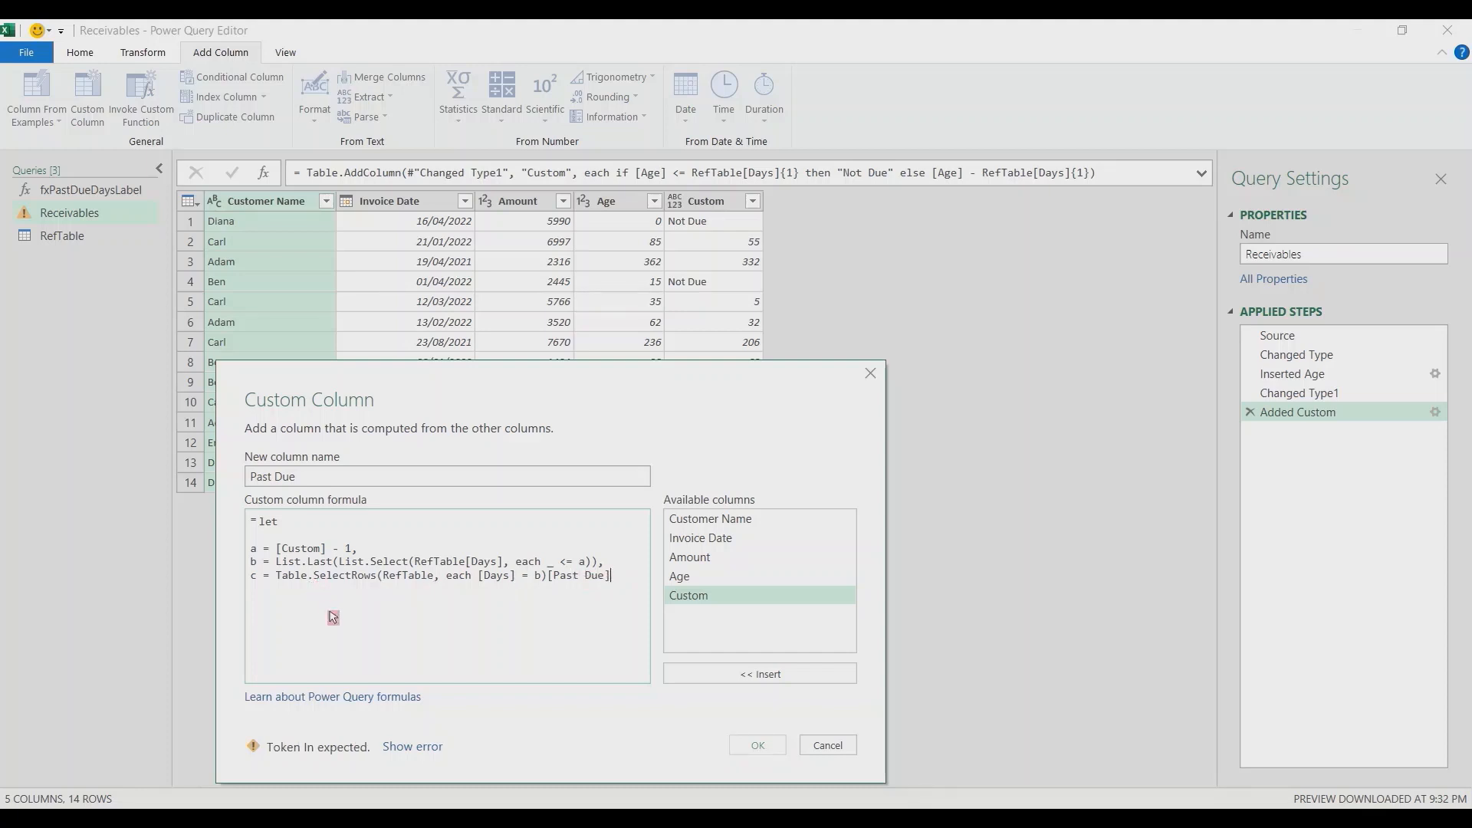
# Wrap the whole Table.SelectRows expression of variable c, including [Past Due], in List.Single
pyautogui.write('List.Sin')
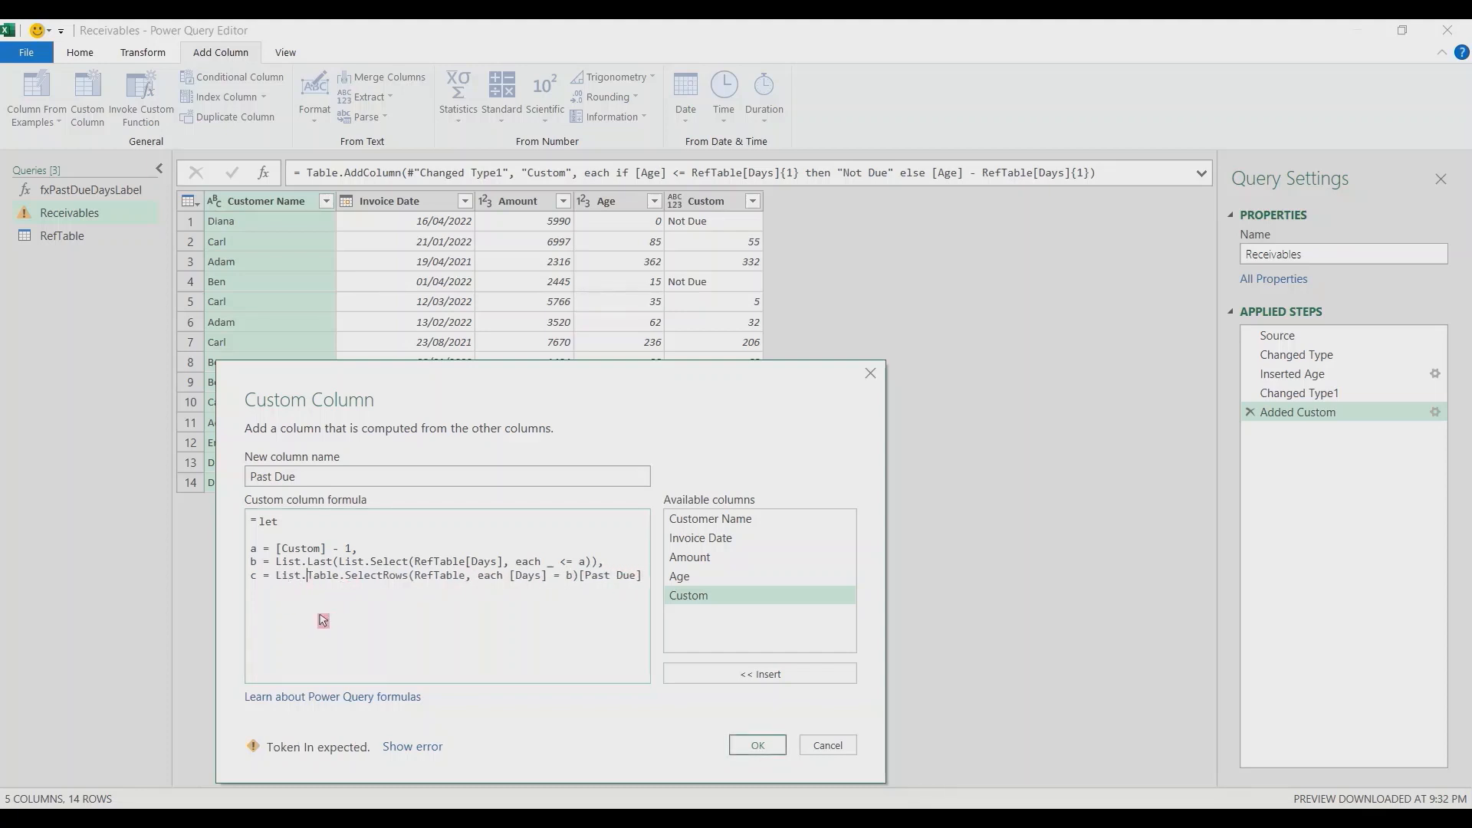
pyautogui.write('gle(')
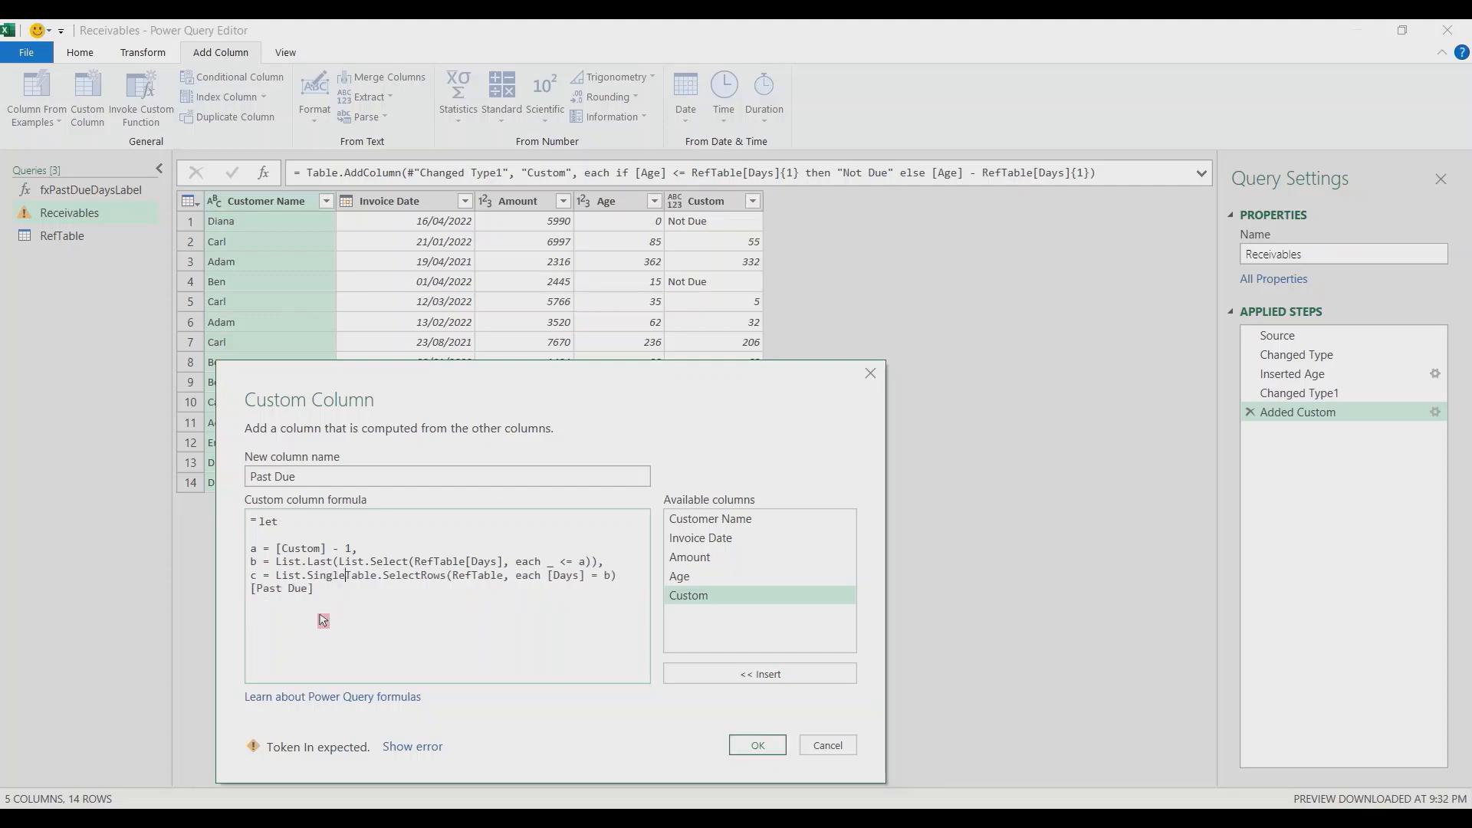
pyautogui.click(339, 594)
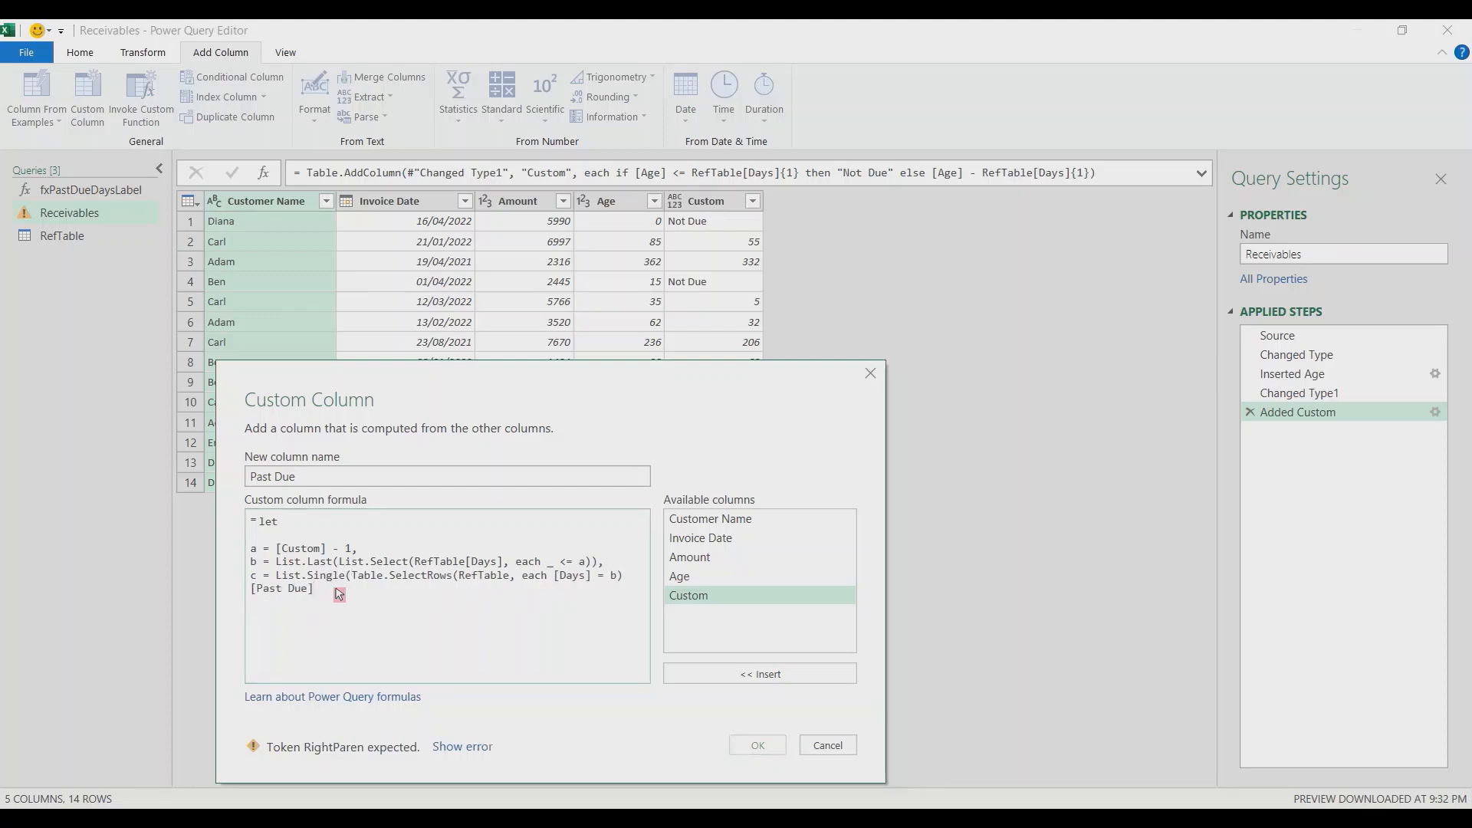
pyautogui.write(')')
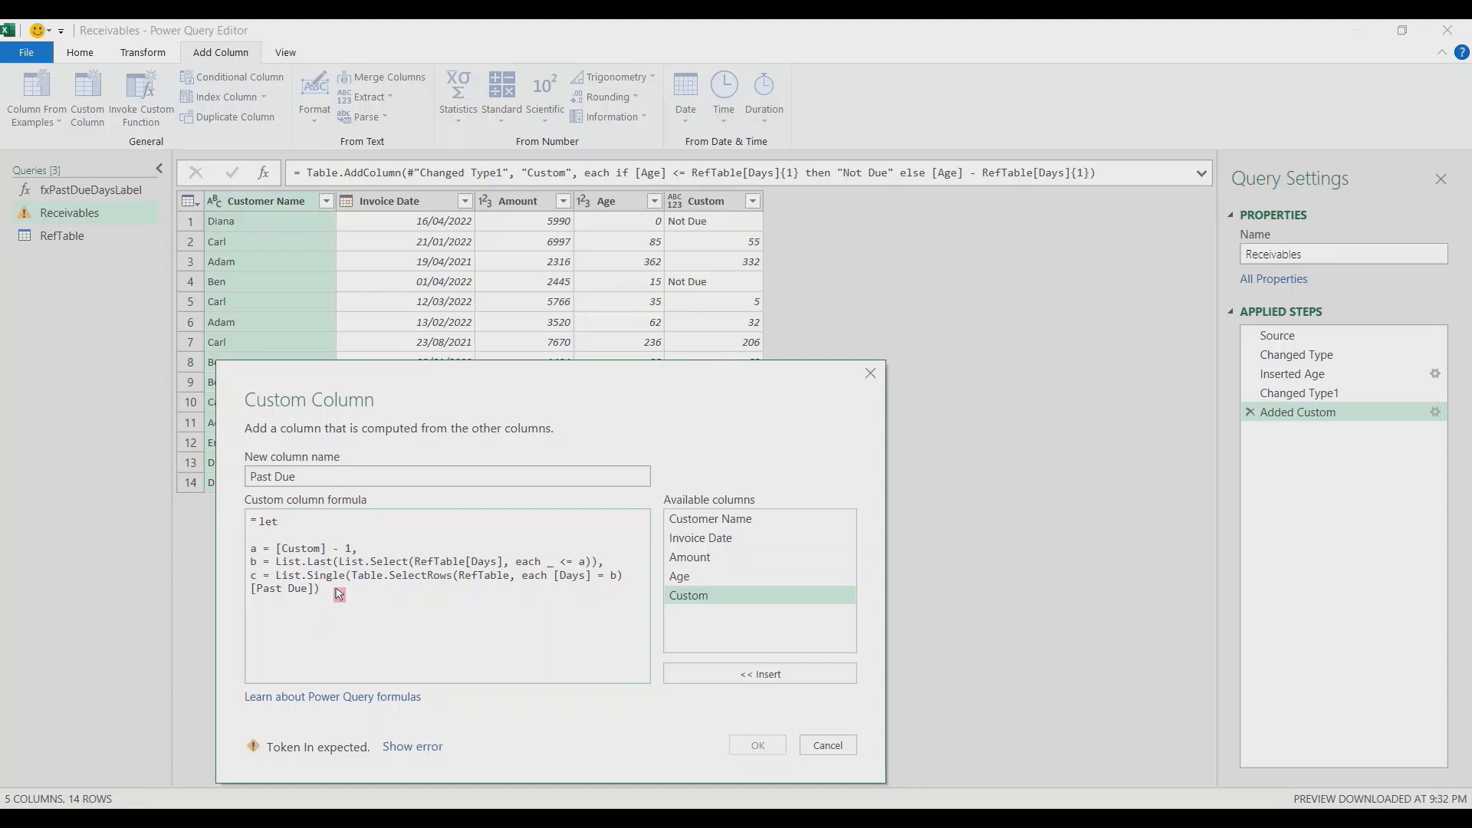
# Finish the let expression with in c and create the Past Due column
pyautogui.press('Return')
pyautogui.press('Return')
pyautogui.write('in')
pyautogui.press('Return')
pyautogui.press('Return')
pyautogui.write('c')
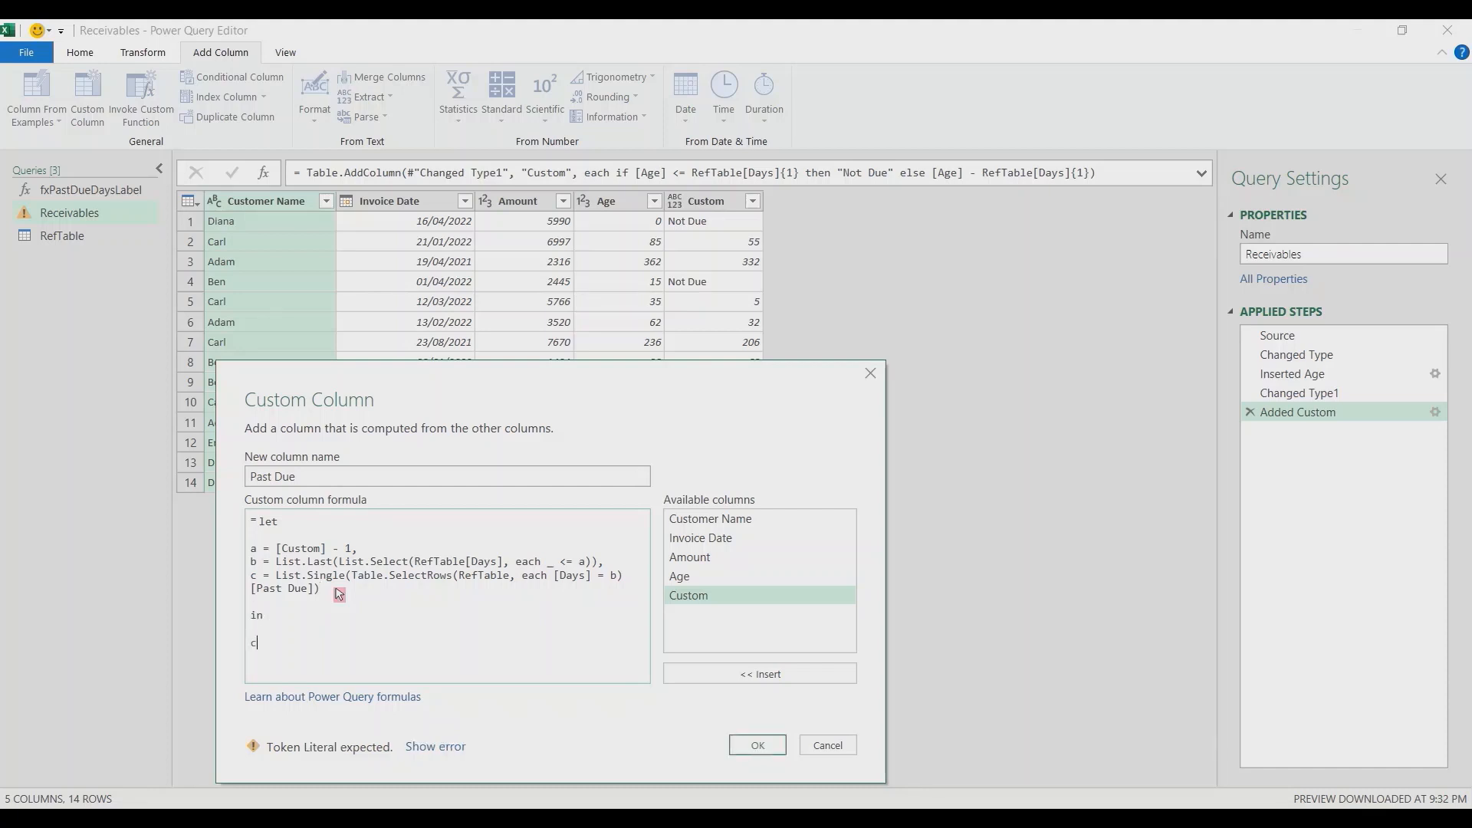
pyautogui.click(755, 745)
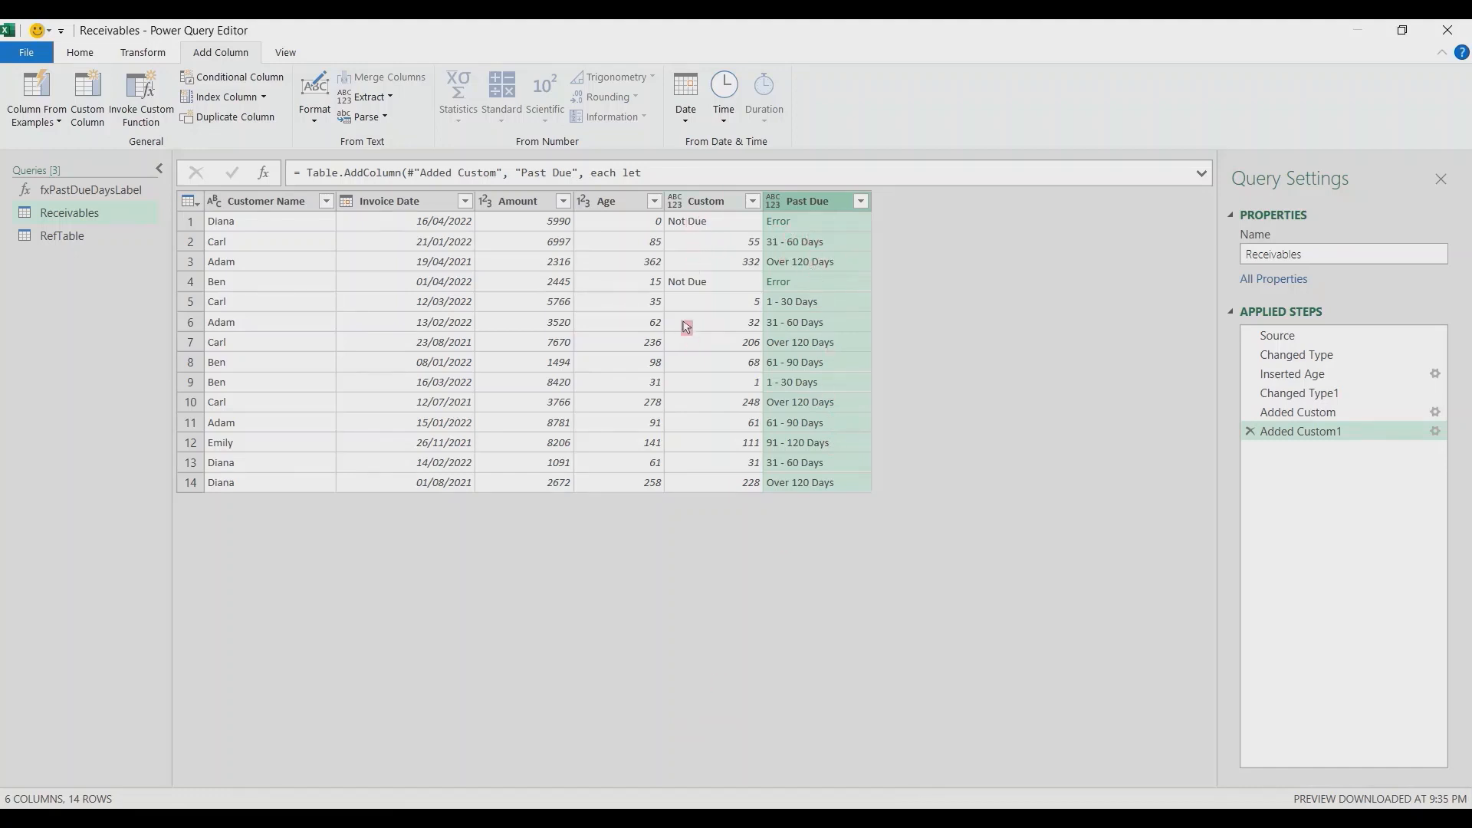
# Edit the Past Due column's formula to put try before let and otherwise [Custom] after the final c, and apply it
pyautogui.doubleClick(1296, 434)
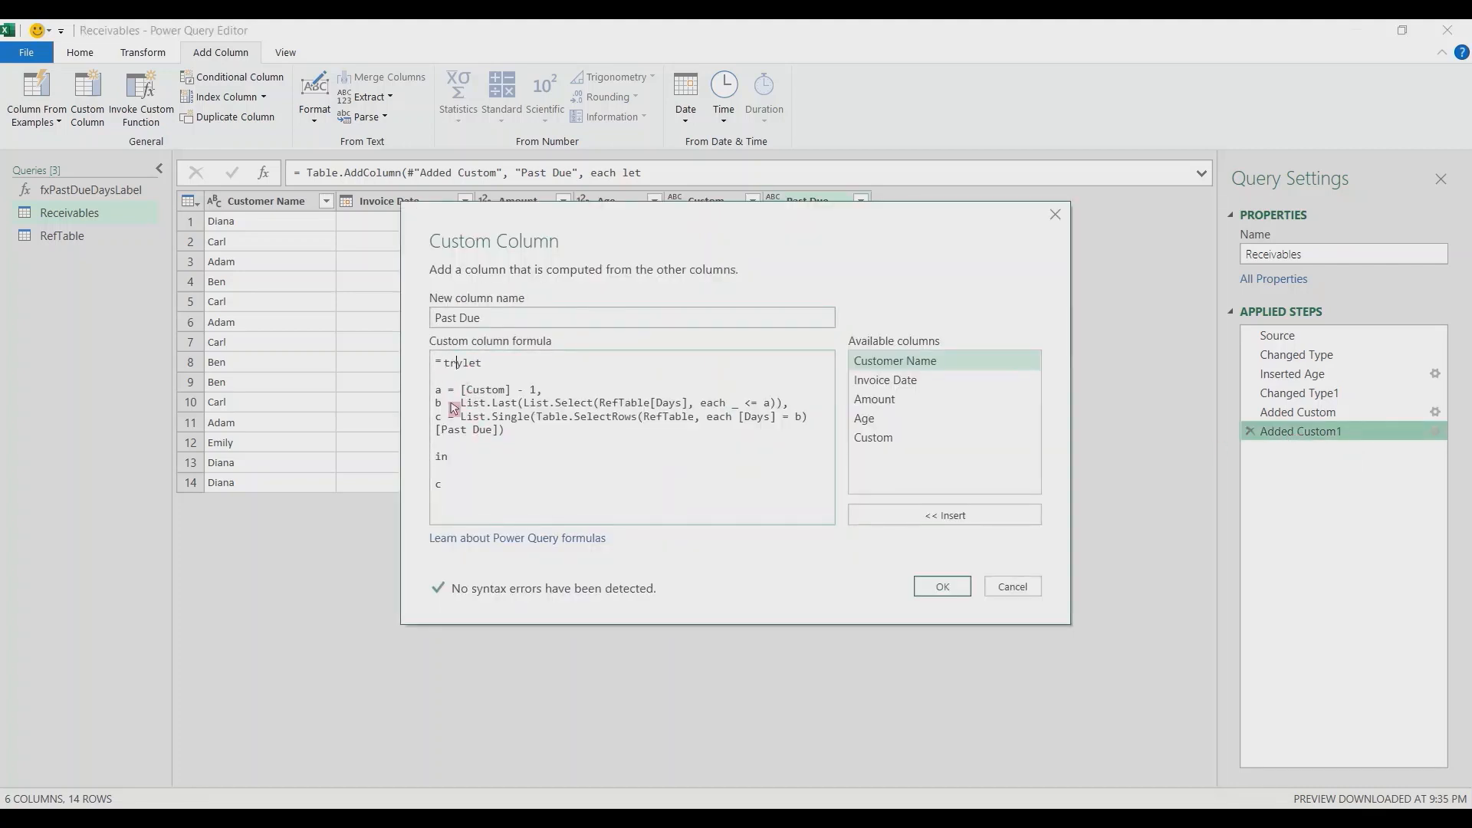
pyautogui.click(473, 487)
pyautogui.write('otherwise')
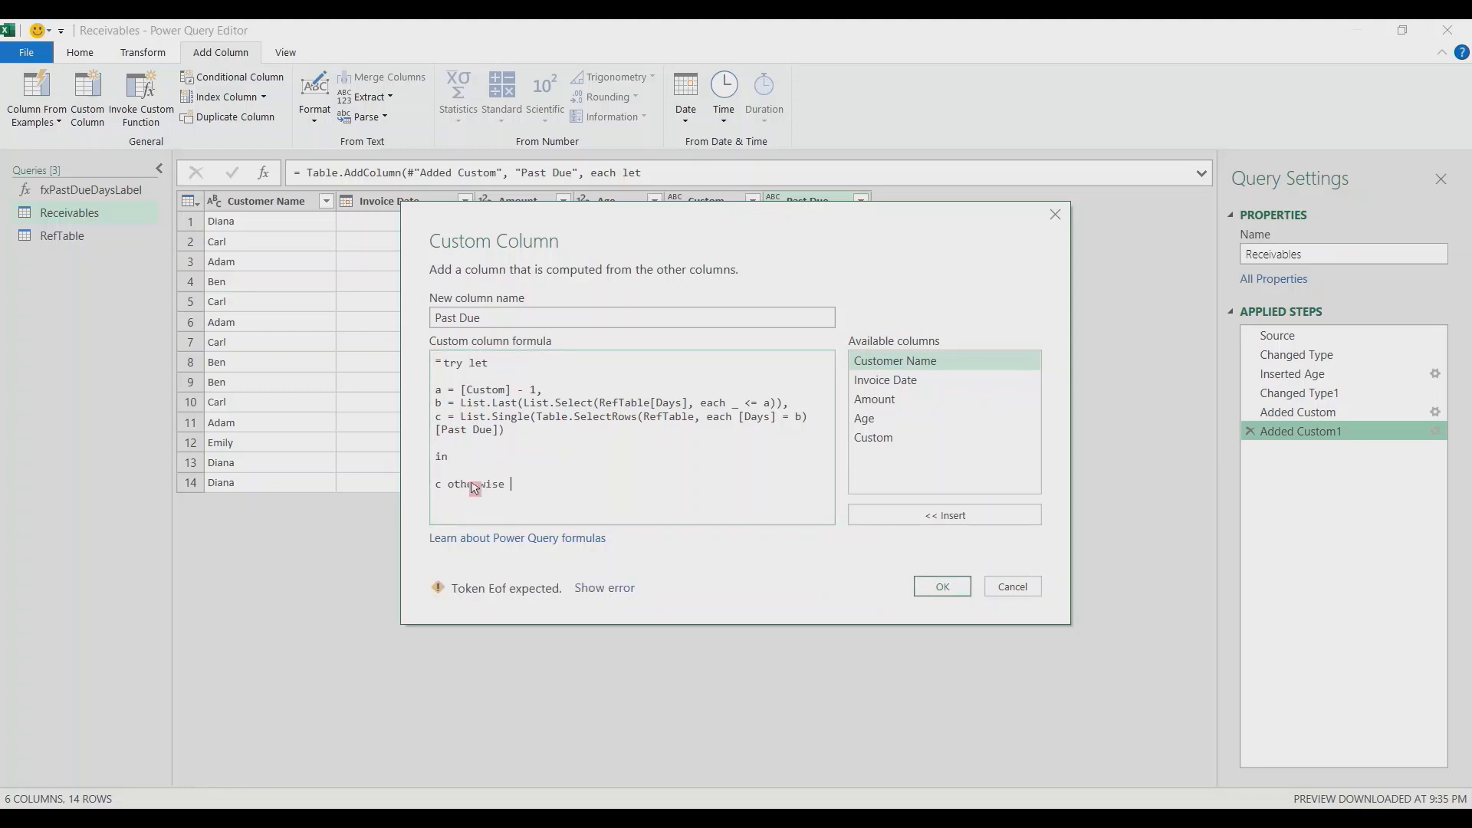
pyautogui.moveTo(614, 242); pyautogui.dragTo(544, 396)
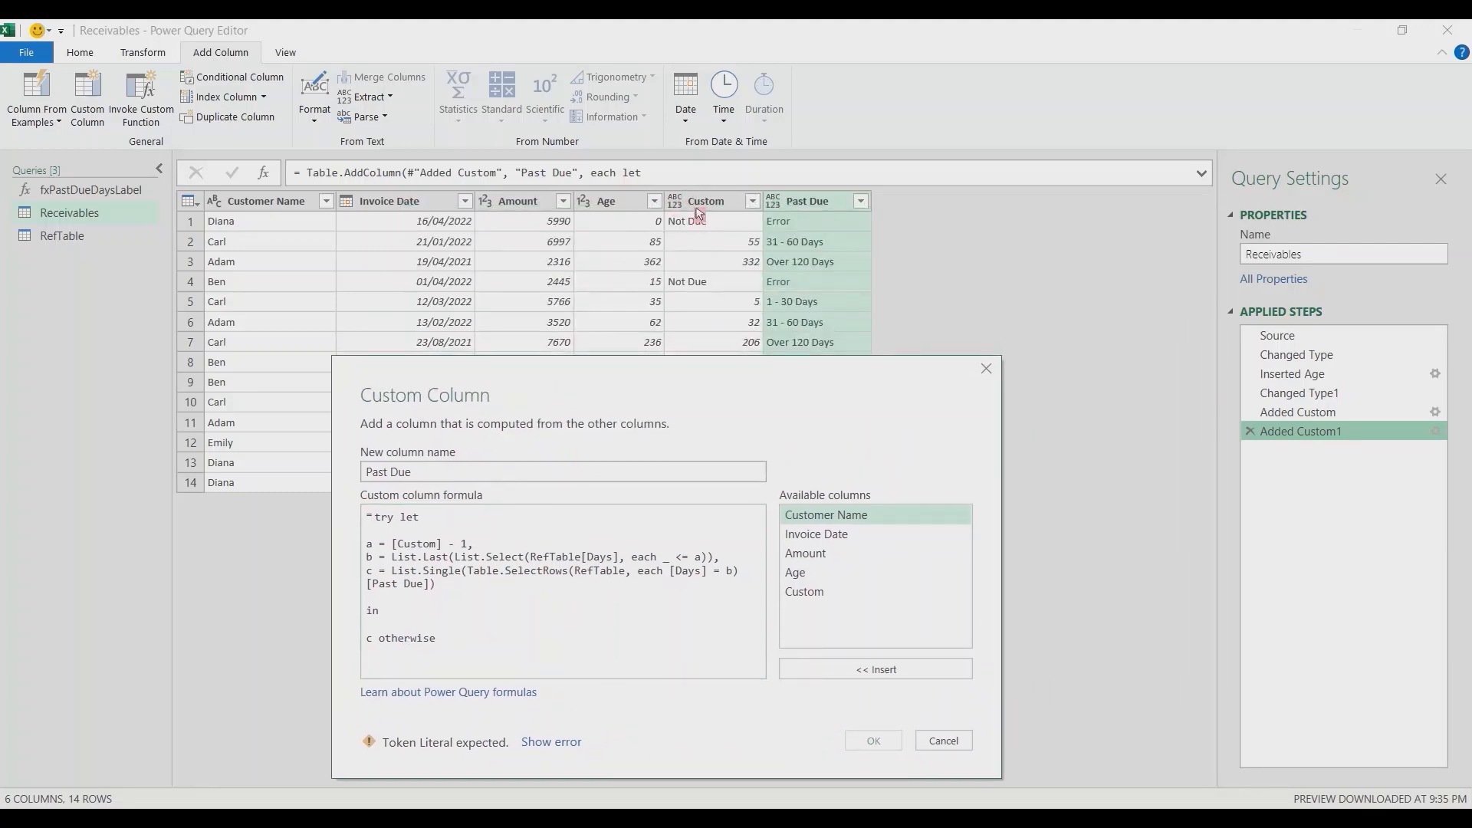
pyautogui.doubleClick(807, 593)
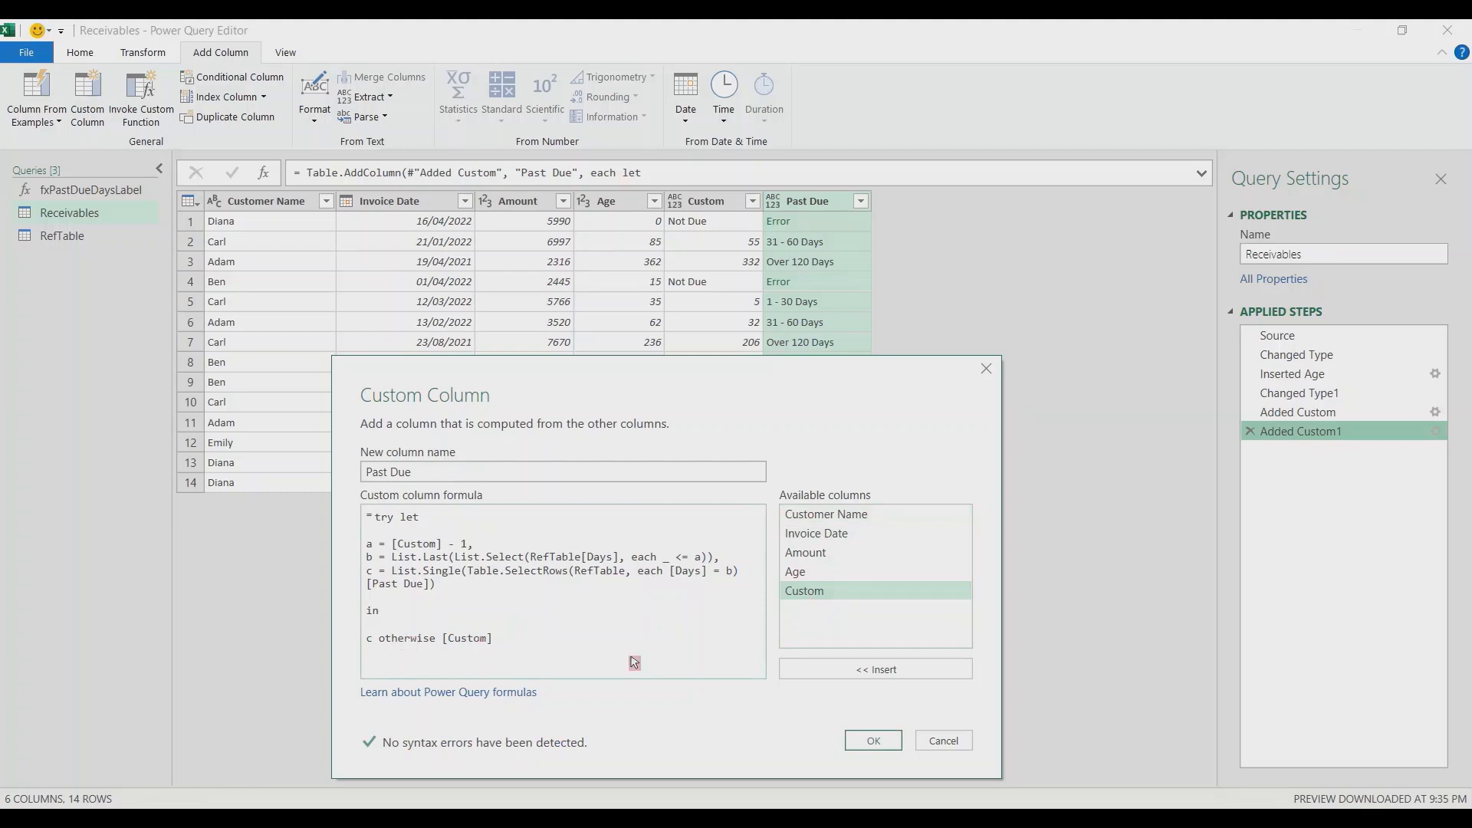
pyautogui.click(874, 741)
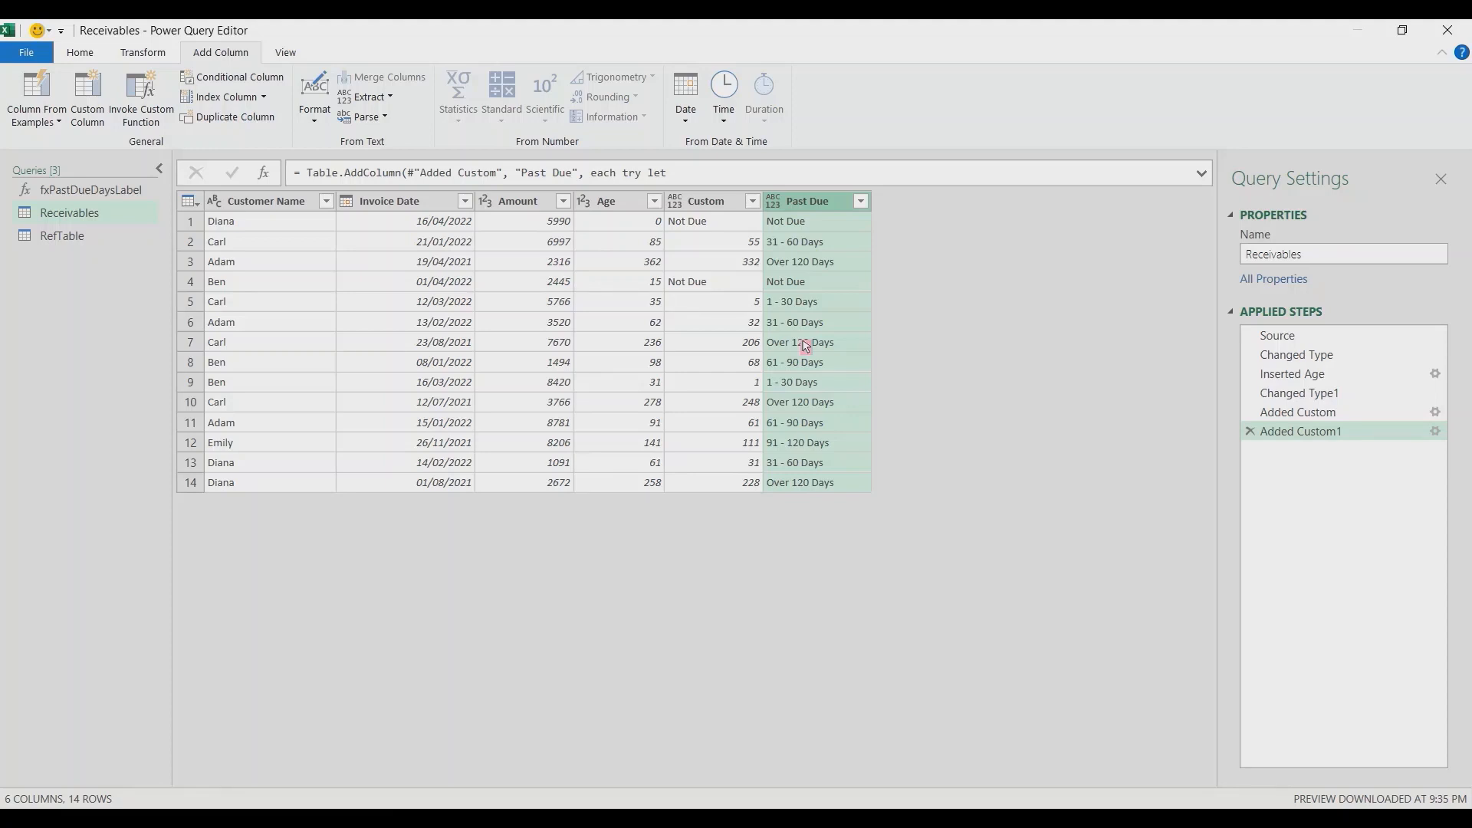
# Close the query editor and load the queries with Only Create Connection
pyautogui.click(79, 52)
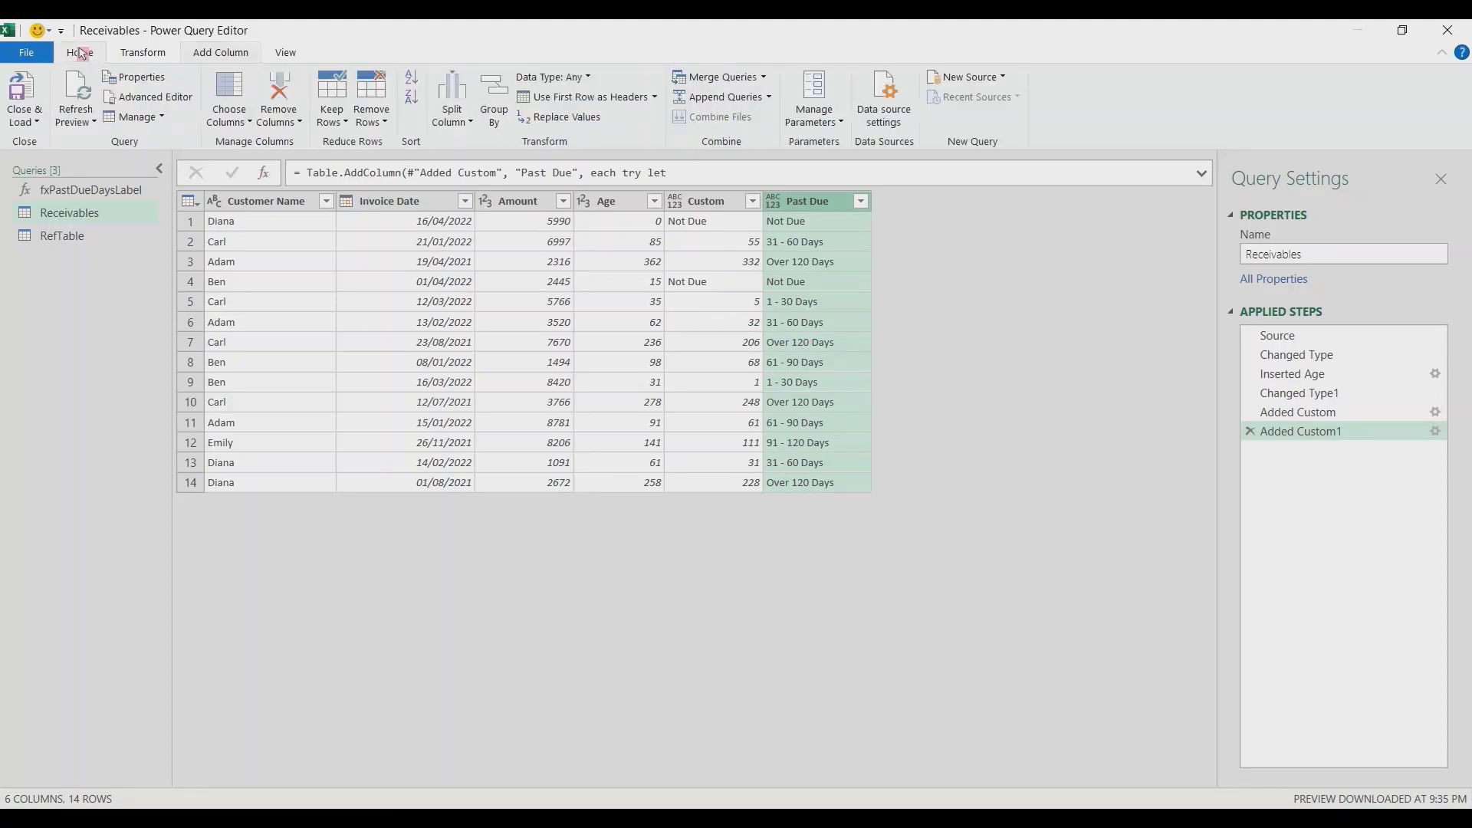
pyautogui.click(28, 121)
pyautogui.click(76, 162)
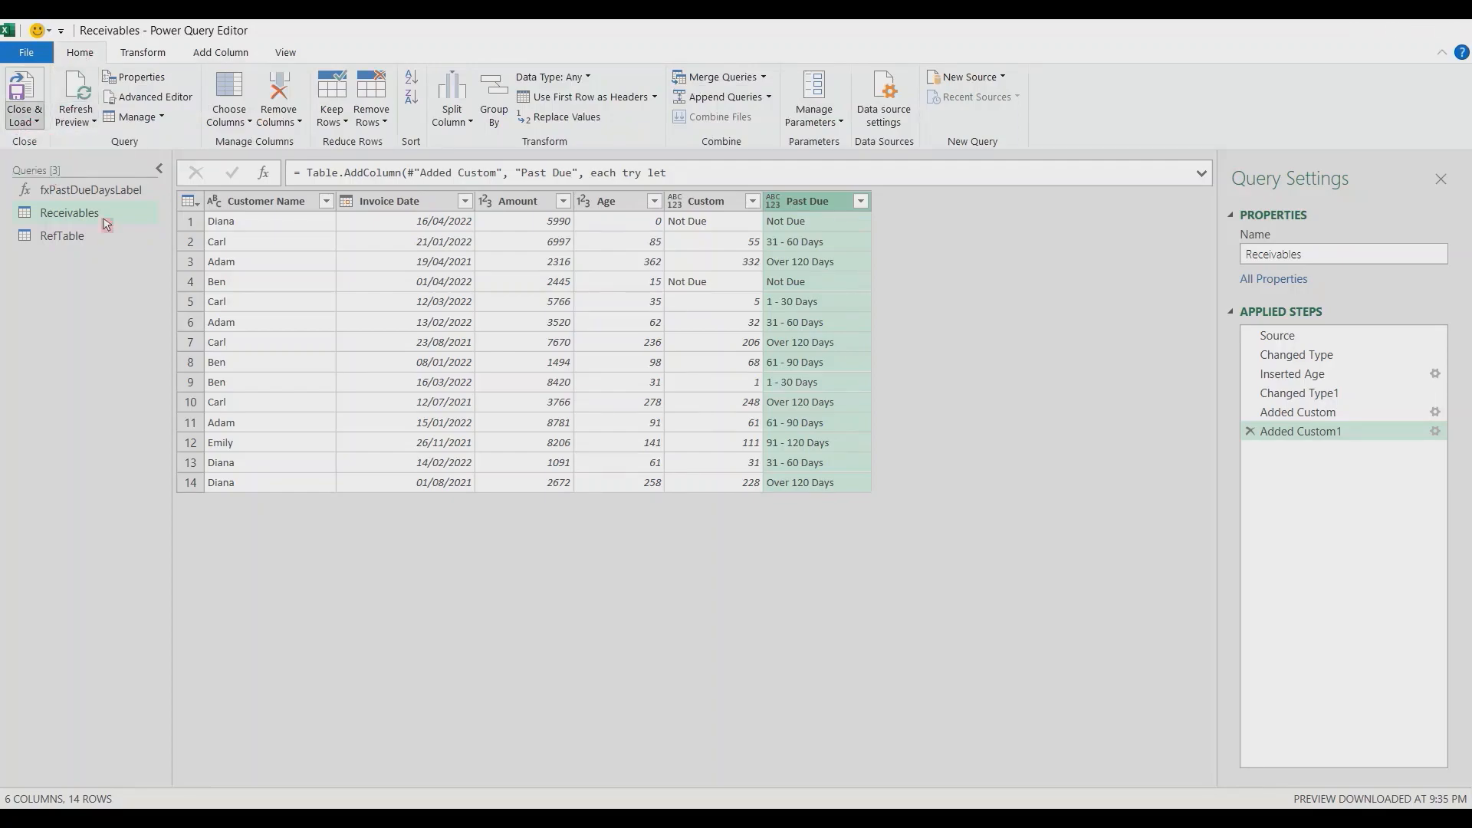
pyautogui.click(762, 543)
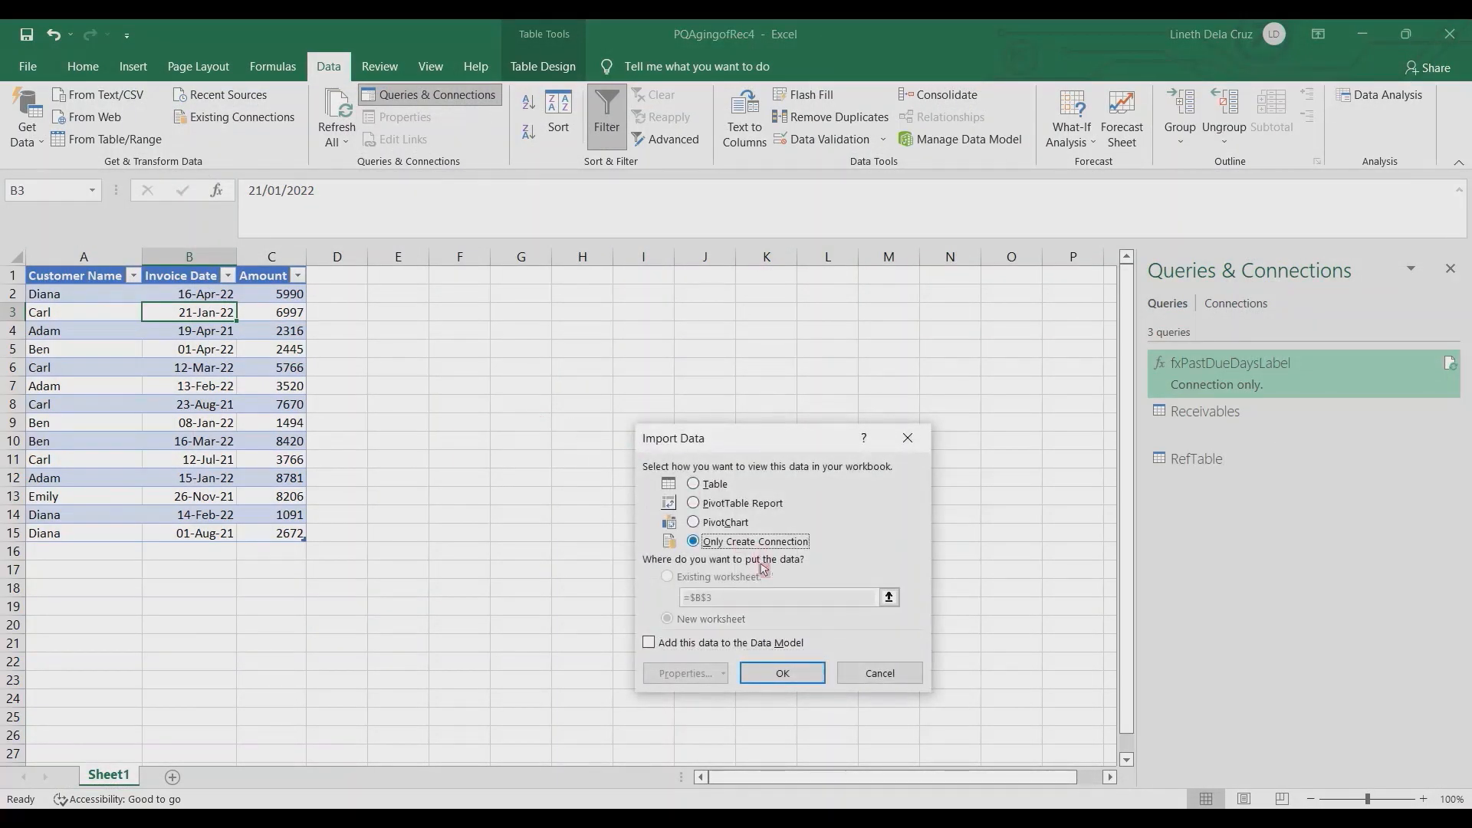
pyautogui.click(782, 674)
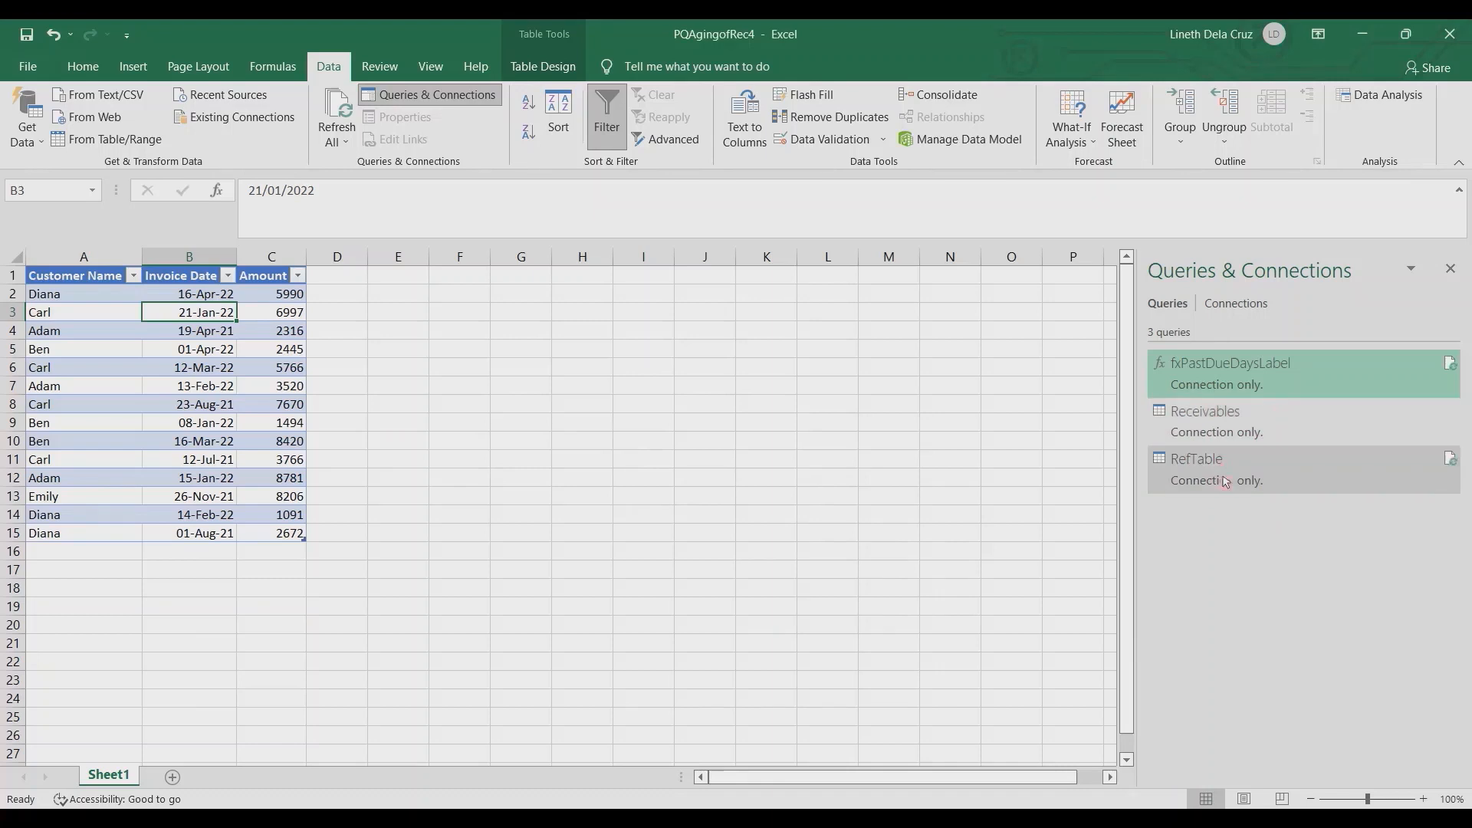
# Load the Receivables query as a PivotTable Report in the existing worksheet at cell G1
pyautogui.rightClick(1224, 431)
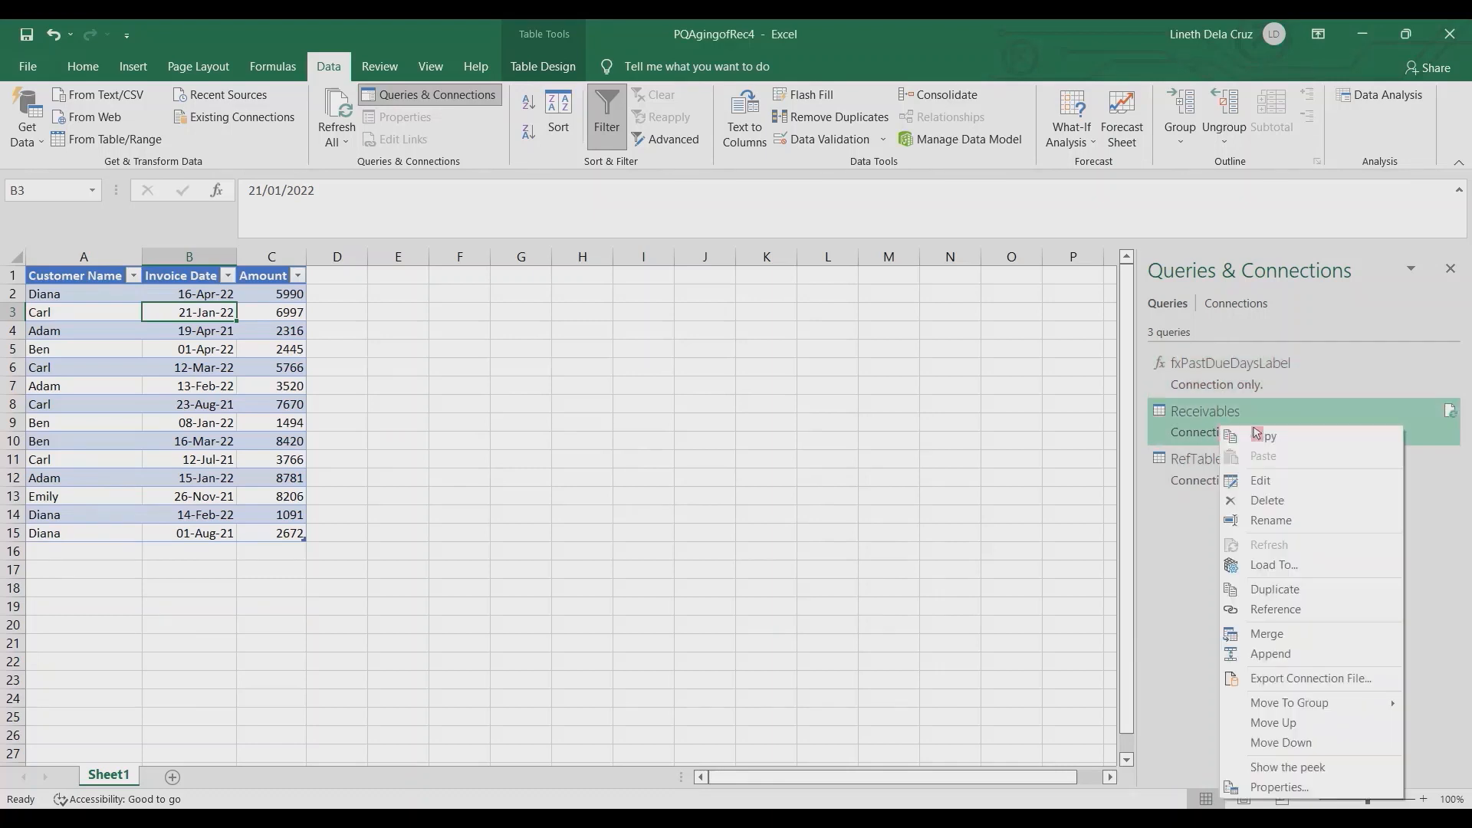
pyautogui.click(1273, 565)
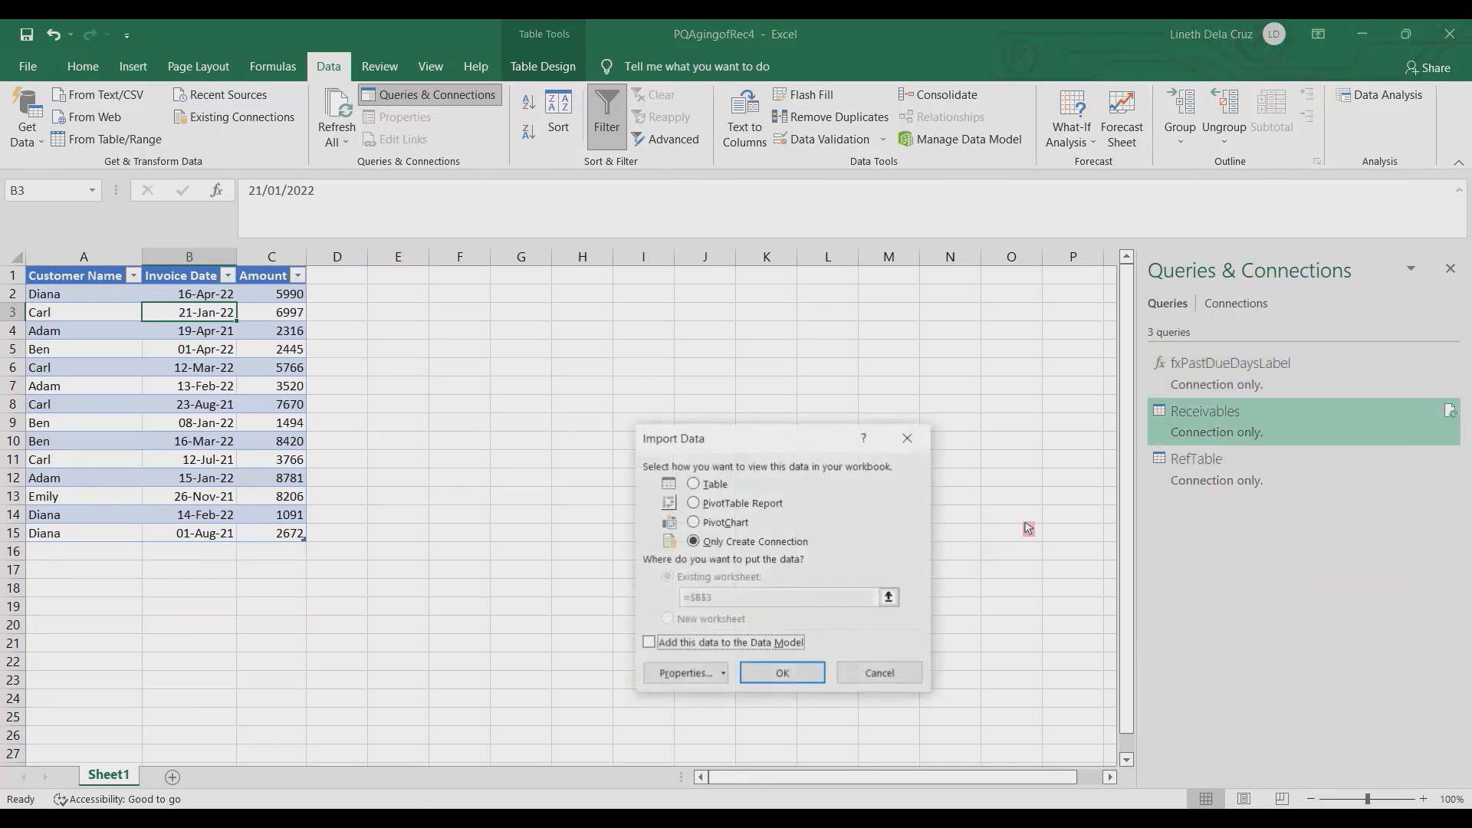
pyautogui.click(702, 504)
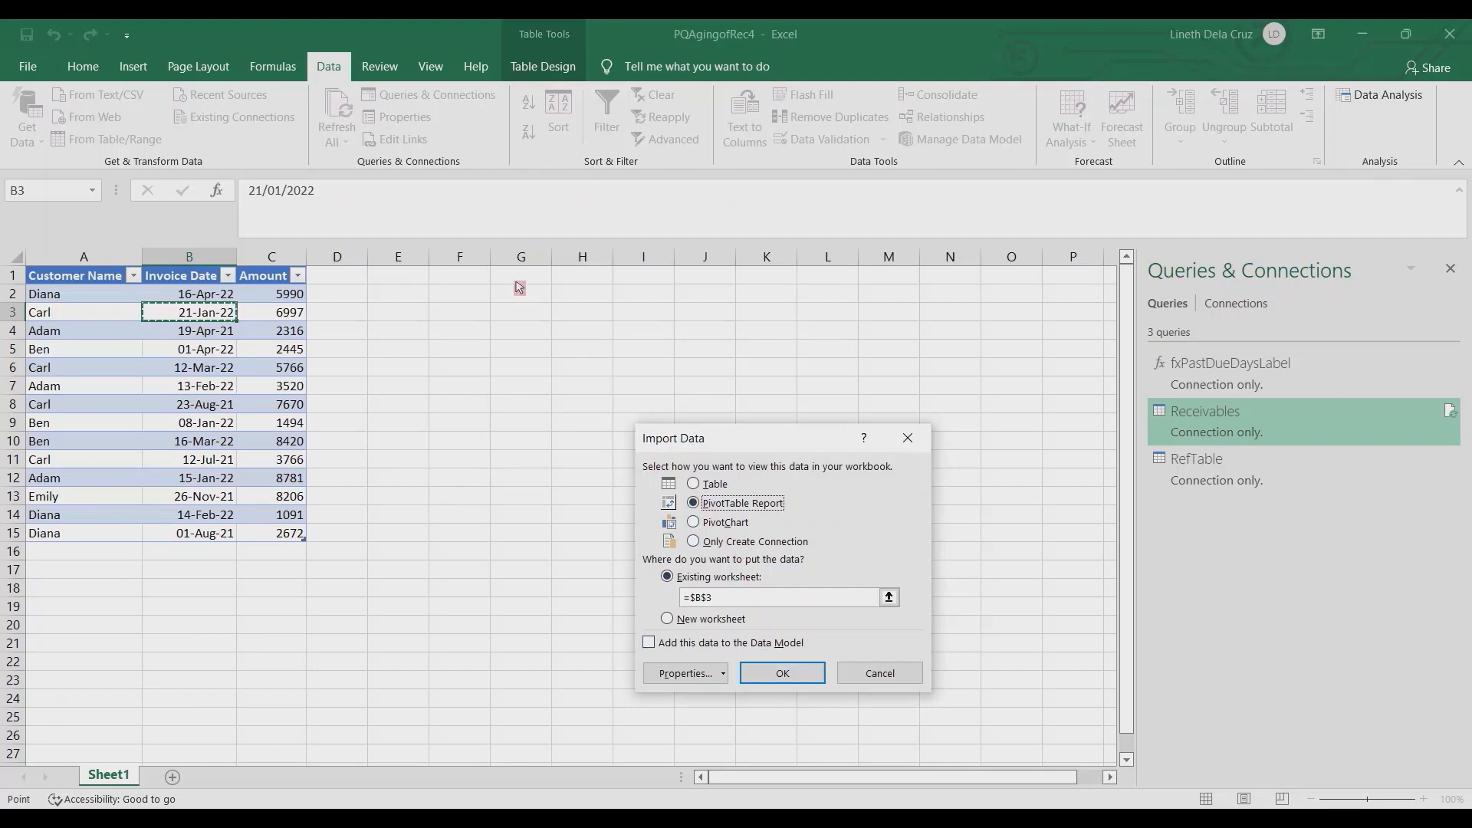
pyautogui.click(783, 672)
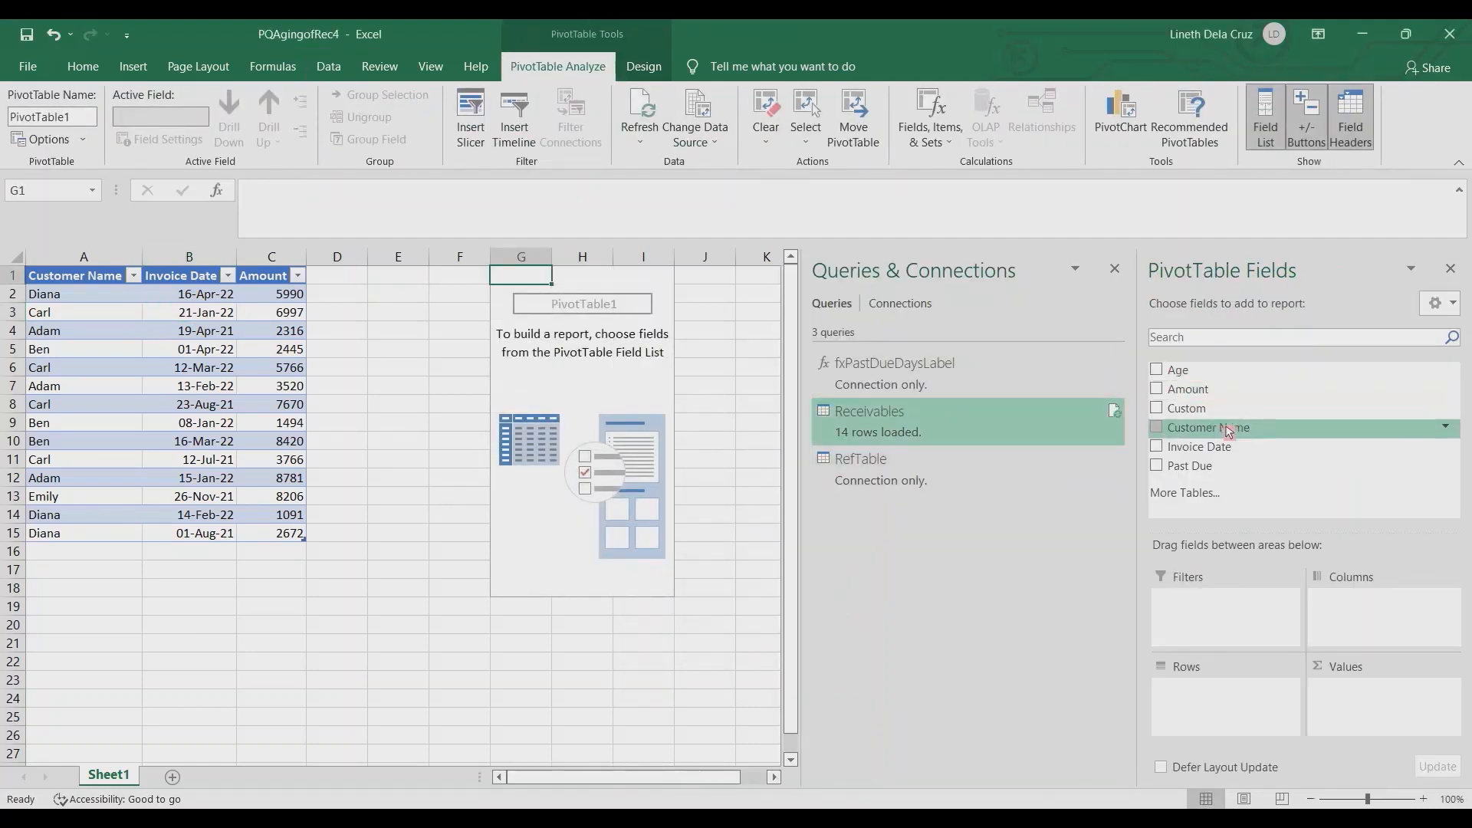
# Build the PivotTable with Customer Name in rows, Past Due in columns and Amount as summed values, and close the side panes
pyautogui.moveTo(1227, 430); pyautogui.dragTo(1239, 696)
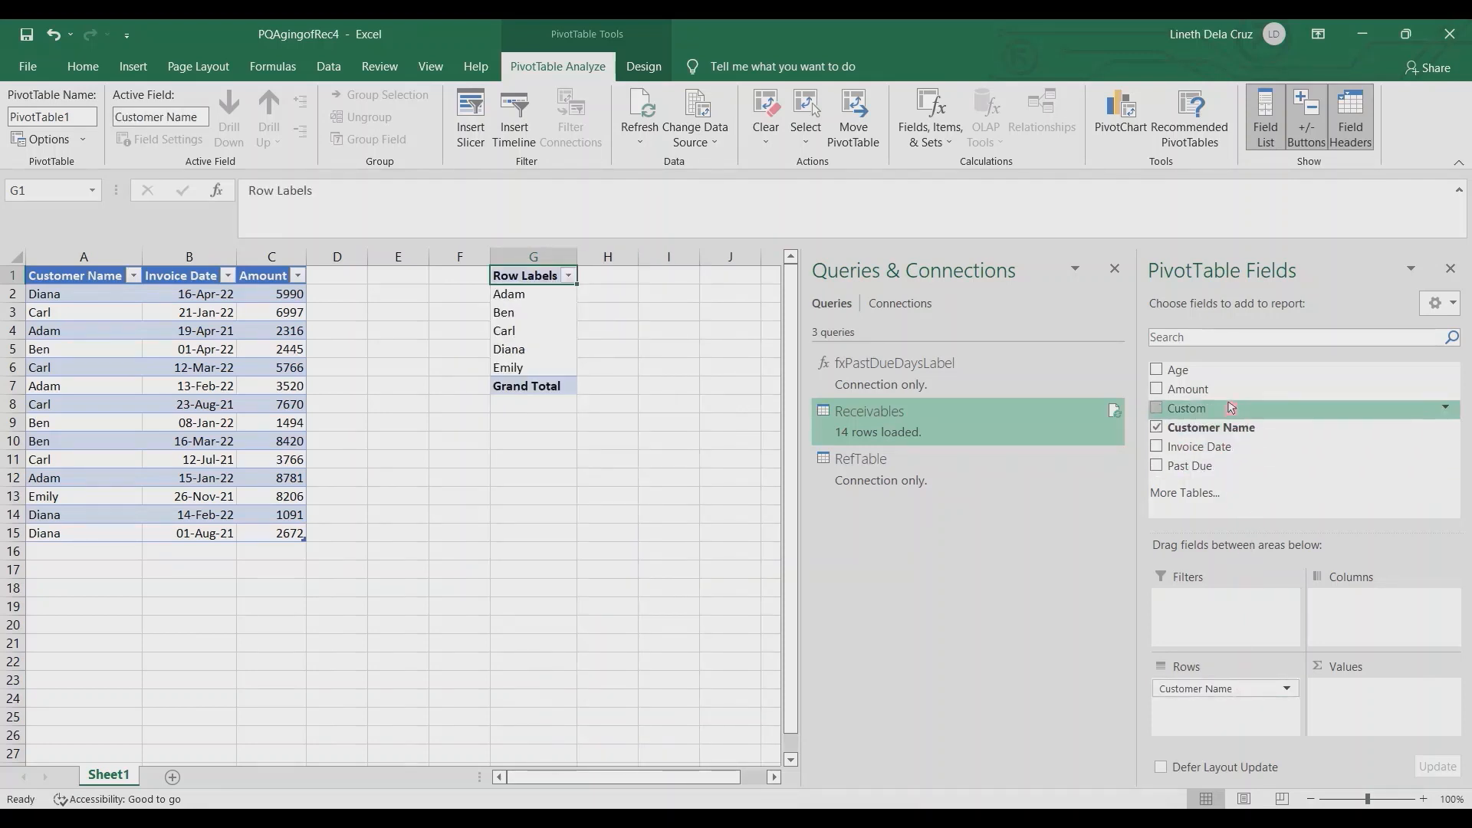
pyautogui.moveTo(1219, 468); pyautogui.dragTo(1358, 610)
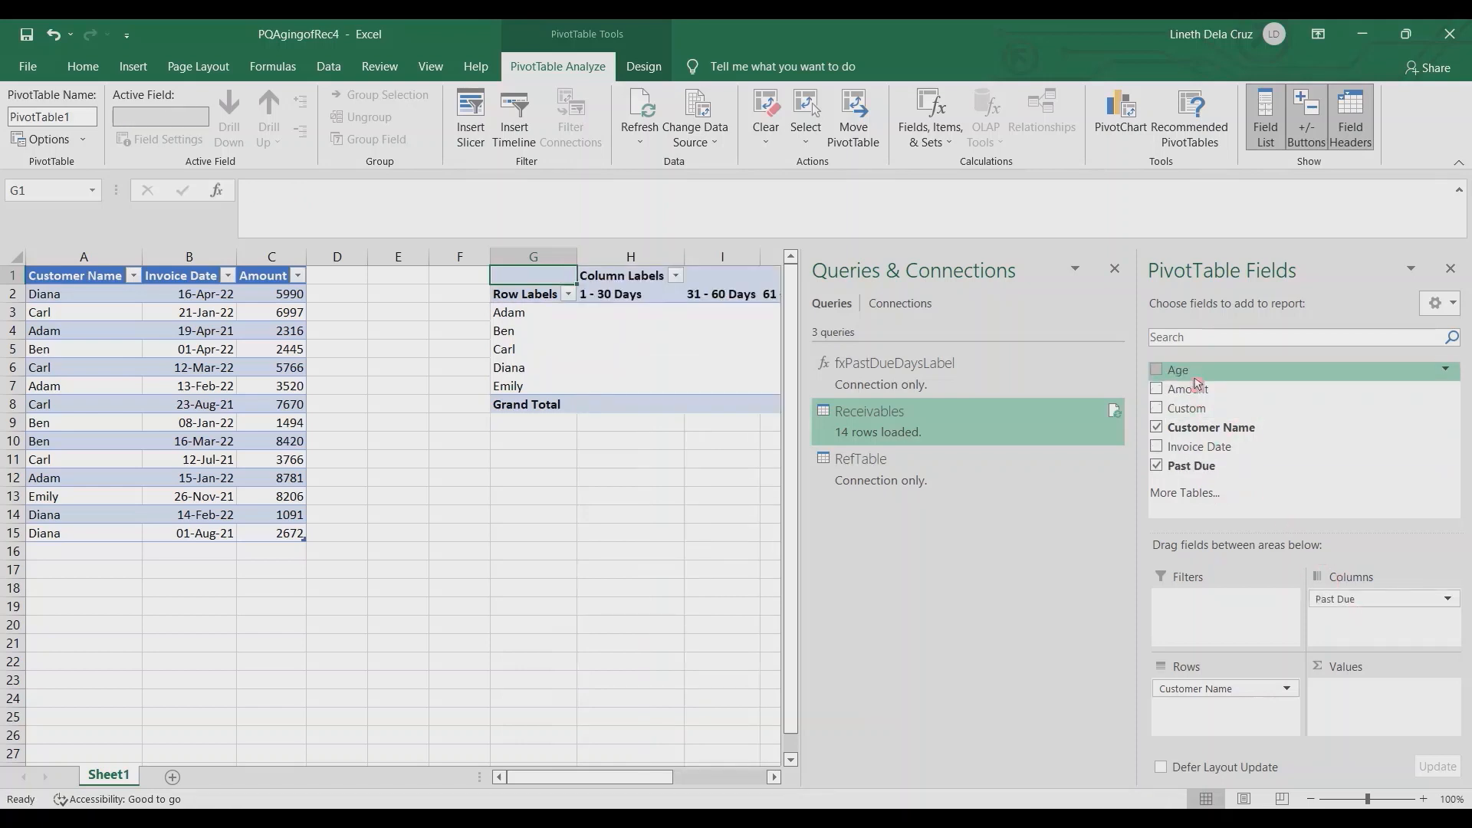
pyautogui.moveTo(1199, 384); pyautogui.dragTo(1365, 694)
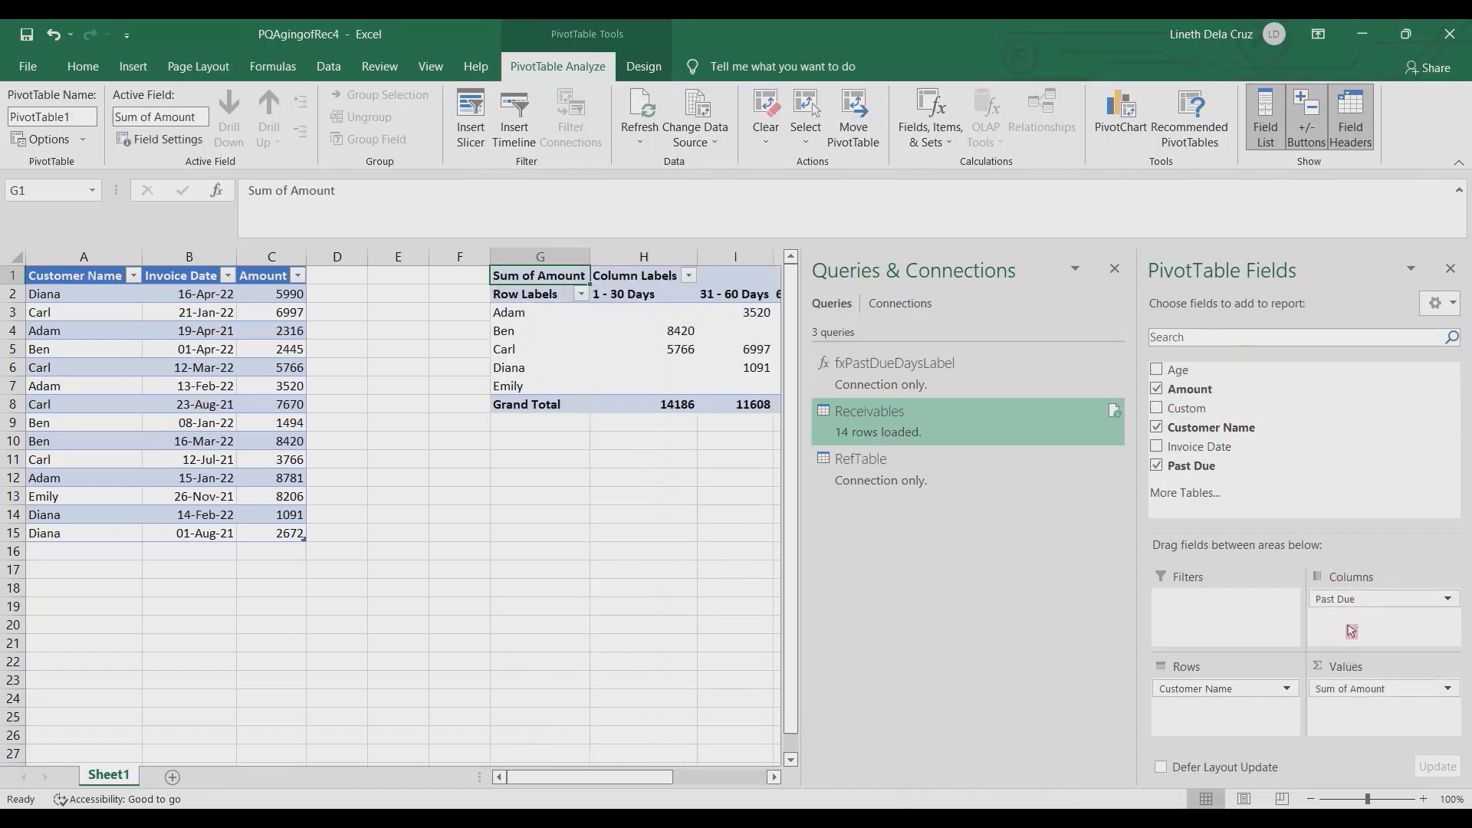
pyautogui.click(1452, 272)
pyautogui.click(1449, 270)
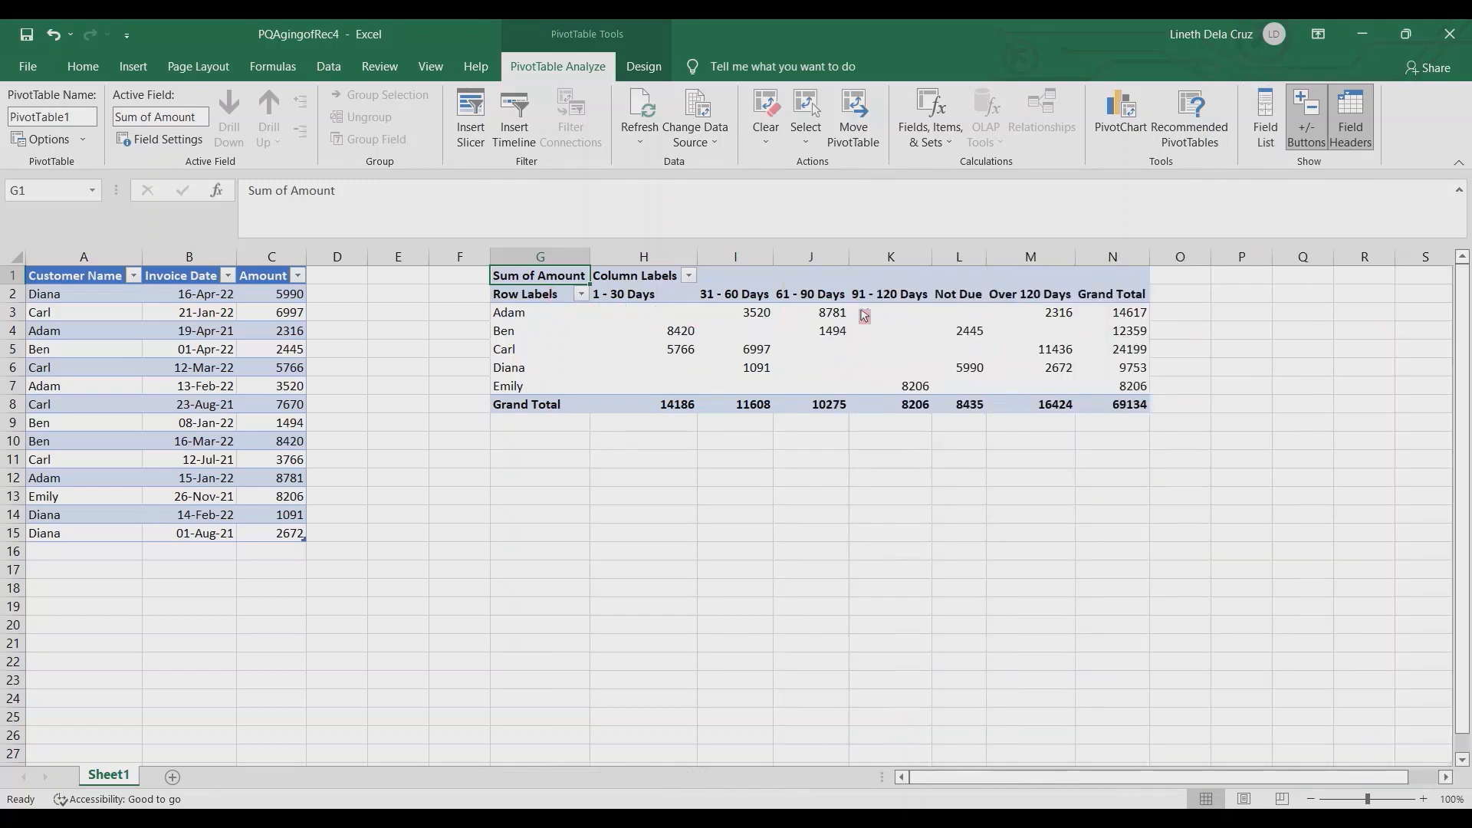
# Move the Not Due column ahead of 1 - 30 Days and centre the PivotTable's column headings
pyautogui.click(944, 300)
pyautogui.moveTo(937, 299); pyautogui.dragTo(1118, 303)
pyautogui.click(736, 305)
pyautogui.click(83, 67)
pyautogui.click(419, 131)
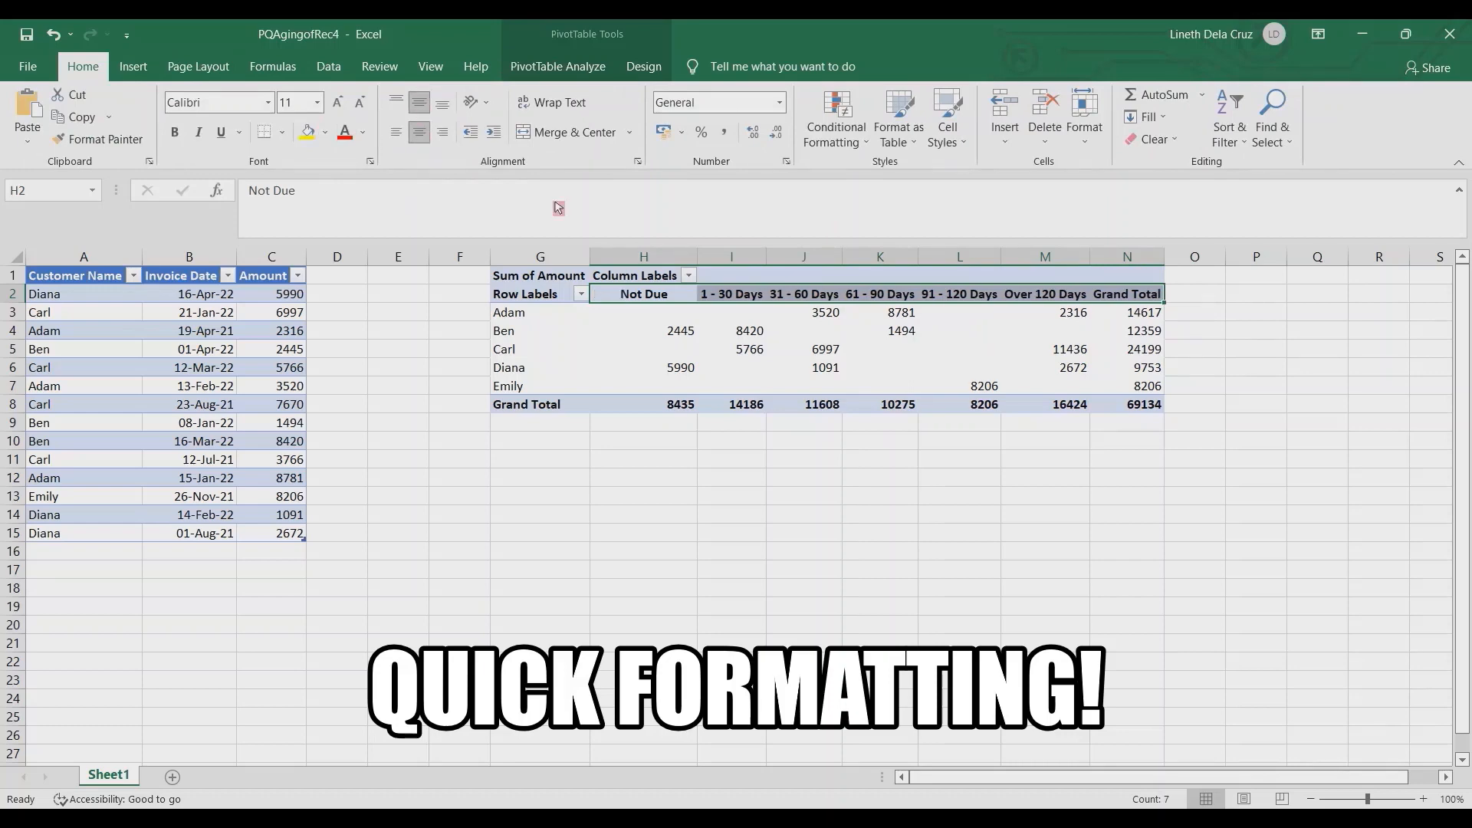
# Format the PivotTable amounts in H3:N8 as numbers with a thousands separator and no decimals, and centre them
pyautogui.moveTo(659, 316); pyautogui.dragTo(1151, 404)
pyautogui.click(786, 160)
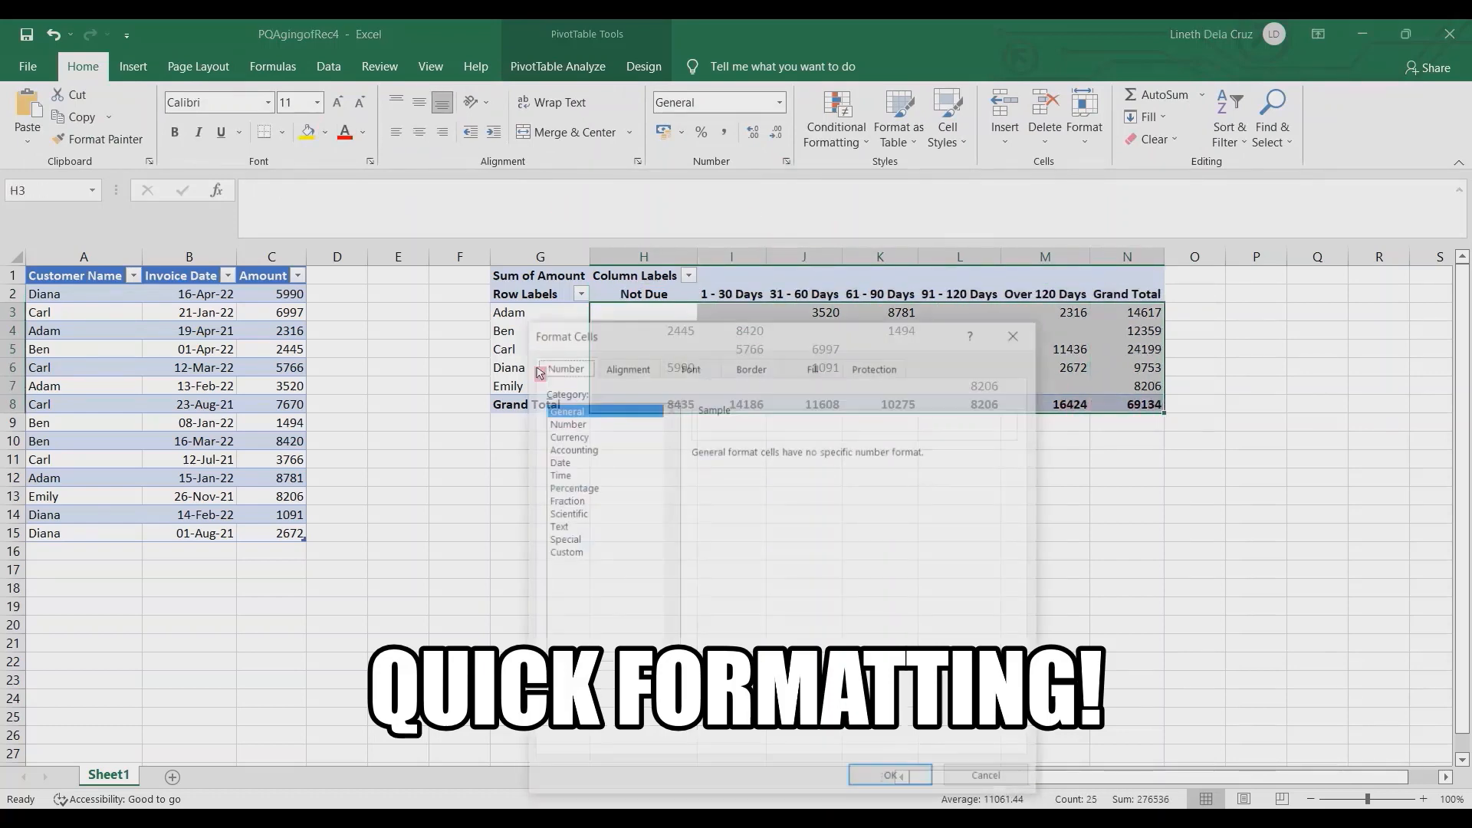
pyautogui.click(564, 422)
pyautogui.click(767, 554)
pyautogui.click(697, 477)
pyautogui.click(869, 788)
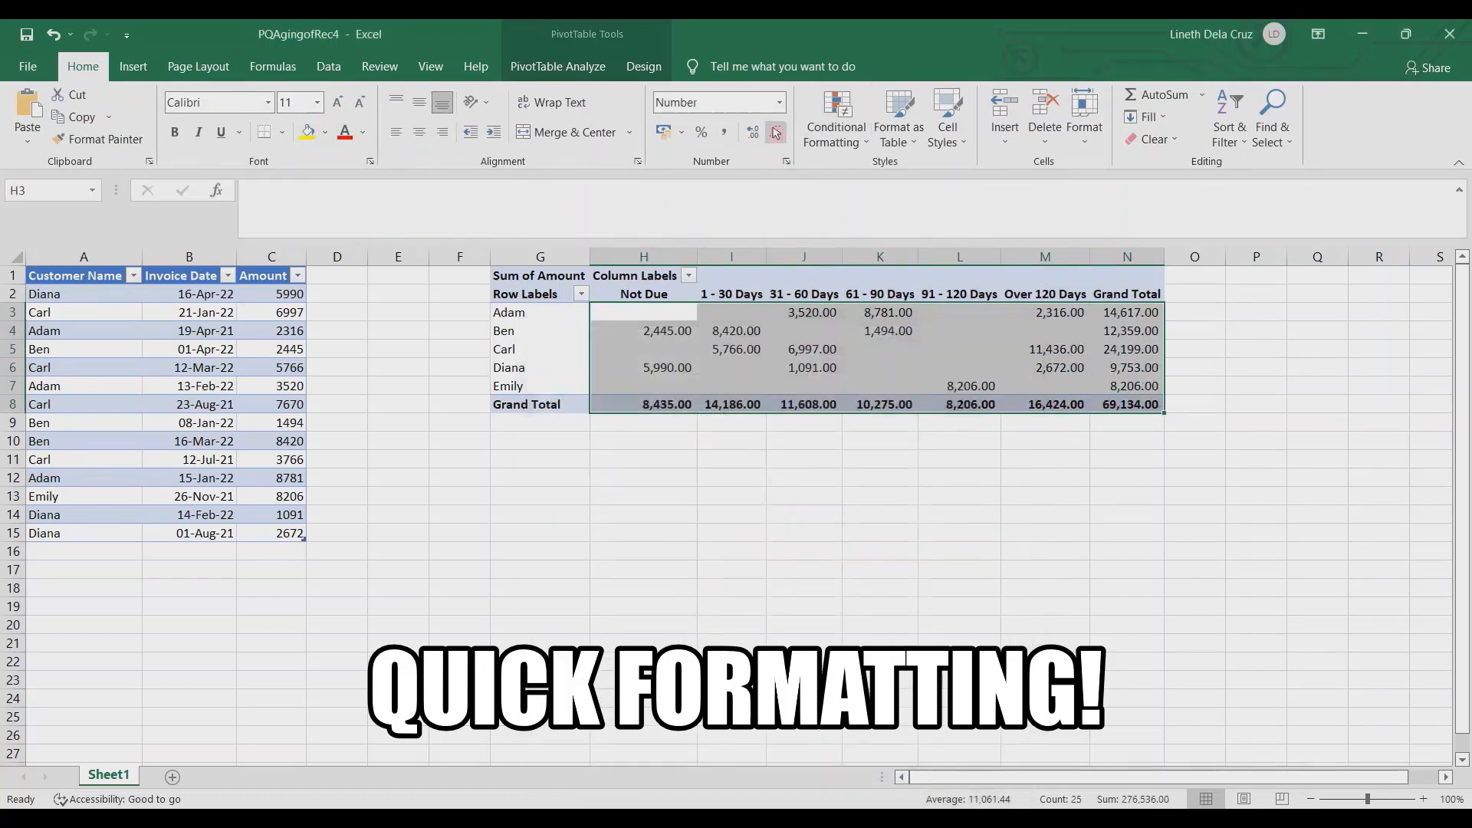
pyautogui.click(419, 132)
# Apply the light blue-outlined PivotTable style from the second row of the Light styles
pyautogui.click(759, 283)
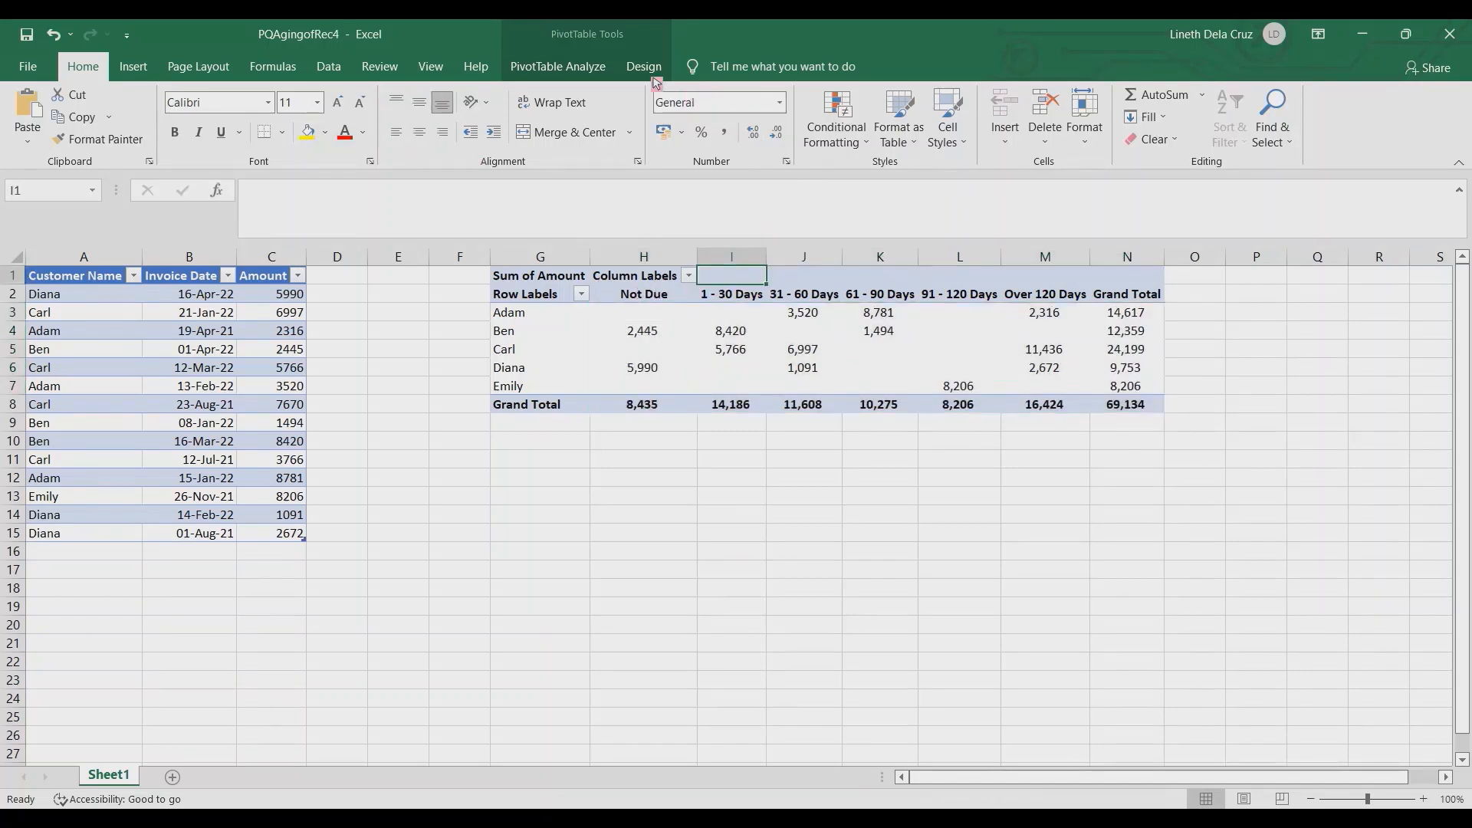
pyautogui.click(644, 66)
pyautogui.click(923, 159)
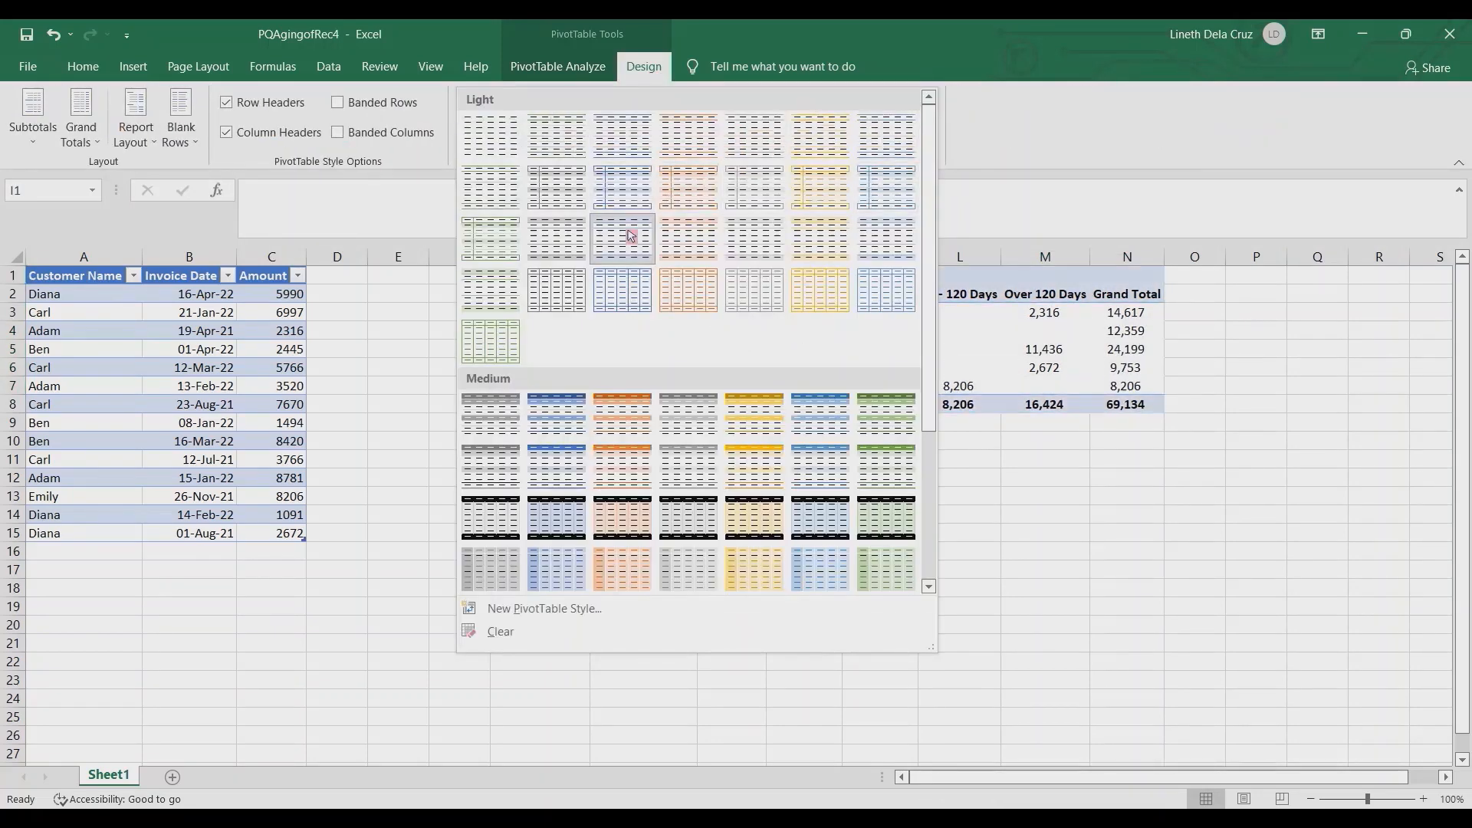
pyautogui.click(619, 194)
pyautogui.click(958, 551)
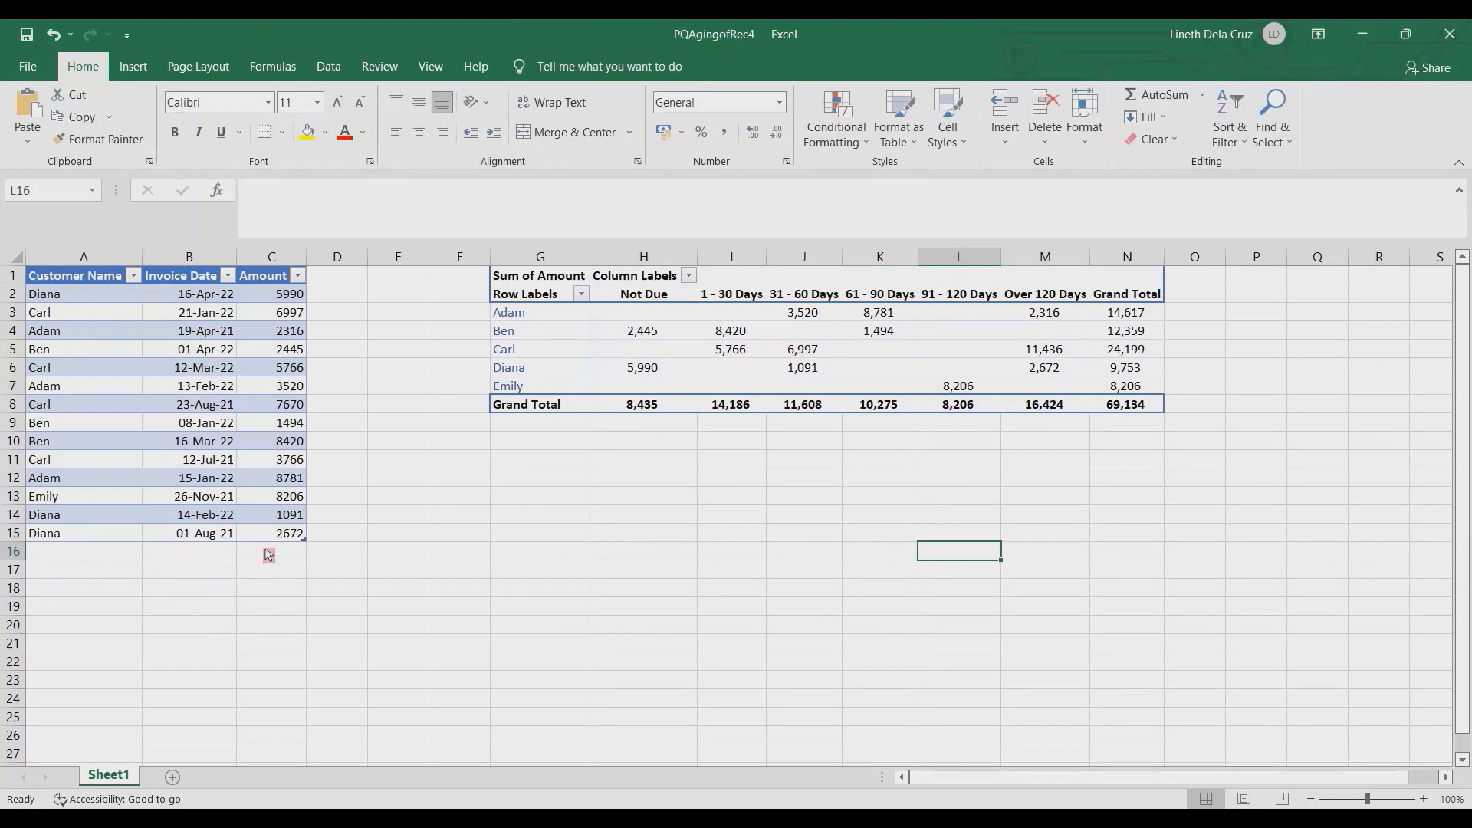
# Add an invoice row for a new customer in row 16, entering the customer's name, the invoice date 1/4/2022 and amount 1000
pyautogui.click(76, 556)
pyautogui.write('Lineth')
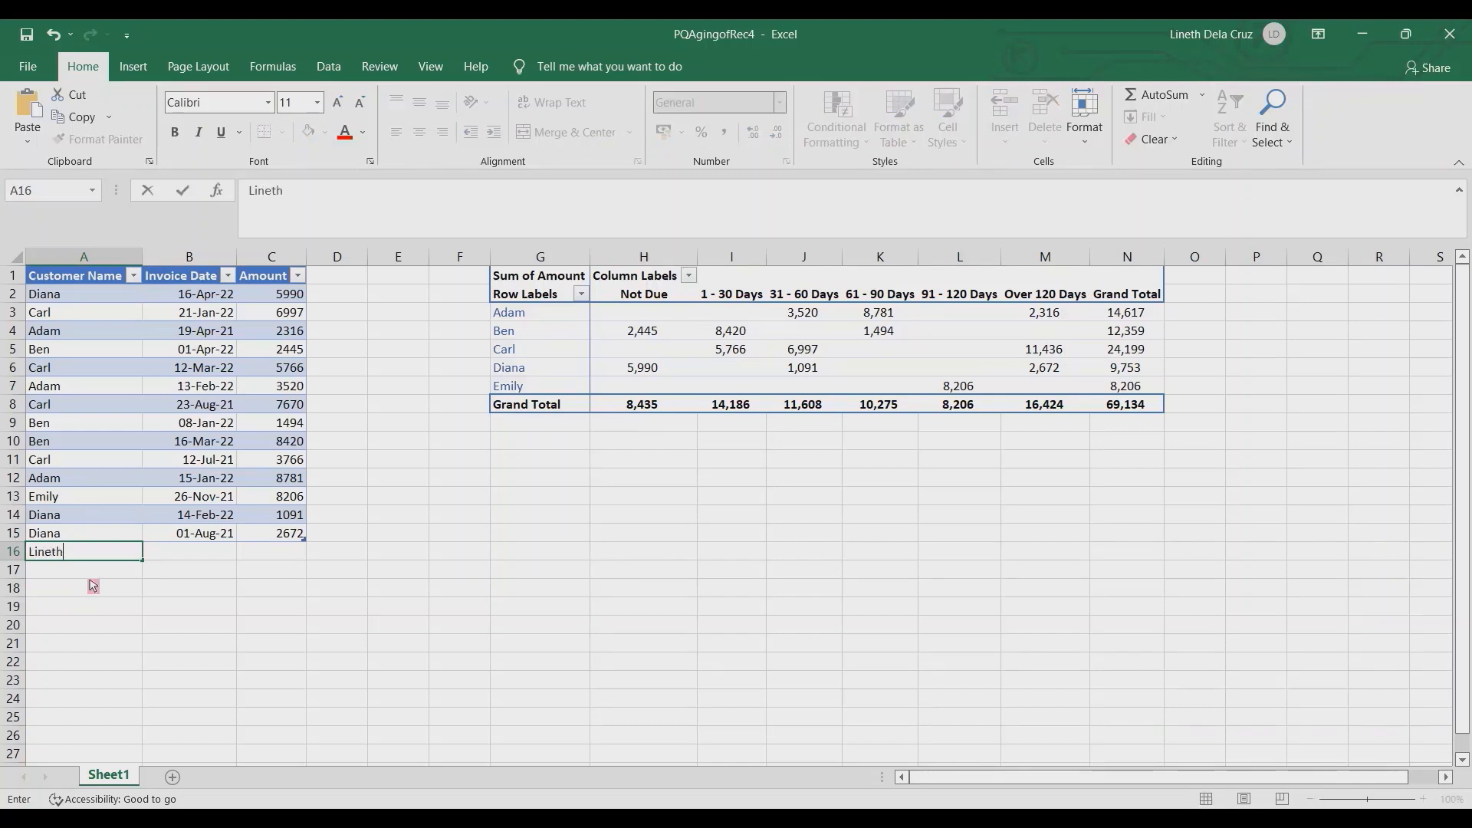
pyautogui.press('Return')
pyautogui.press('Up')
pyautogui.press('Right')
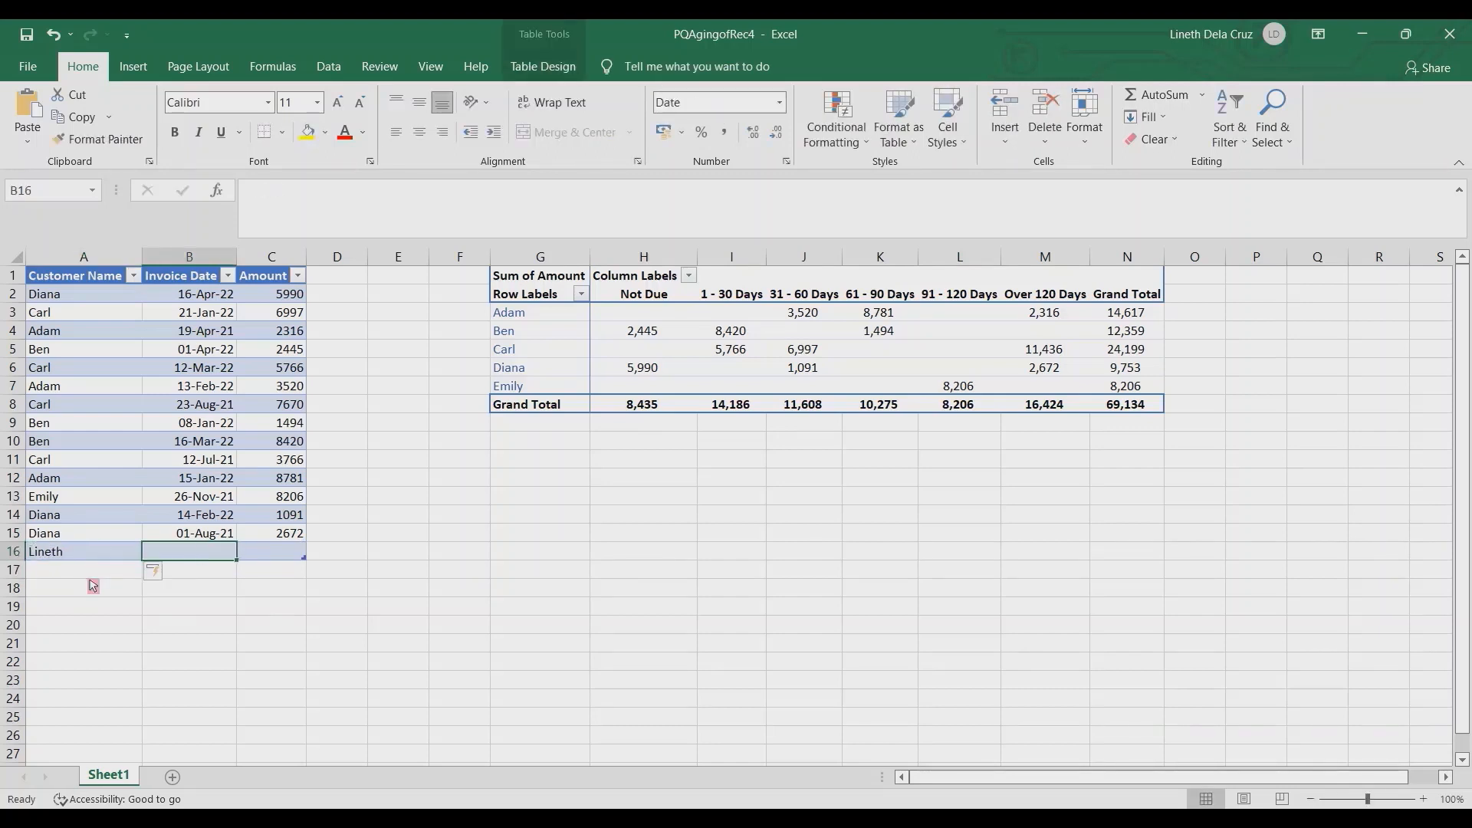
pyautogui.write('1/4/2')
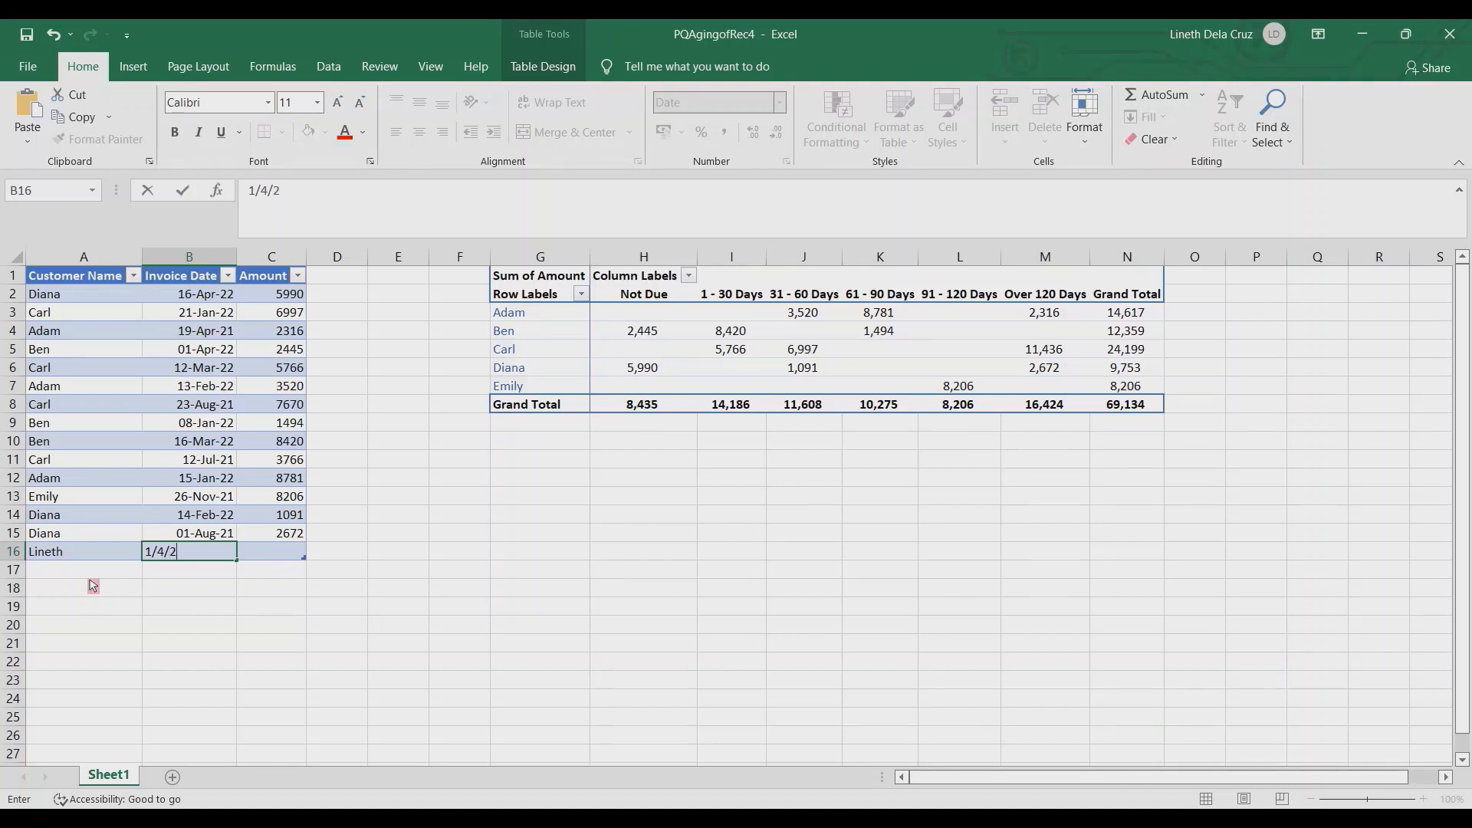
pyautogui.write('022')
pyautogui.press('Right')
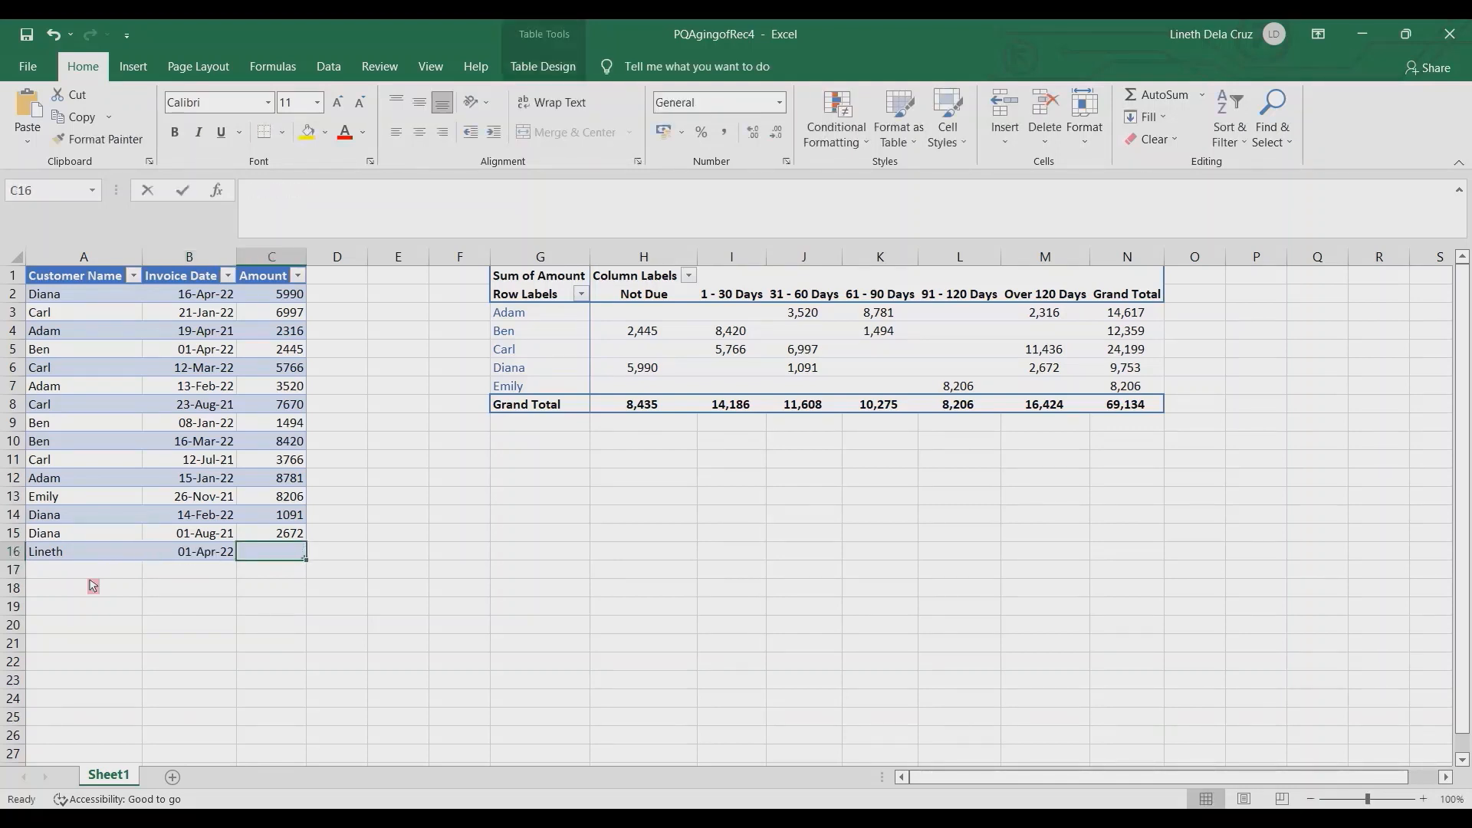
pyautogui.write('1000')
pyautogui.press('Return')
# Enter =TODAY() in cell B19 below the invoice table
pyautogui.press('Left')
pyautogui.press('Down')
pyautogui.press('Down')
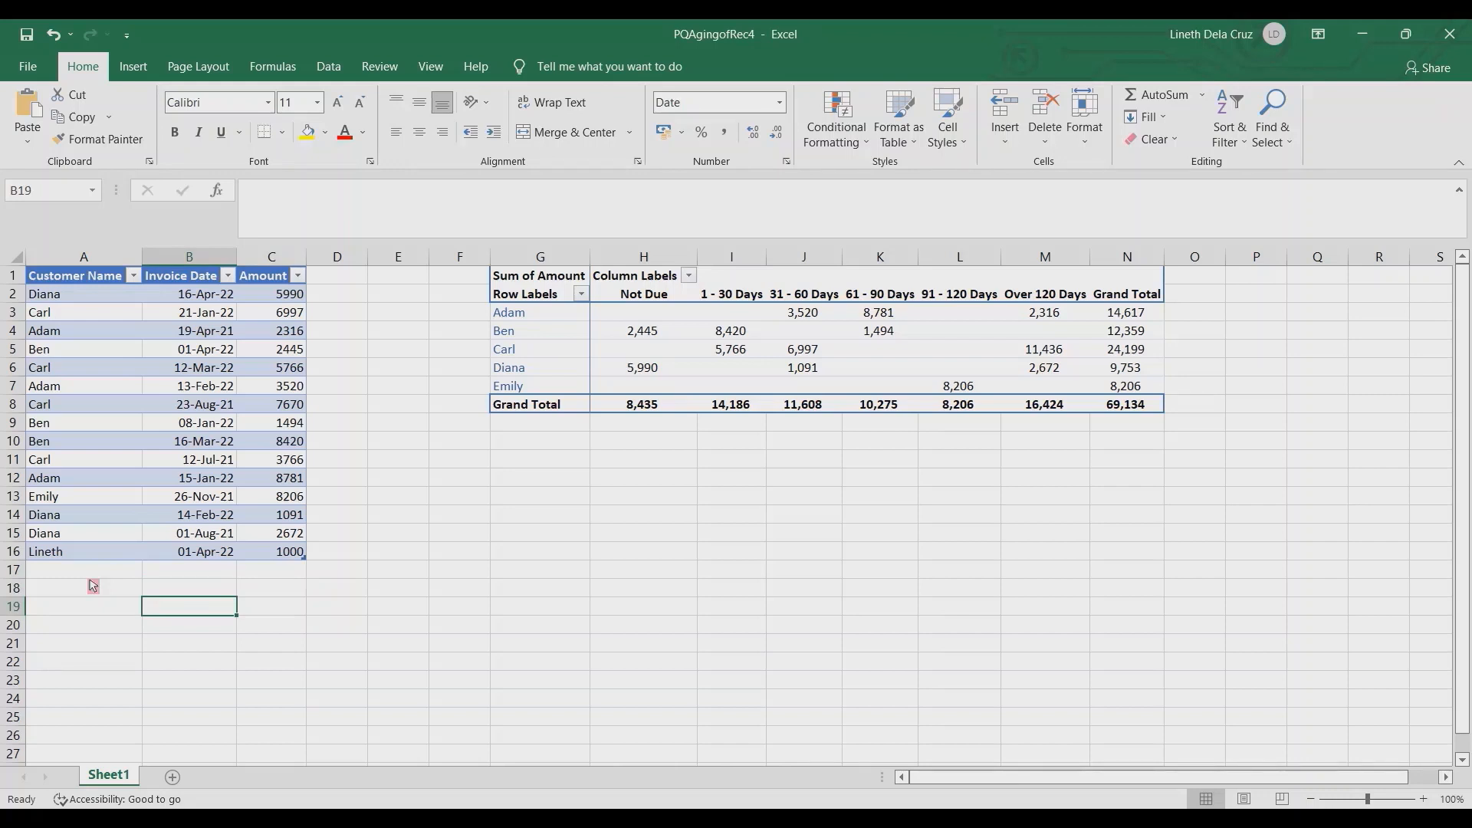
pyautogui.write('=today')
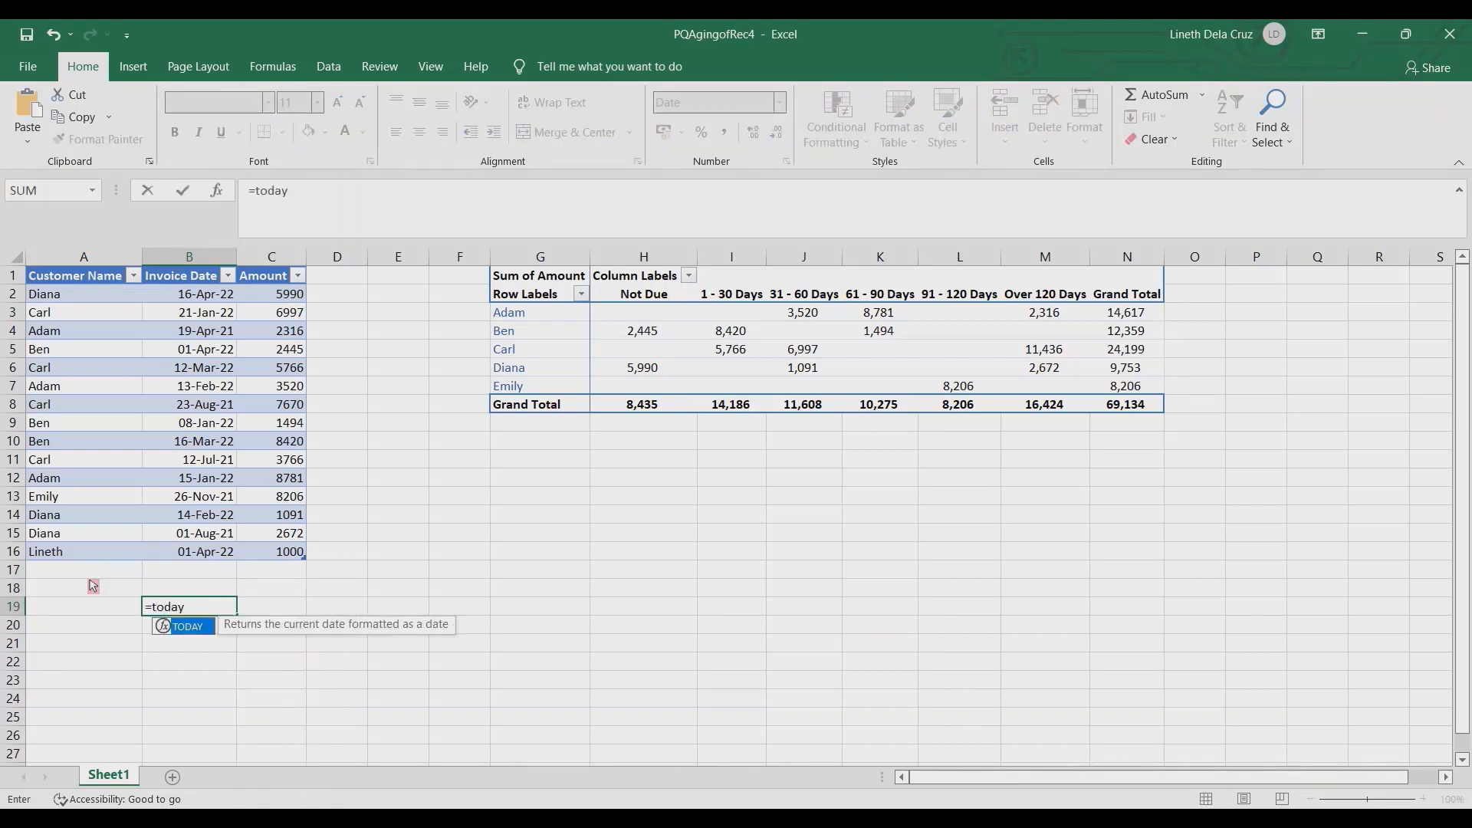
pyautogui.write('(')
pyautogui.press('BackSpace')
pyautogui.write('()')
pyautogui.press('Return')
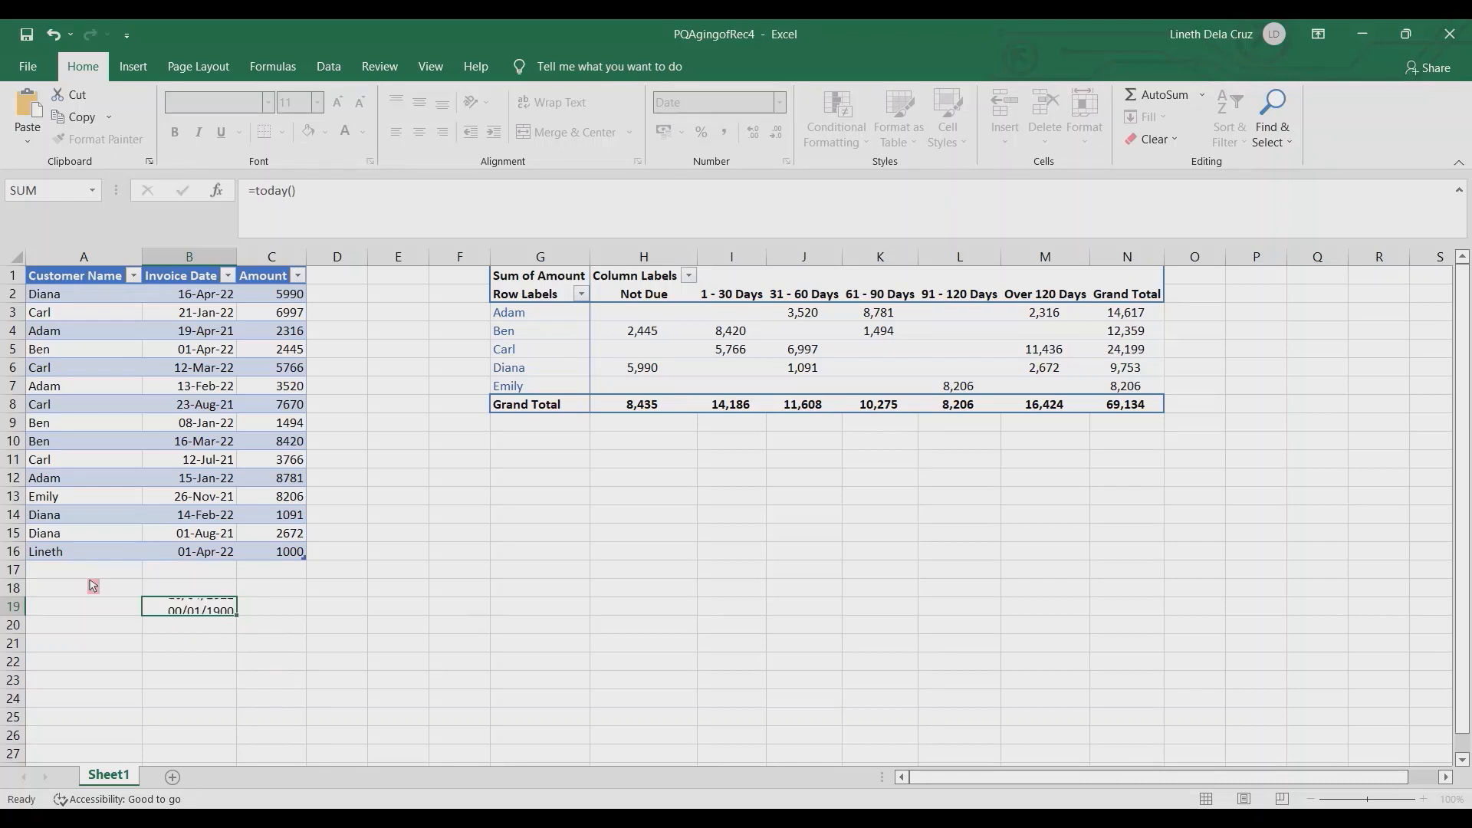
# Calculate the new invoice's age in cell B20 with the formula =B19-B16
pyautogui.write('=')
pyautogui.press('Up')
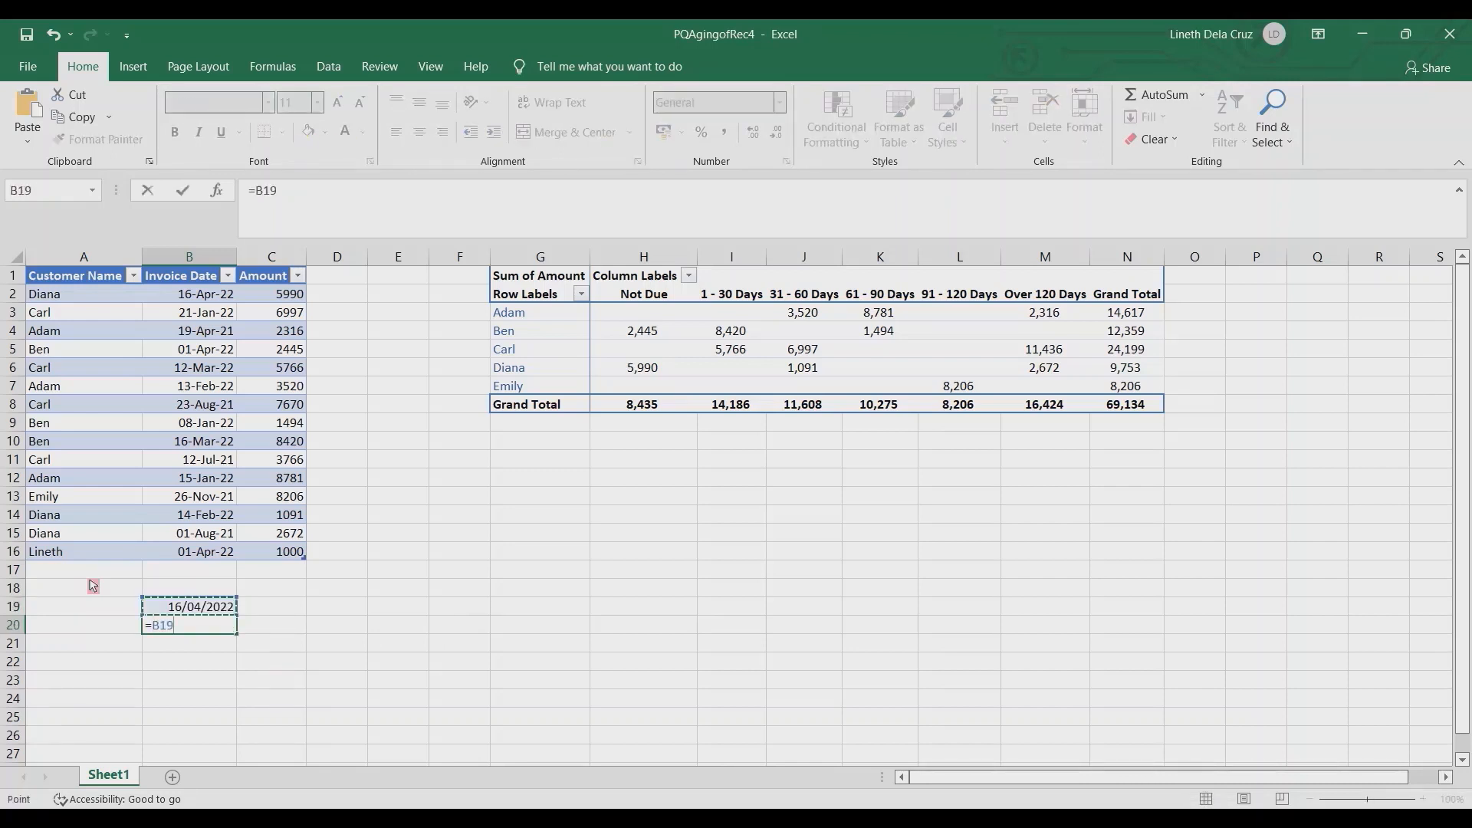
pyautogui.write('-')
pyautogui.press('Up')
pyautogui.press('Up')
pyautogui.press('Up')
pyautogui.press('Up')
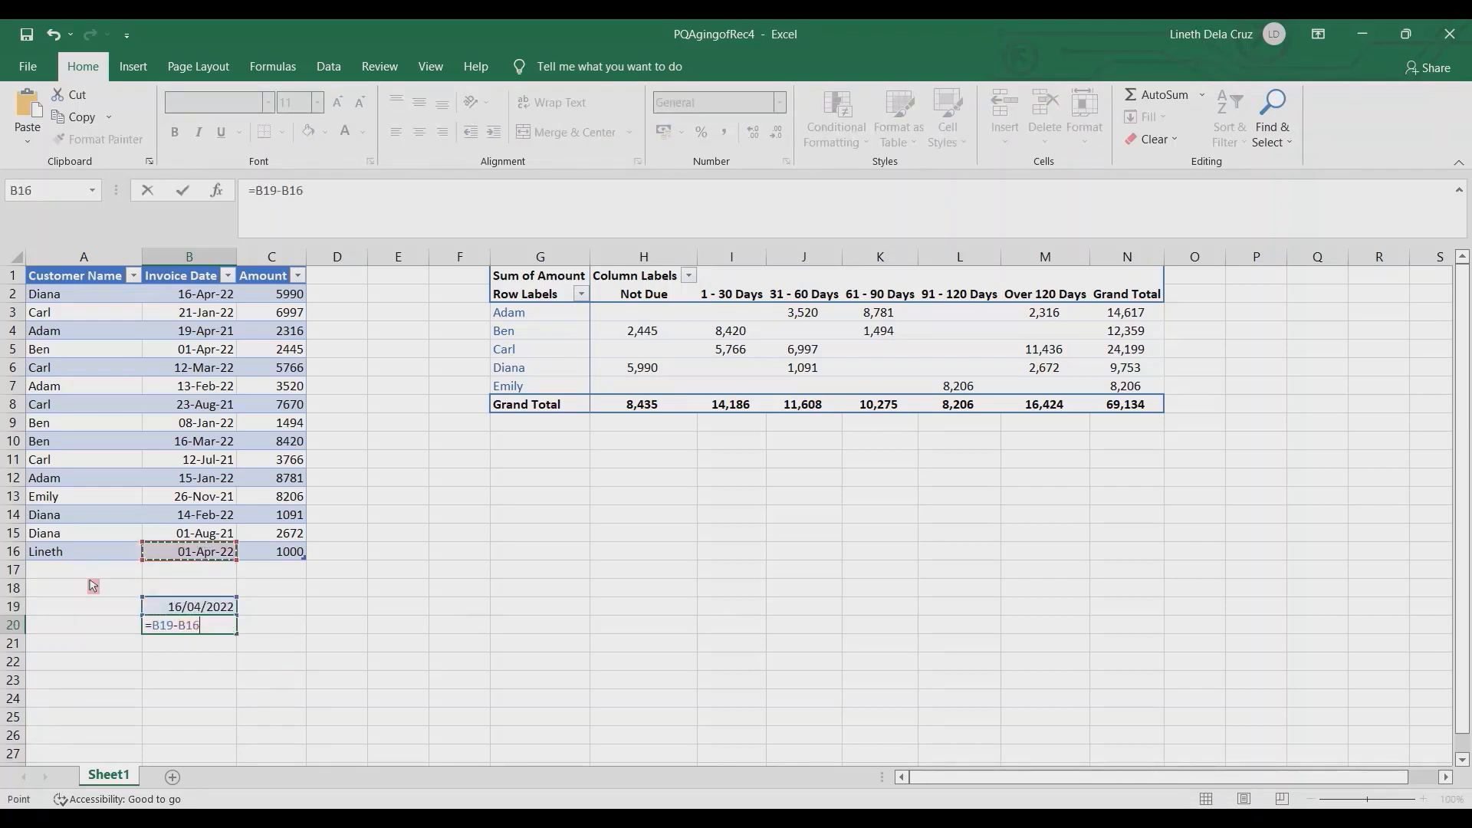
pyautogui.press('Return')
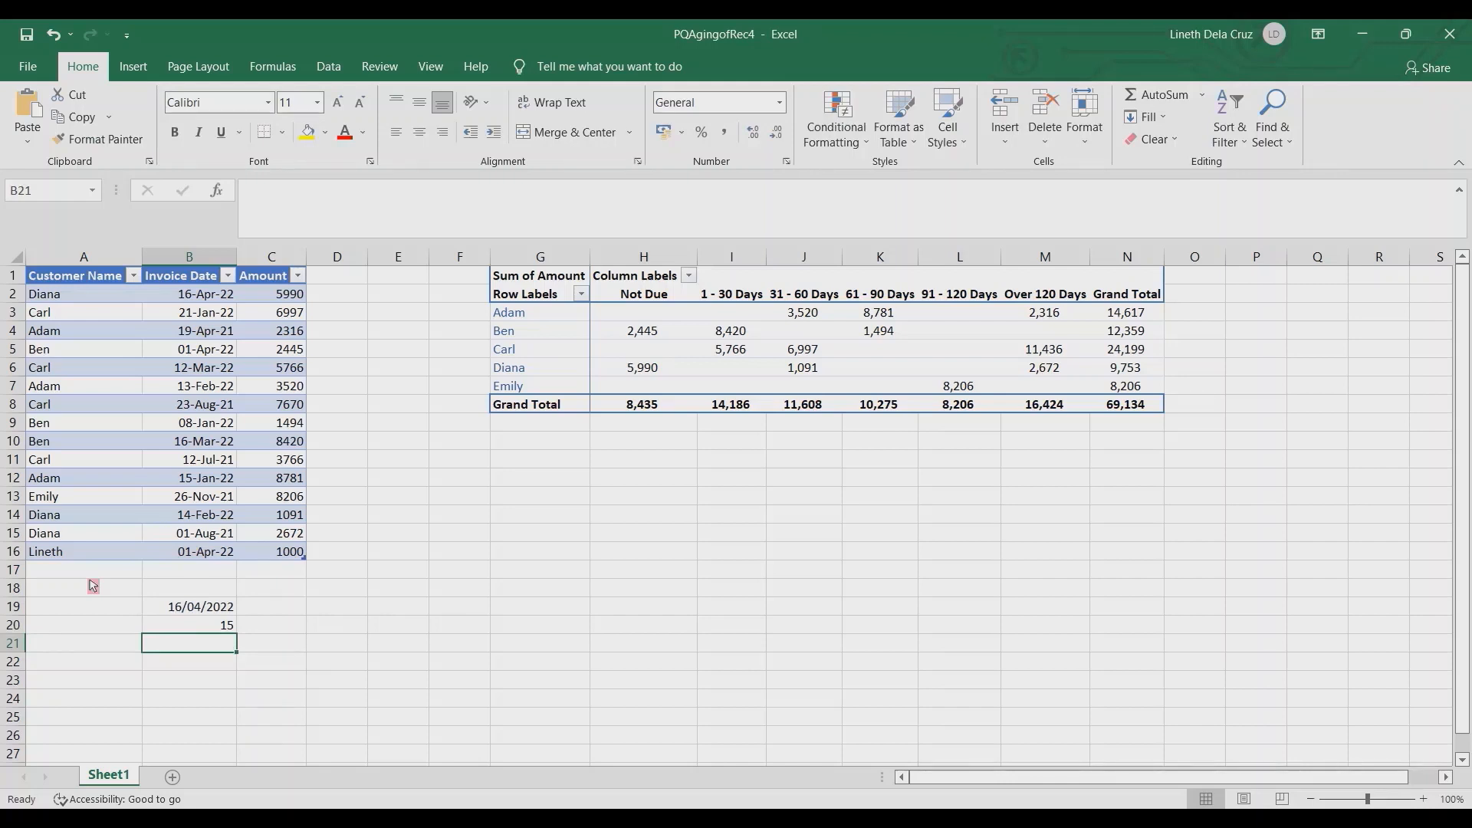
# Calculate the days remaining of the 30-day term in cell B21 with the formula =30-B20
pyautogui.write('=')
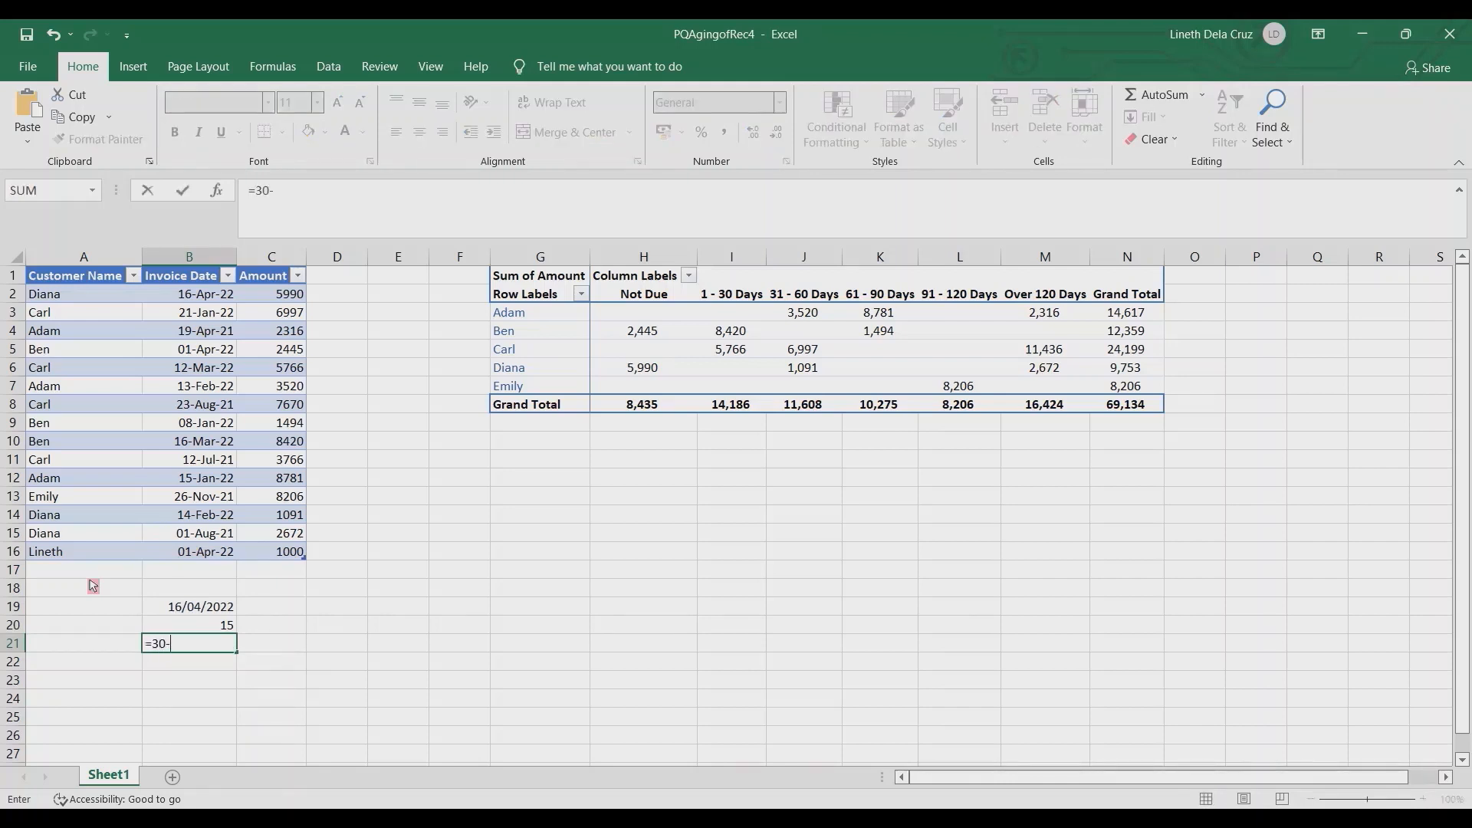
pyautogui.write('30-')
pyautogui.press('Up')
pyautogui.press('Return')
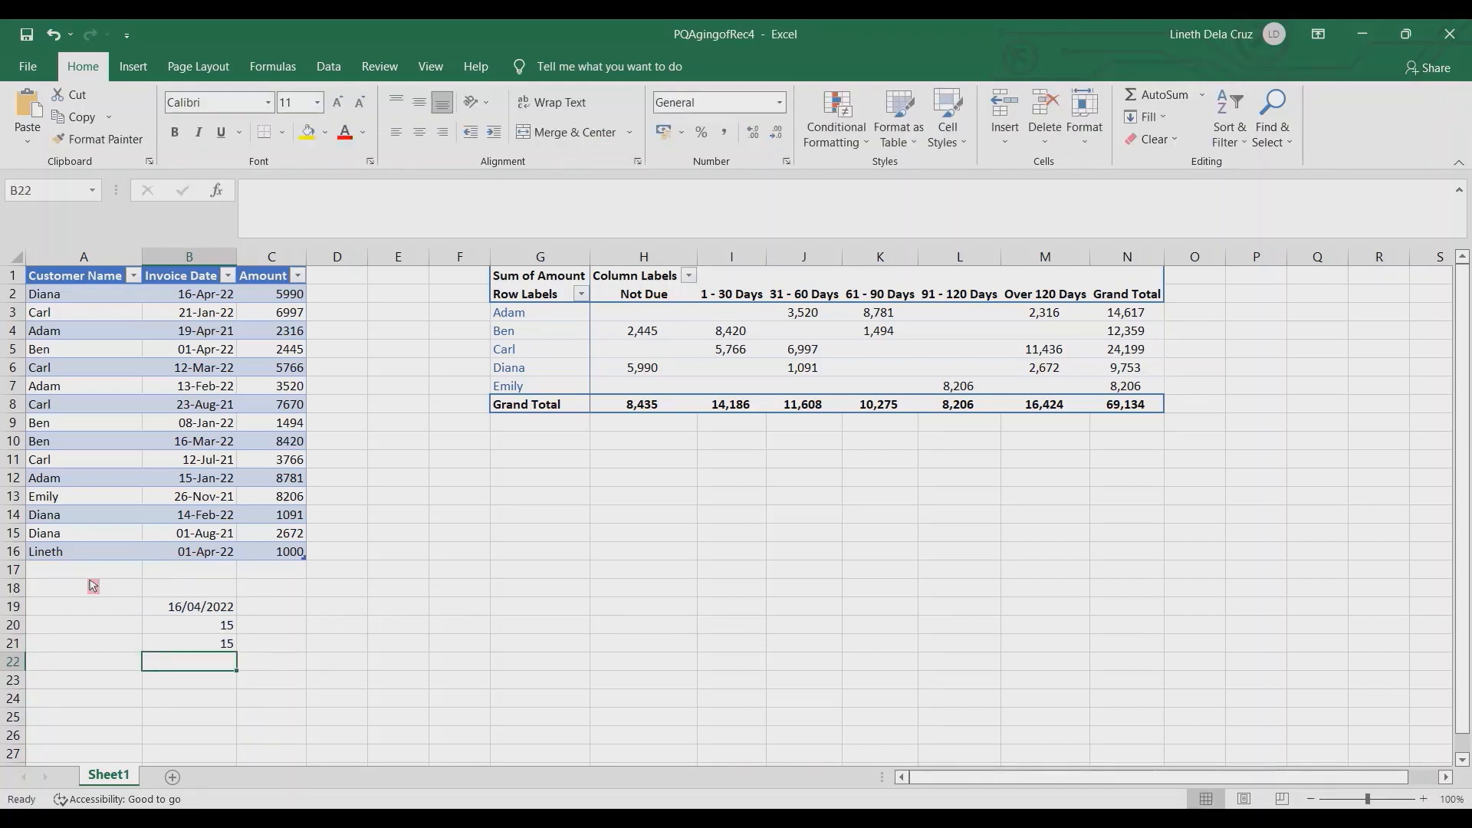
pyautogui.press('Up')
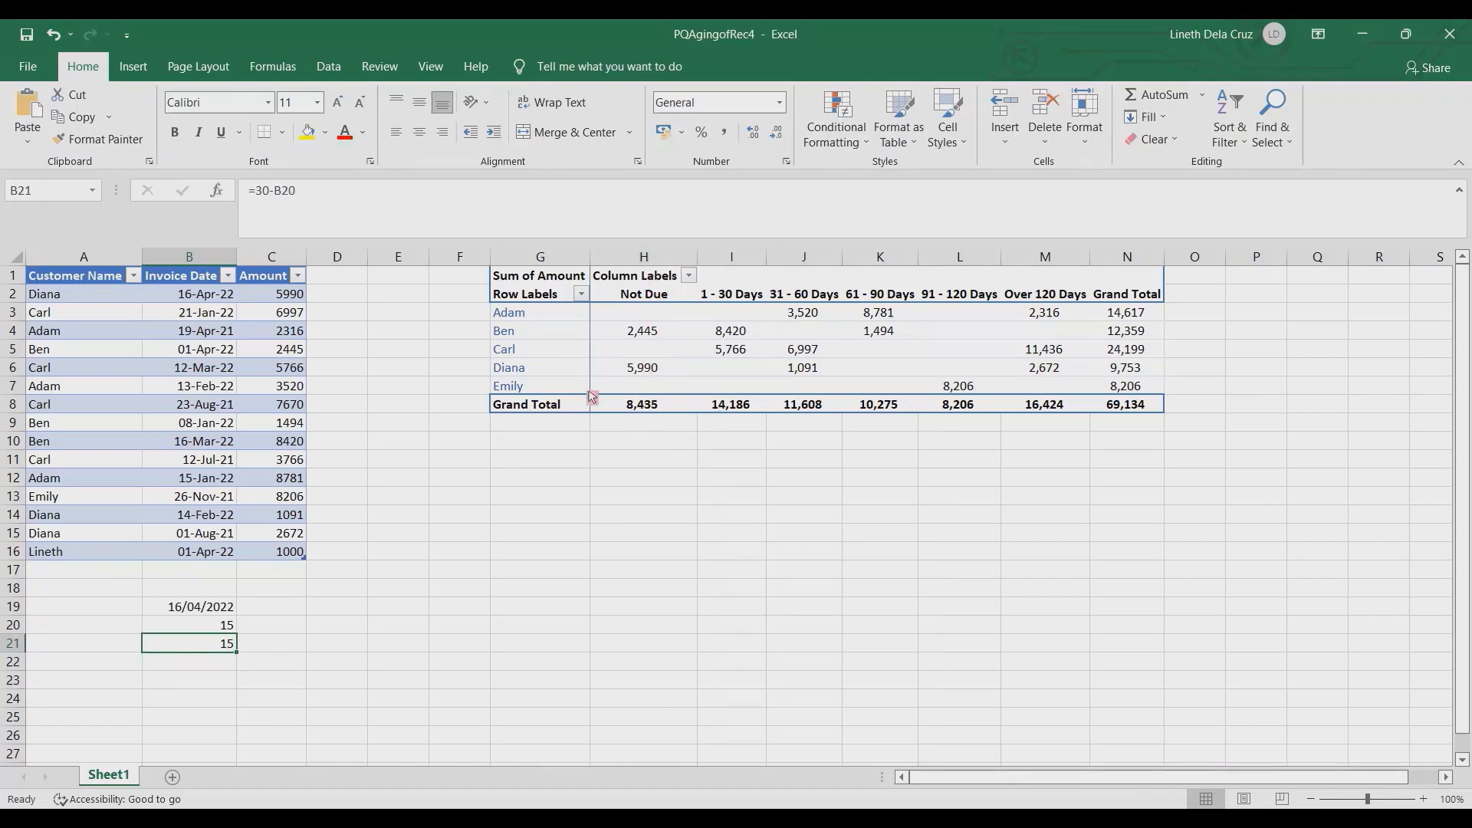
# Refresh all data so the PivotTable includes the new invoice
pyautogui.click(187, 503)
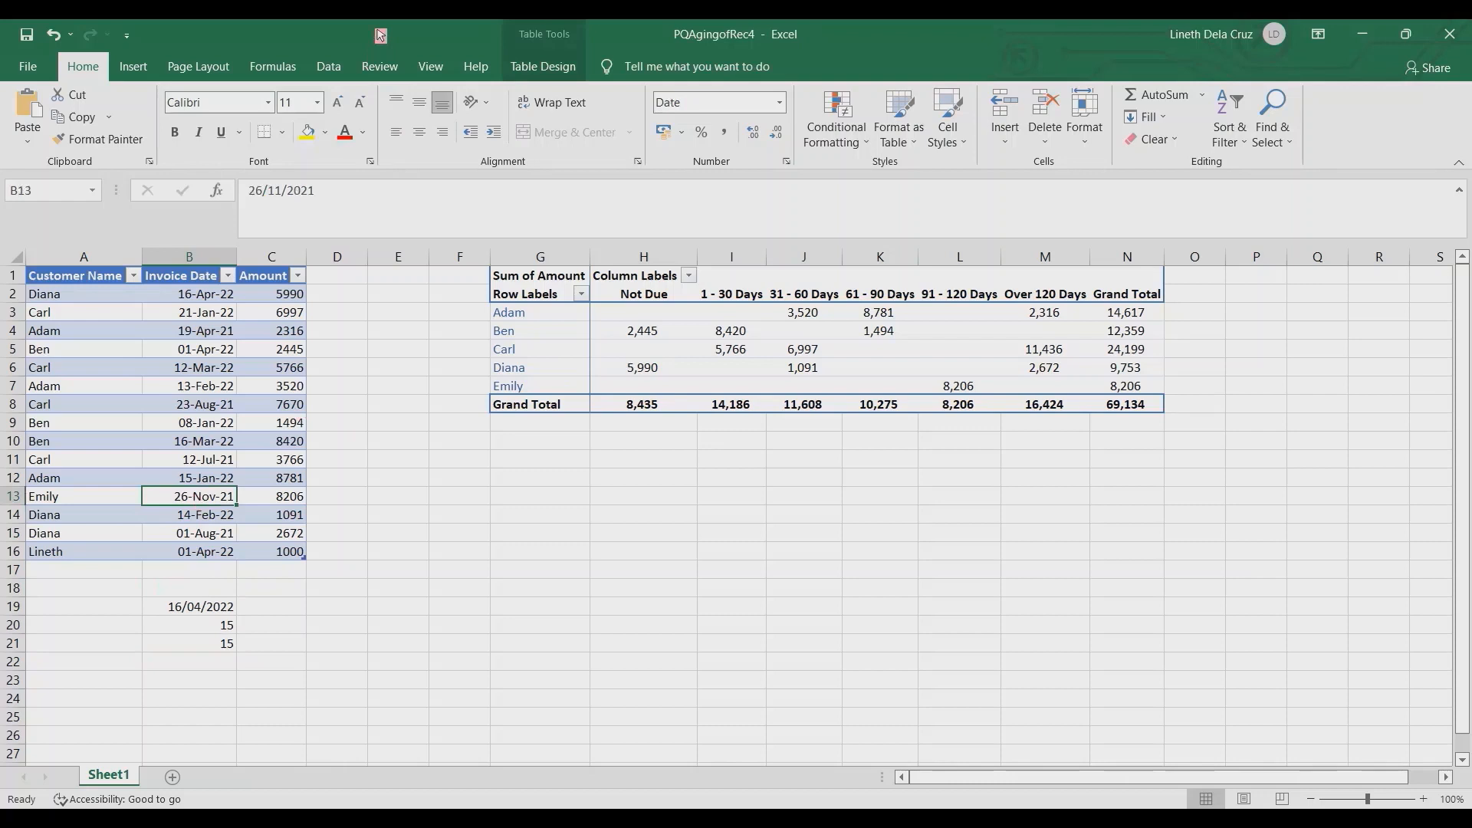
pyautogui.click(328, 66)
pyautogui.click(343, 108)
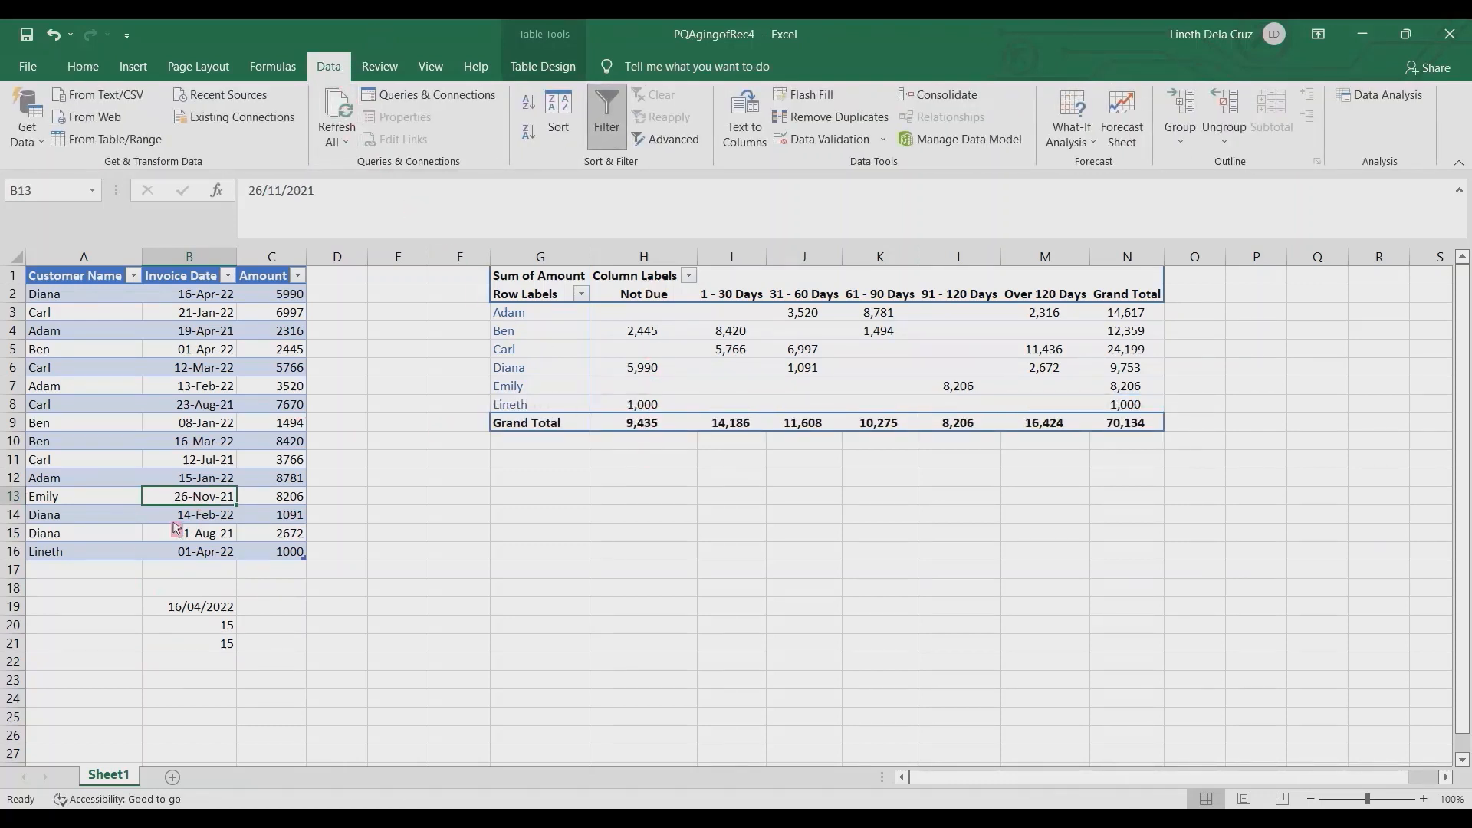
# Change the invoice date of the new row in B16 to 01/01/2022
pyautogui.click(184, 550)
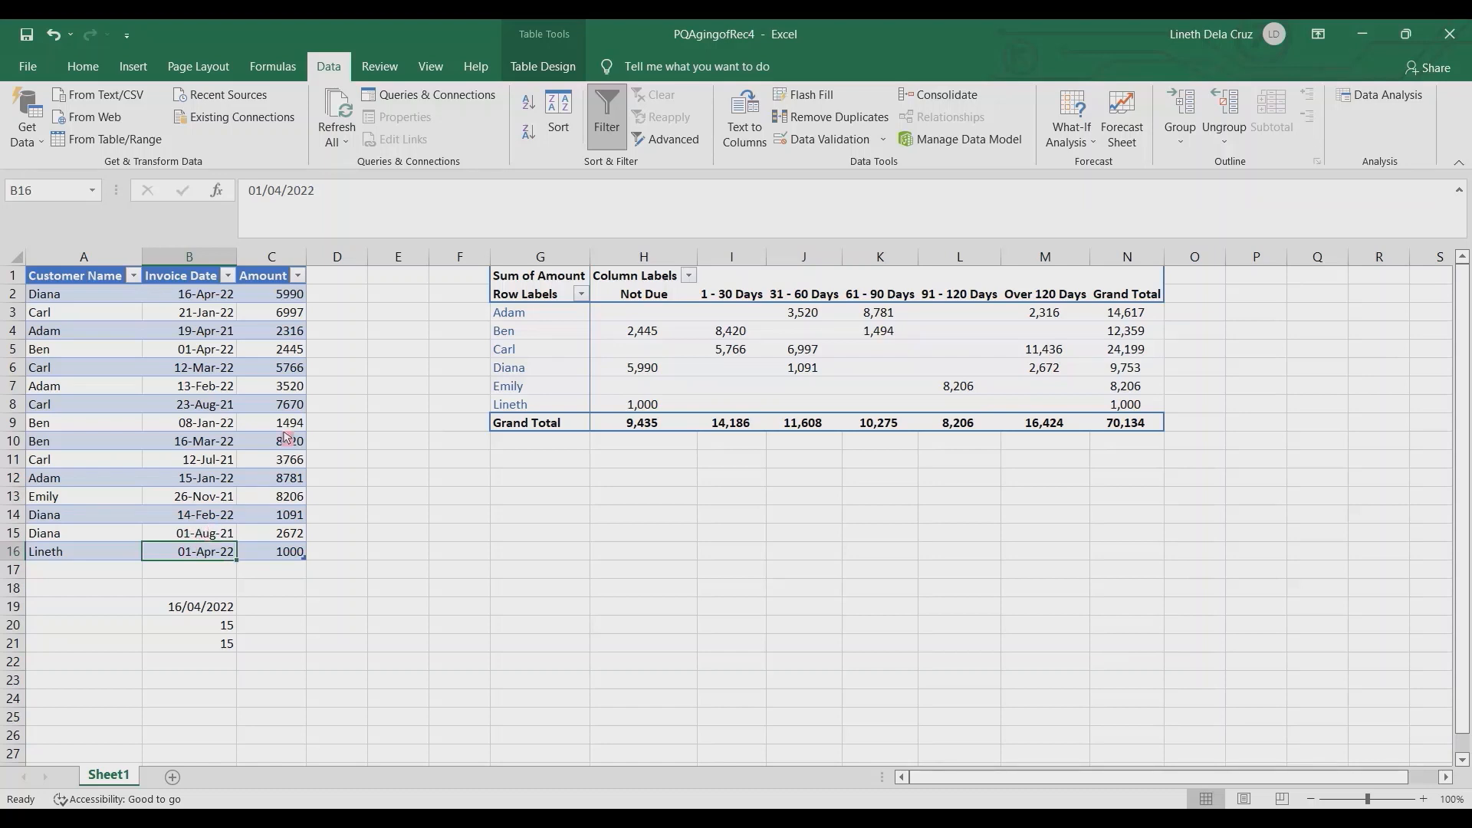
pyautogui.click(282, 191)
pyautogui.press('BackSpace')
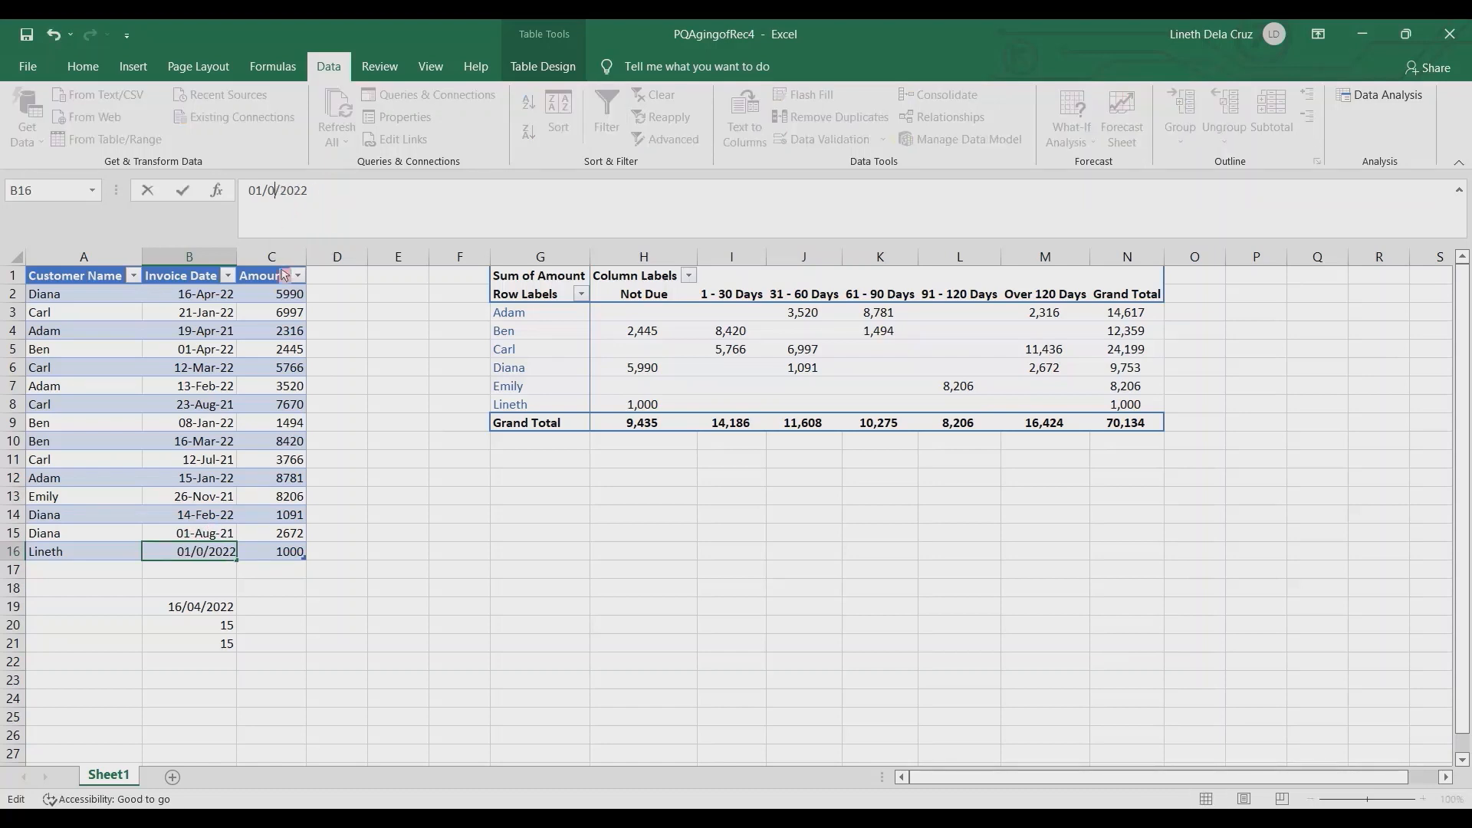
pyautogui.write('1')
pyautogui.press('Return')
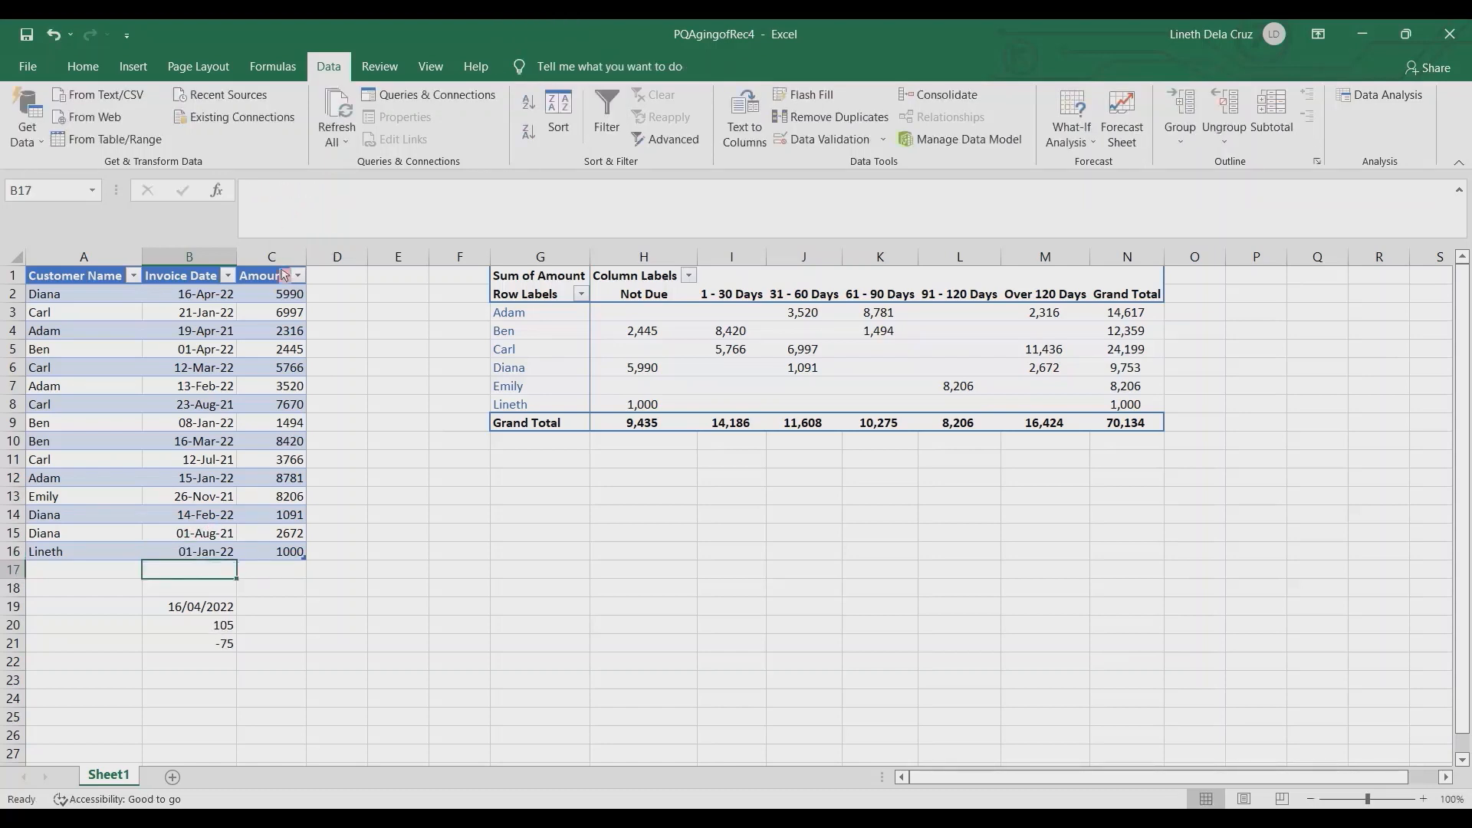
# Refresh all data again and check the new customer's amount in the PivotTable's 61 - 90 Days column against B21
pyautogui.click(216, 645)
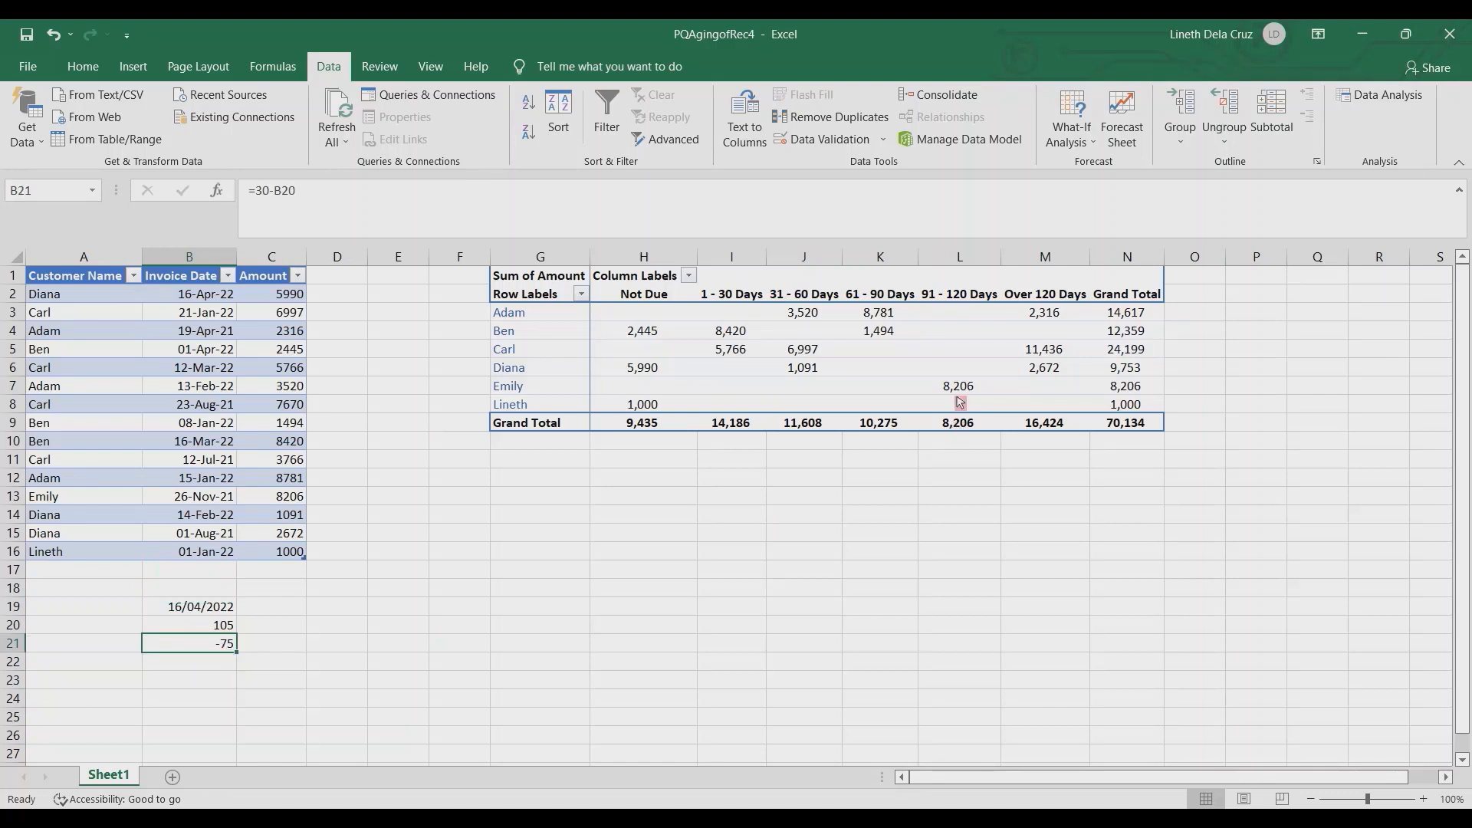
pyautogui.click(881, 257)
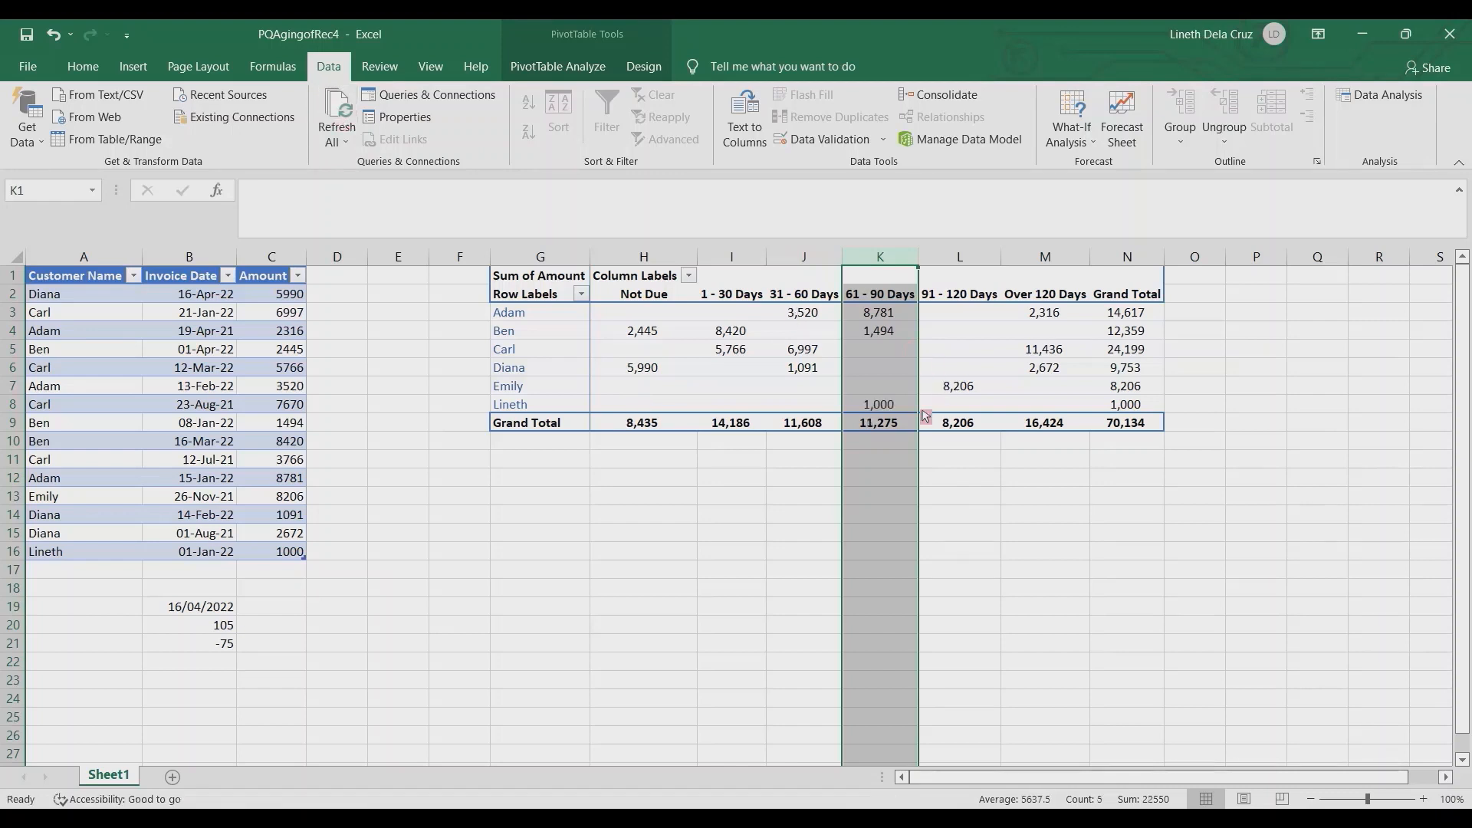
pyautogui.click(879, 404)
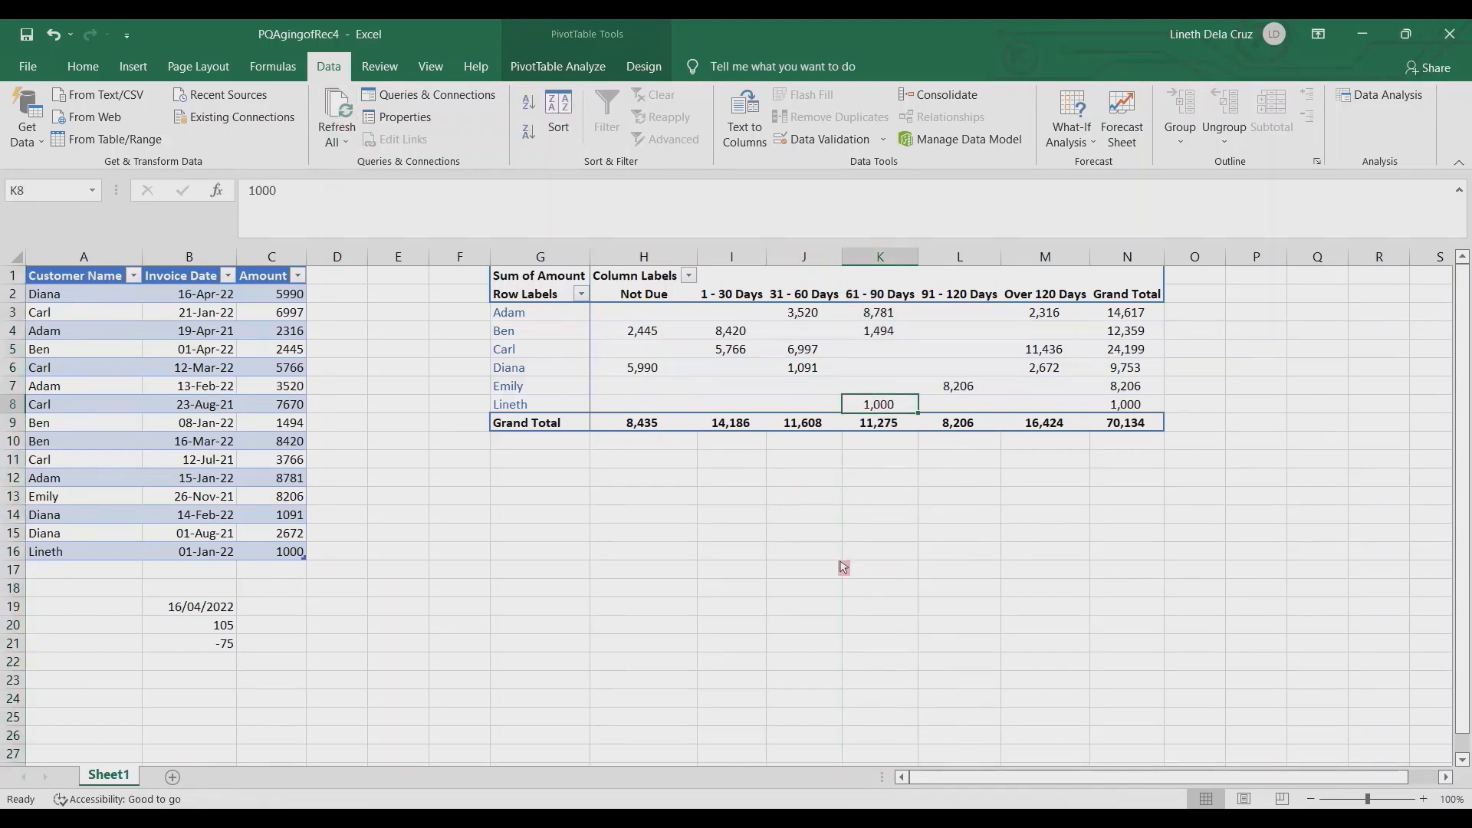